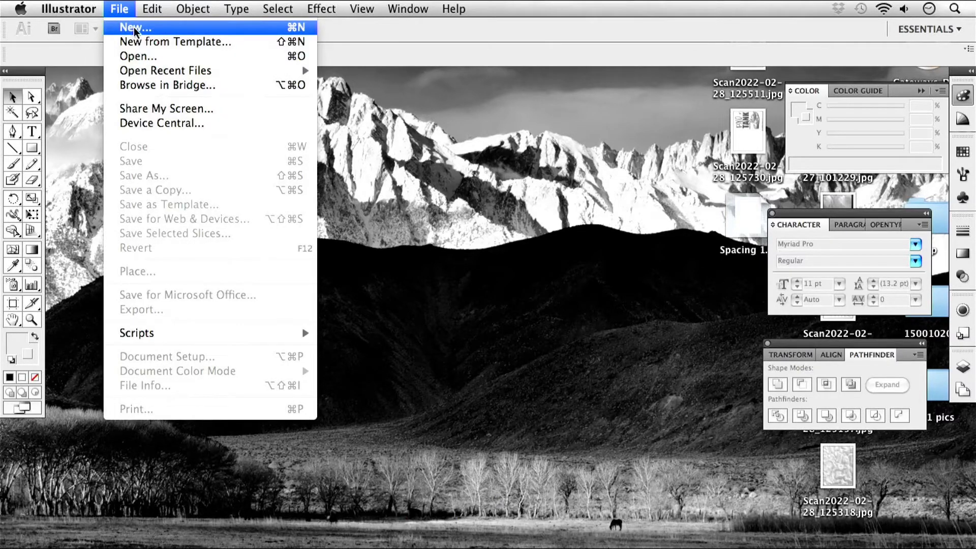
Create a new document named "zine page index" with a width of 5.5 in and a height of 8.5 in
{"action": "left_click", "coordinate": [135, 31]}
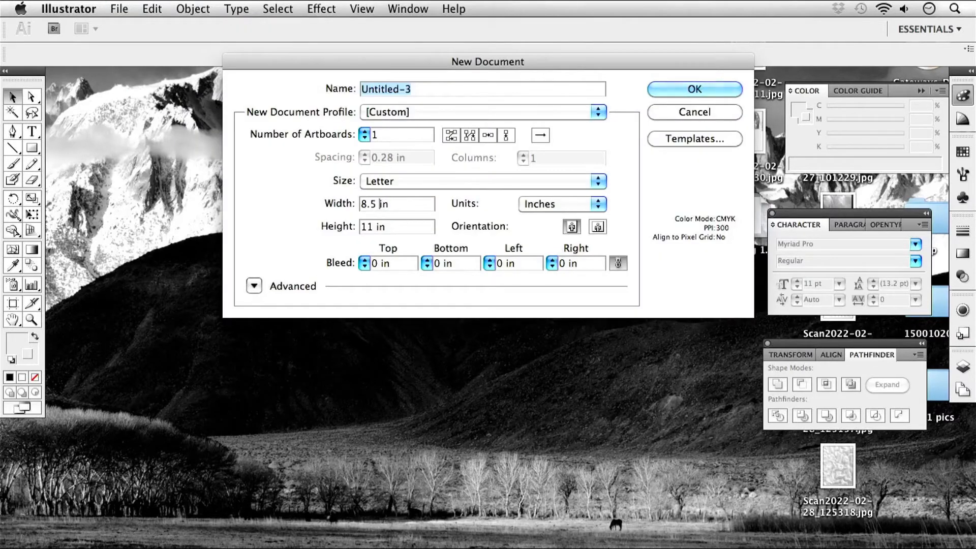
{"action": "left_click_drag", "start_coordinate": [379, 204], "coordinate": [356, 202]}
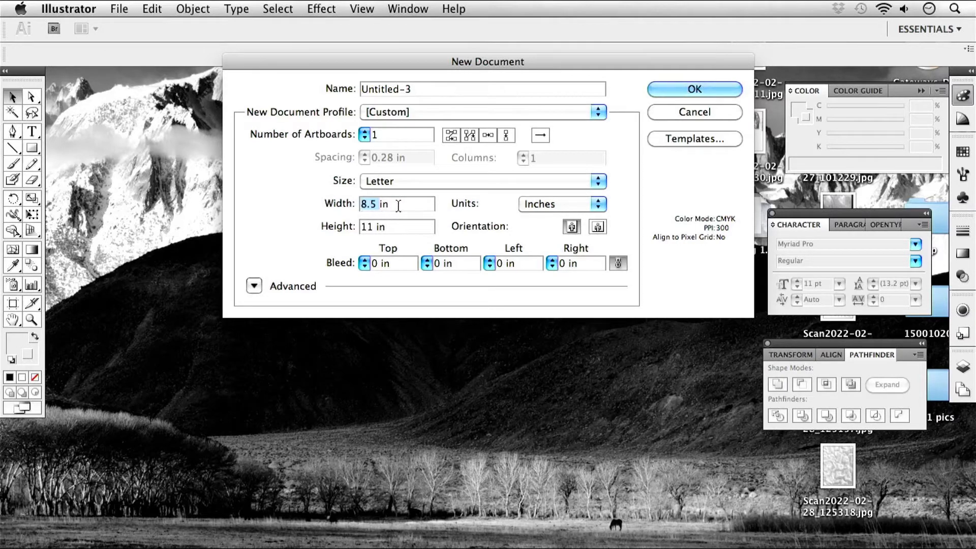
{"action": "type", "text": "5.5"}
{"action": "double_click", "coordinate": [372, 225]}
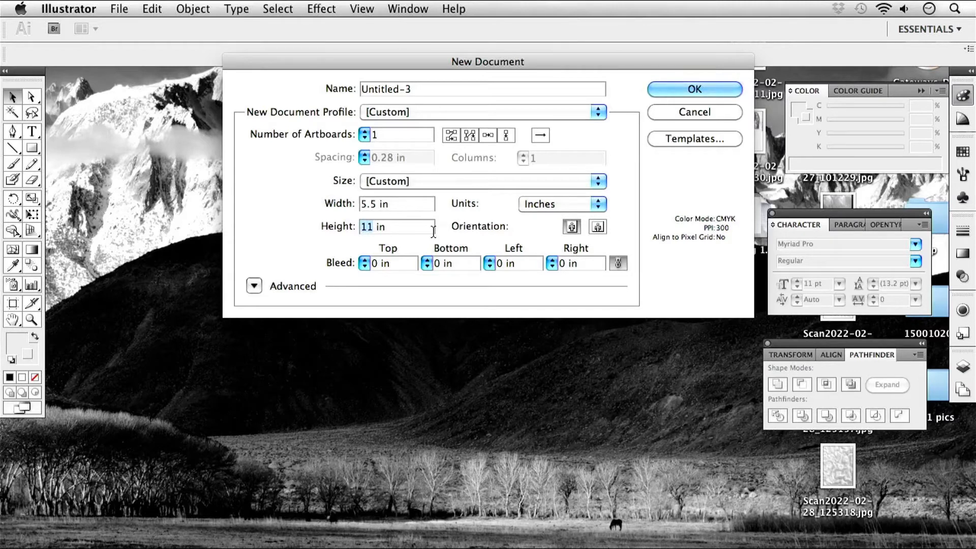
{"action": "type", "text": "8.5"}
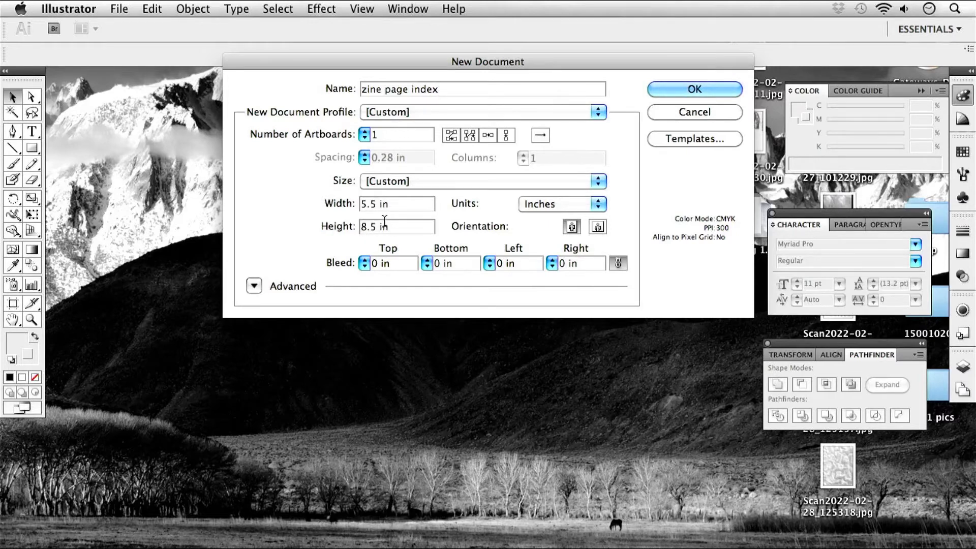
{"action": "left_click", "coordinate": [661, 89]}
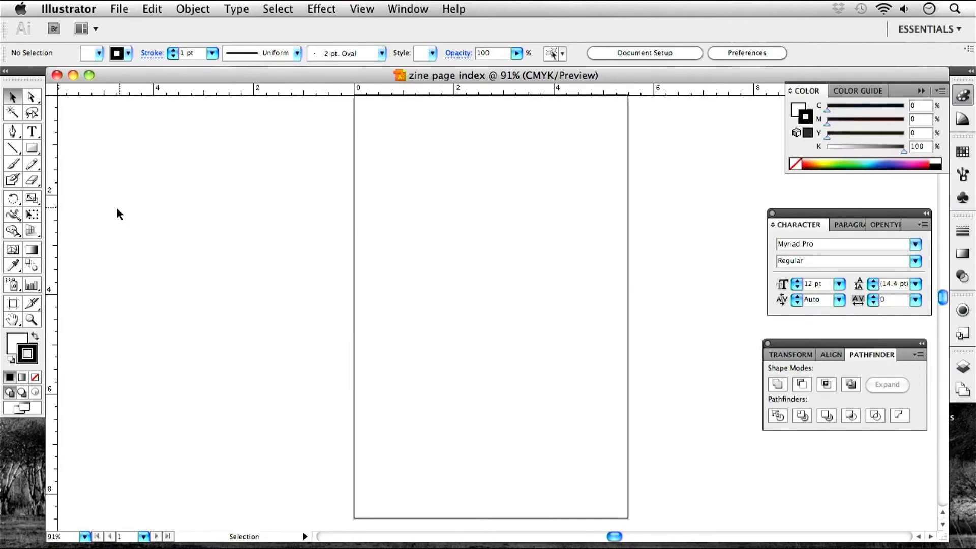
Add margin guides to the page: vertical ones at about 0.5 and 5 in, horizontal ones at about 0.5 and 7.75 in
{"action": "left_click_drag", "start_coordinate": [46, 207], "coordinate": [378, 216]}
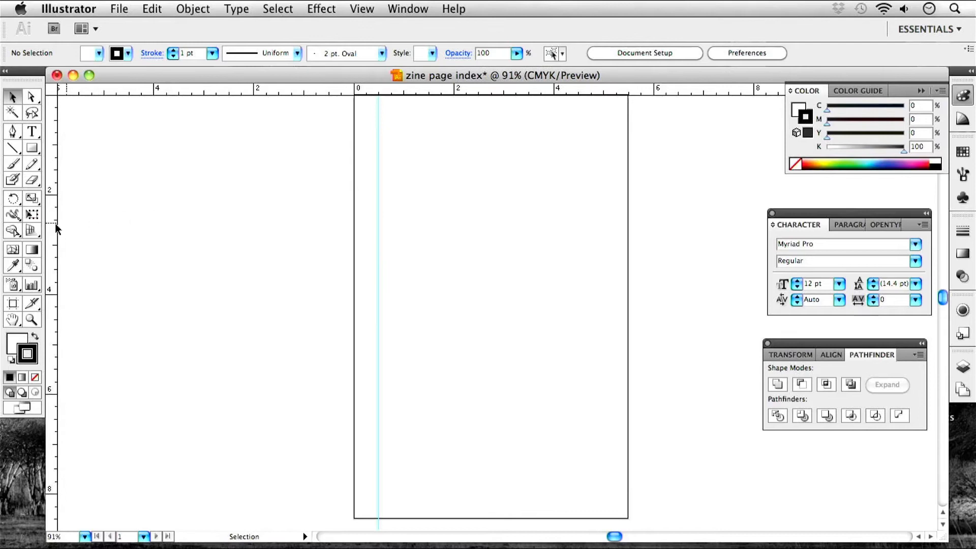
{"action": "left_click_drag", "start_coordinate": [53, 232], "coordinate": [602, 250]}
{"action": "left_click_drag", "start_coordinate": [438, 90], "coordinate": [432, 212]}
{"action": "scroll", "coordinate": [432, 211], "scroll_direction": "down", "scroll_amount": 5}
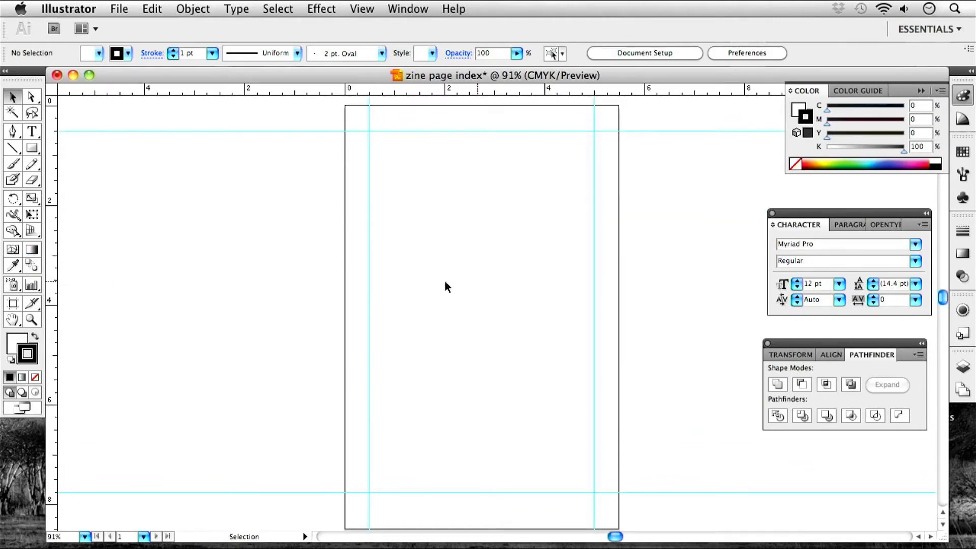
Add a vertical guide at about 2.75 in and a horizontal guide at about 4 in through the middle of the page
{"action": "left_click_drag", "start_coordinate": [53, 285], "coordinate": [481, 295]}
{"action": "left_click_drag", "start_coordinate": [176, 91], "coordinate": [192, 318]}
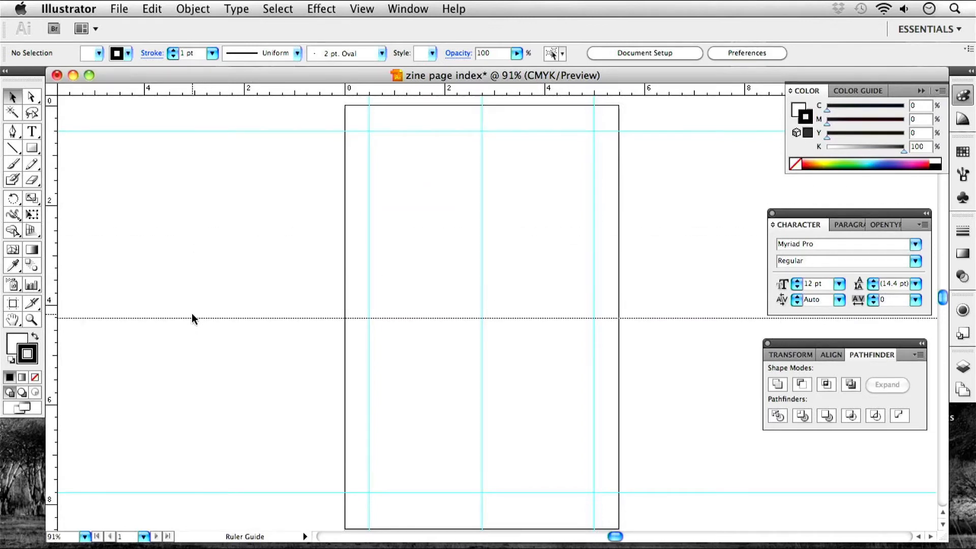
{"action": "left_click_drag", "start_coordinate": [192, 314], "coordinate": [192, 313]}
{"action": "left_click_drag", "start_coordinate": [192, 313], "coordinate": [192, 307]}
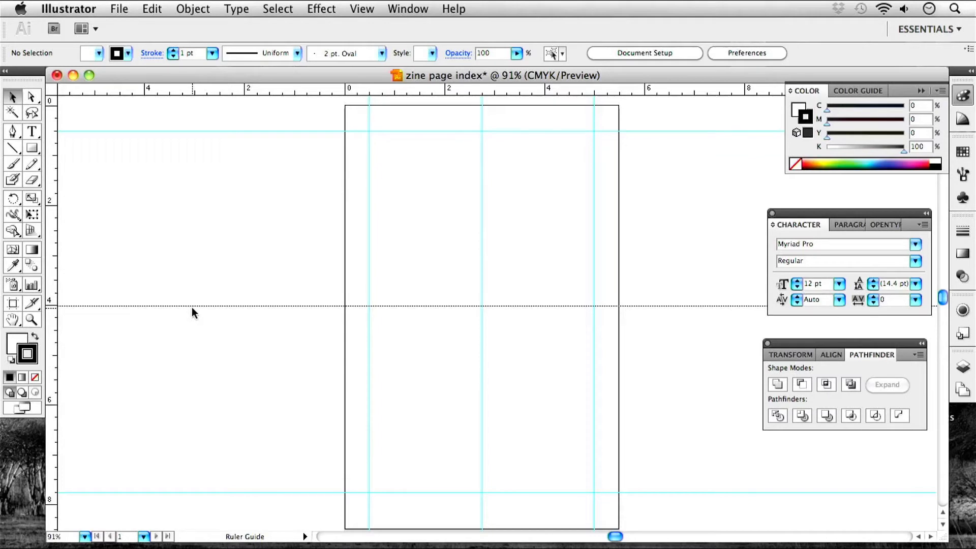
{"action": "left_click_drag", "start_coordinate": [191, 307], "coordinate": [191, 306]}
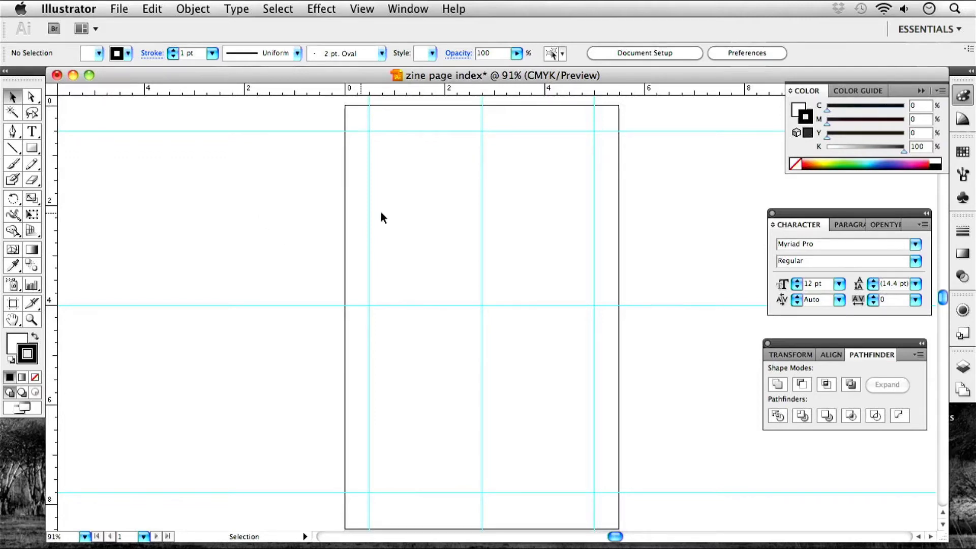
Place the crumpled paper scan Scan2022-02-28_125318.jpg from the Desktop into the document as a linked image
{"action": "left_click", "coordinate": [120, 9]}
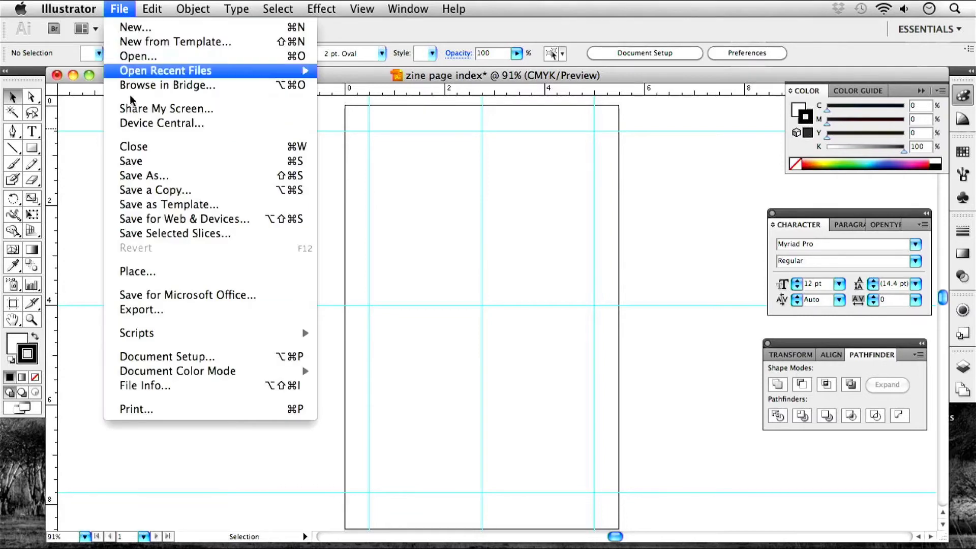
{"action": "left_click", "coordinate": [158, 272]}
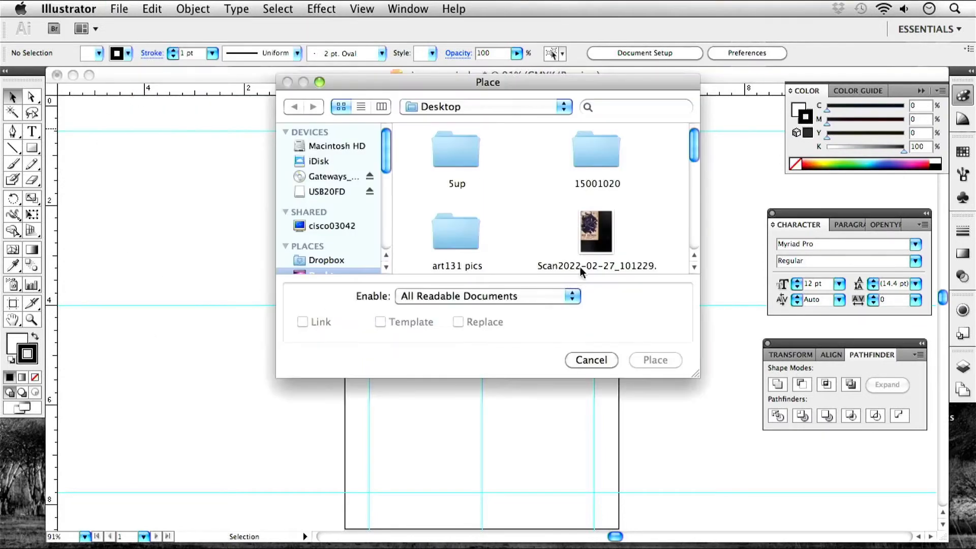
{"action": "left_click_drag", "start_coordinate": [693, 145], "coordinate": [673, 179]}
{"action": "scroll", "coordinate": [672, 182], "scroll_direction": "down", "scroll_amount": 2}
{"action": "left_click", "coordinate": [604, 223]}
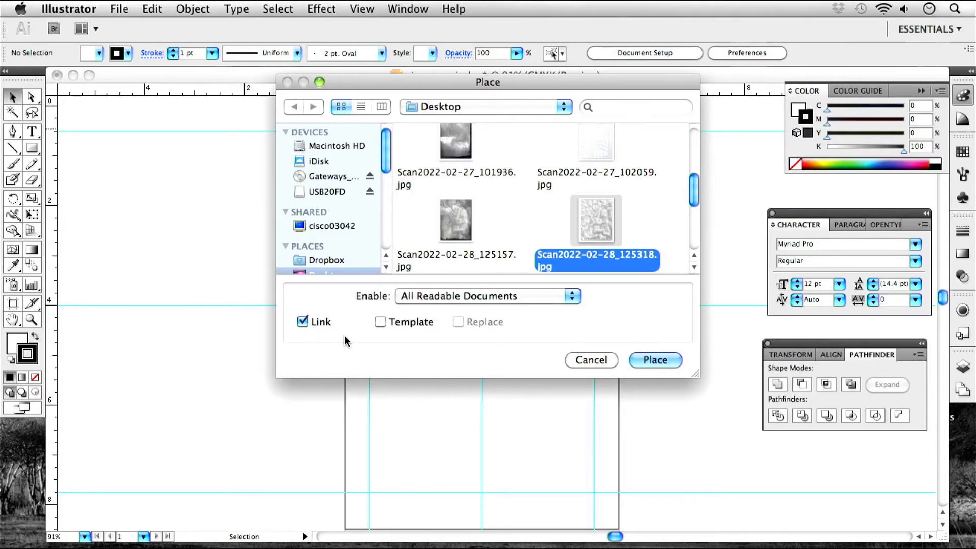
{"action": "left_click", "coordinate": [641, 358]}
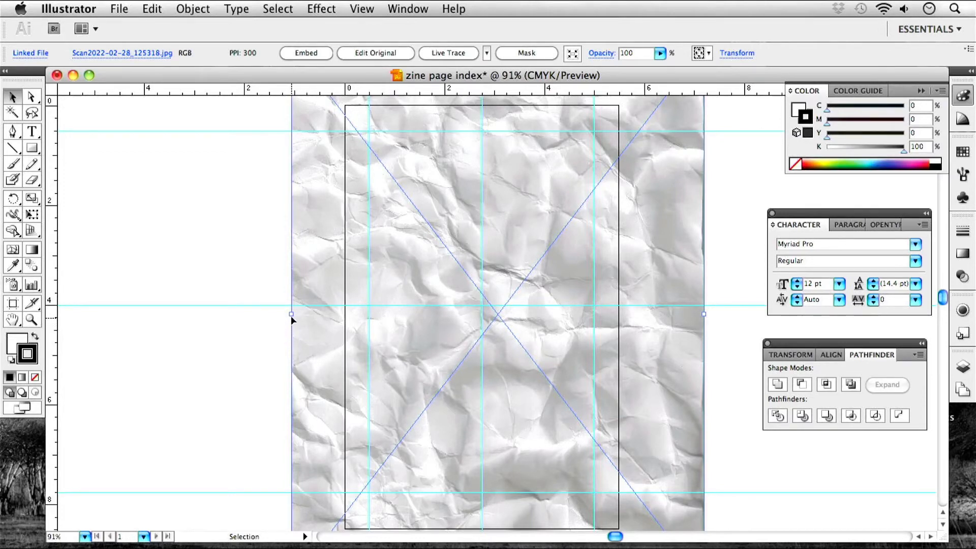
Scale the paper texture down to about 6.9 × 9 in and position it so it covers the whole artboard
{"action": "mouse_move", "coordinate": [291, 313]}
{"action": "left_mouse_down"}
{"action": "mouse_move", "coordinate": [313, 318]}
{"action": "mouse_move", "coordinate": [293, 313]}
{"action": "left_mouse_up"}
{"action": "key", "text": "super+minus"}
{"action": "left_click_drag", "start_coordinate": [648, 511], "coordinate": [598, 445]}
{"action": "left_click_drag", "start_coordinate": [465, 279], "coordinate": [481, 320]}
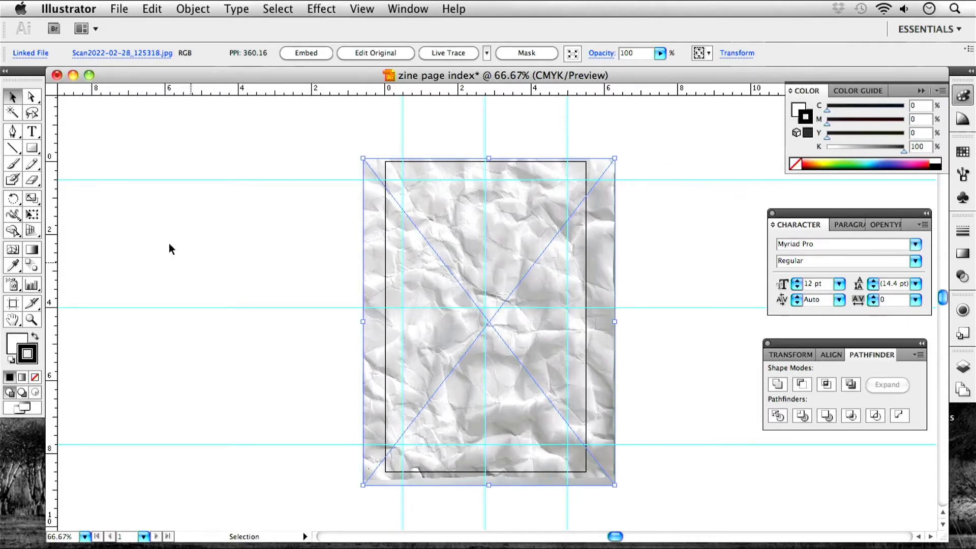
Draw a rectangle of about 4.5 × 7.25 in over the paper texture, snapped to the four margin guides
{"action": "left_click", "coordinate": [33, 148]}
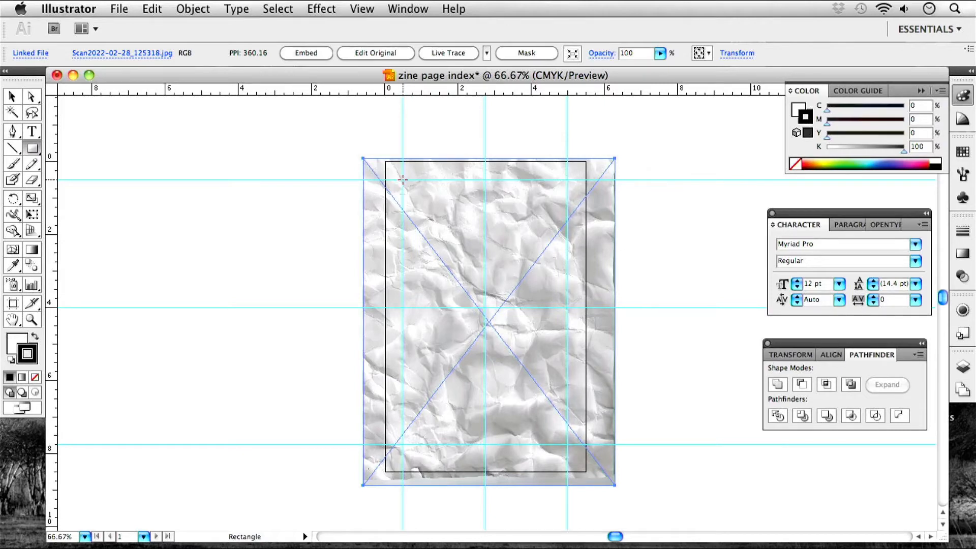
{"action": "left_click_drag", "start_coordinate": [402, 179], "coordinate": [567, 445]}
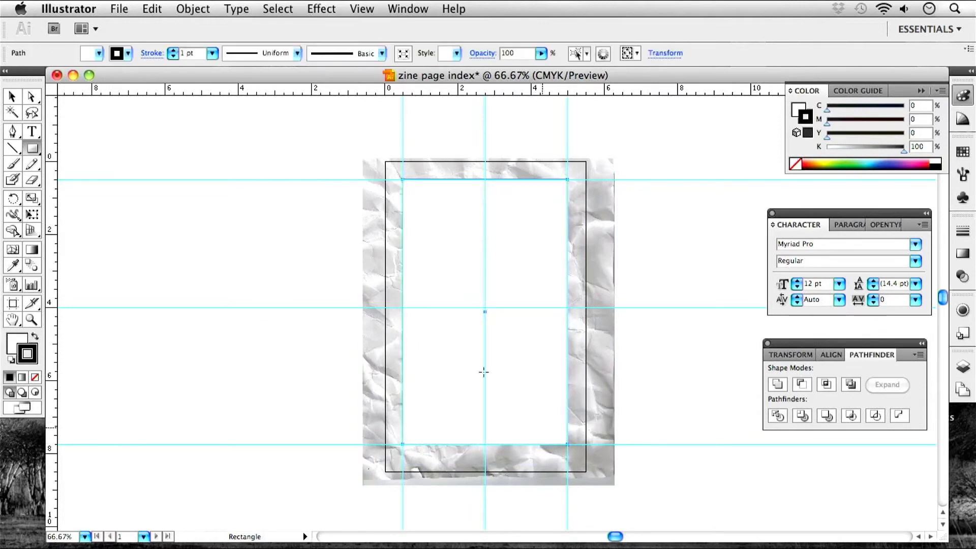
{"action": "key", "text": "v"}
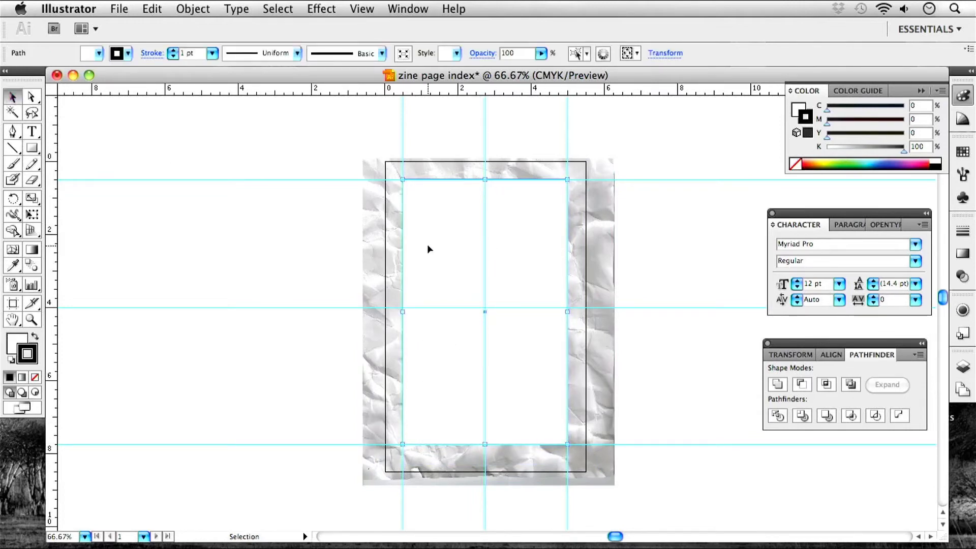
Try to clip the paper texture to the margin rectangle with a clipping mask, and undo it
{"action": "left_click", "coordinate": [379, 248], "text": "shift"}
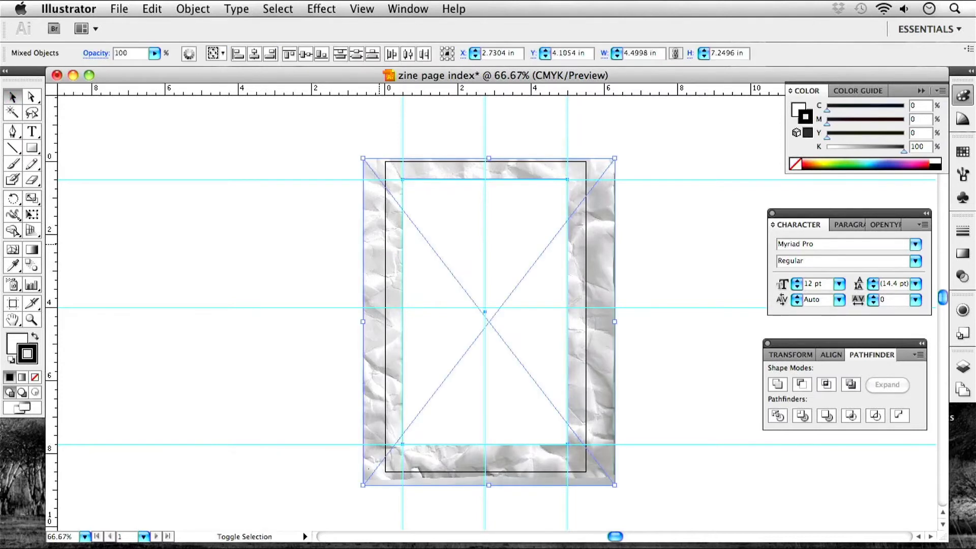
{"action": "right_click", "coordinate": [378, 247]}
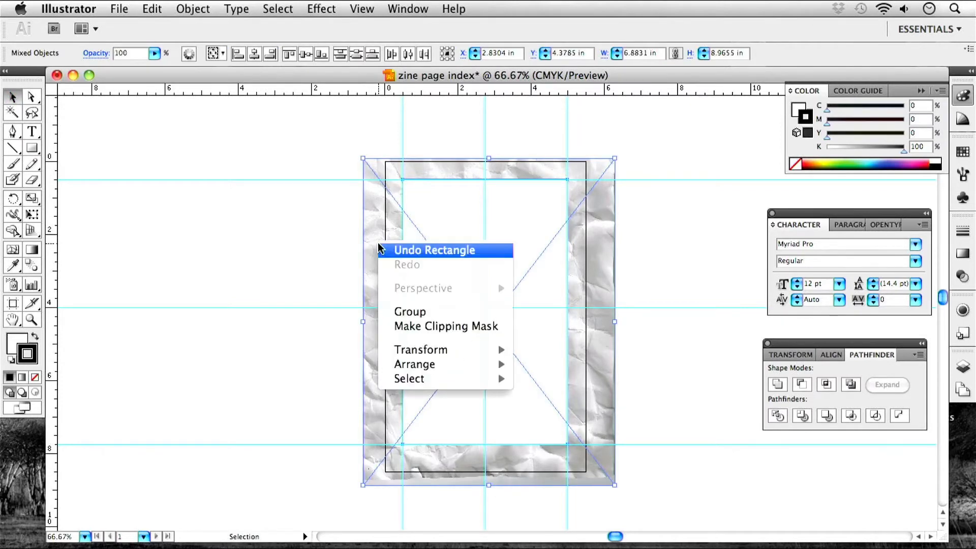
{"action": "left_click", "coordinate": [449, 326]}
{"action": "left_click", "coordinate": [257, 250]}
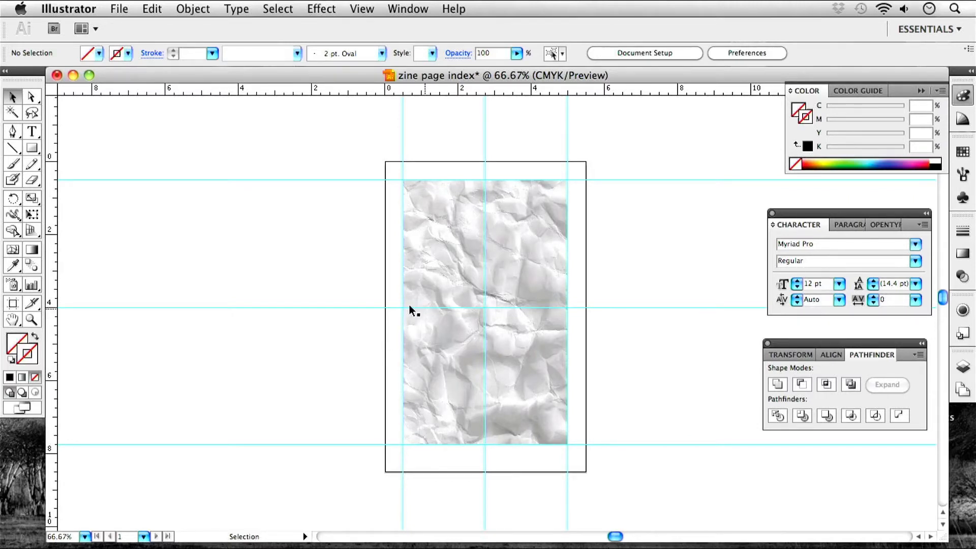
{"action": "key", "text": "super+z"}
Stretch all four sides of the white rectangle out to the artboard edges, making it 5.5 × 8.5 in
{"action": "left_click", "coordinate": [307, 322]}
{"action": "left_click", "coordinate": [483, 429]}
{"action": "left_click_drag", "start_coordinate": [483, 440], "coordinate": [483, 472]}
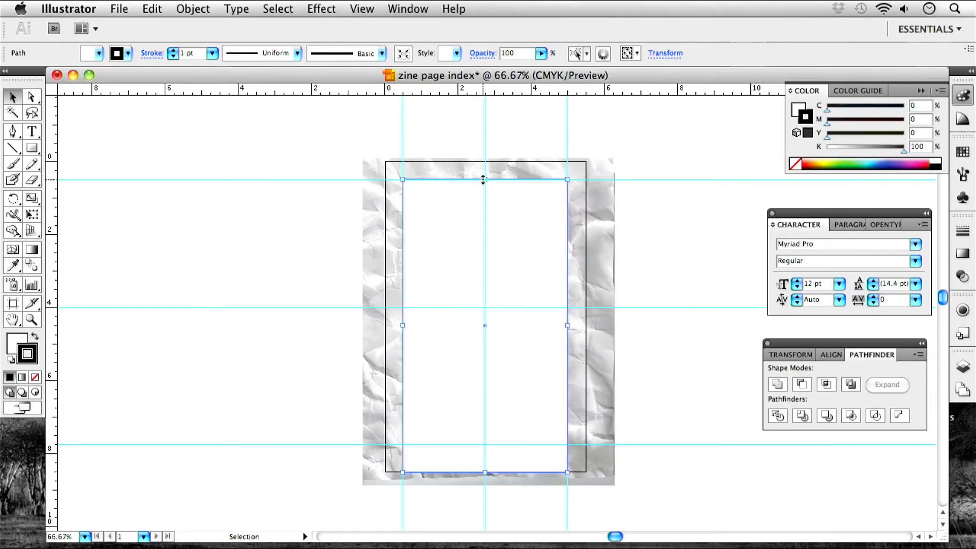
{"action": "left_click_drag", "start_coordinate": [485, 181], "coordinate": [485, 161]}
{"action": "left_click_drag", "start_coordinate": [402, 316], "coordinate": [385, 317]}
{"action": "left_click_drag", "start_coordinate": [568, 316], "coordinate": [586, 321]}
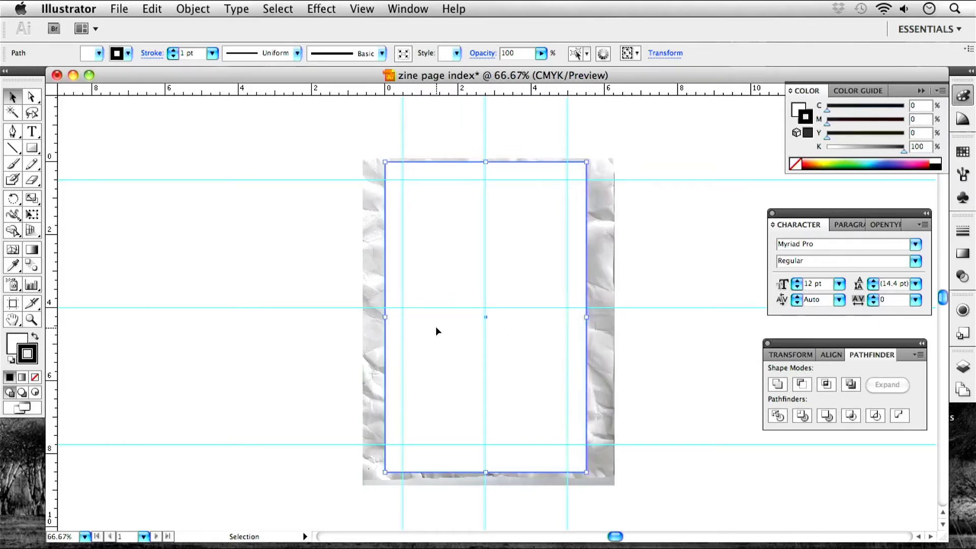
Make a clipping mask from the page-sized rectangle and the paper texture, and deselect the result
{"action": "left_click", "coordinate": [365, 326], "text": "shift"}
{"action": "right_click", "coordinate": [366, 326]}
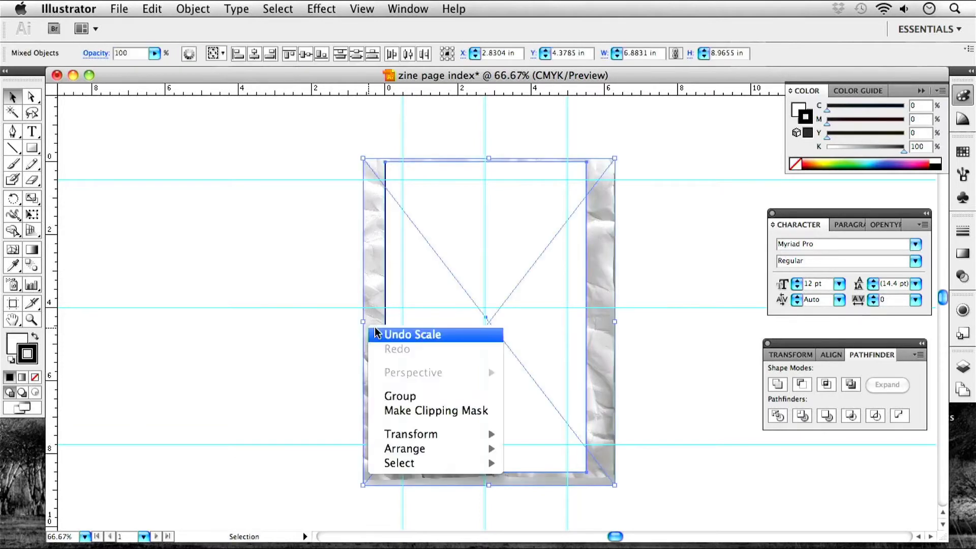
{"action": "left_click", "coordinate": [438, 412]}
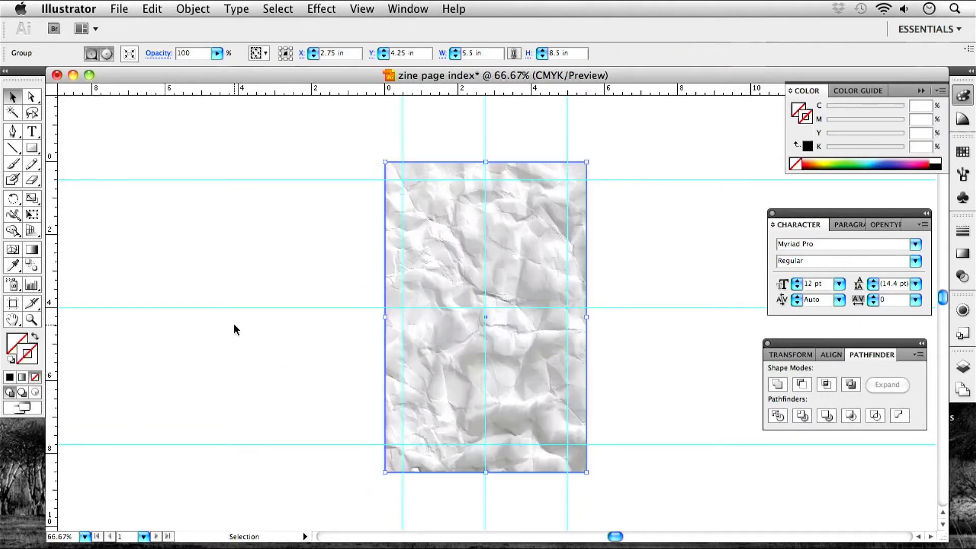
{"action": "left_click", "coordinate": [234, 326]}
{"action": "right_click", "coordinate": [402, 291]}
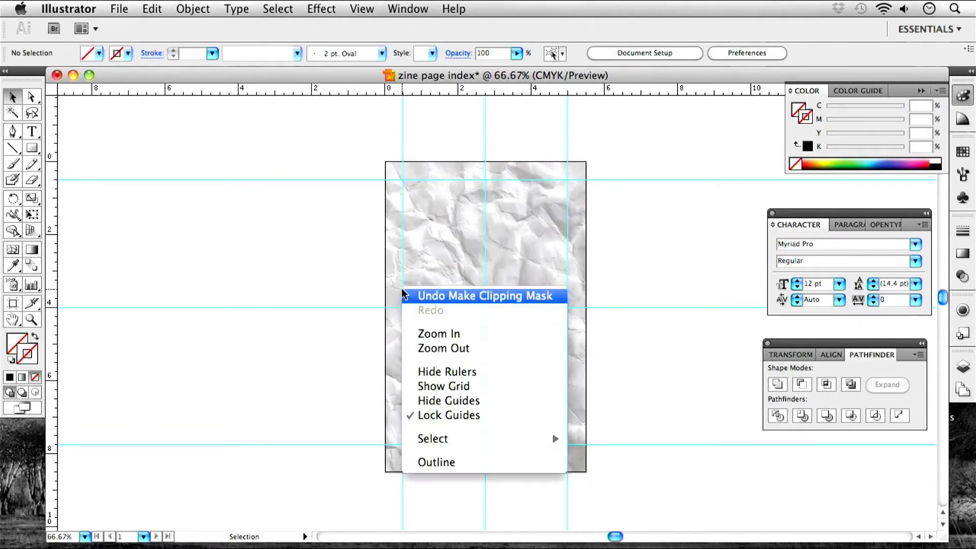
{"action": "right_click", "coordinate": [422, 254]}
{"action": "left_click", "coordinate": [253, 267]}
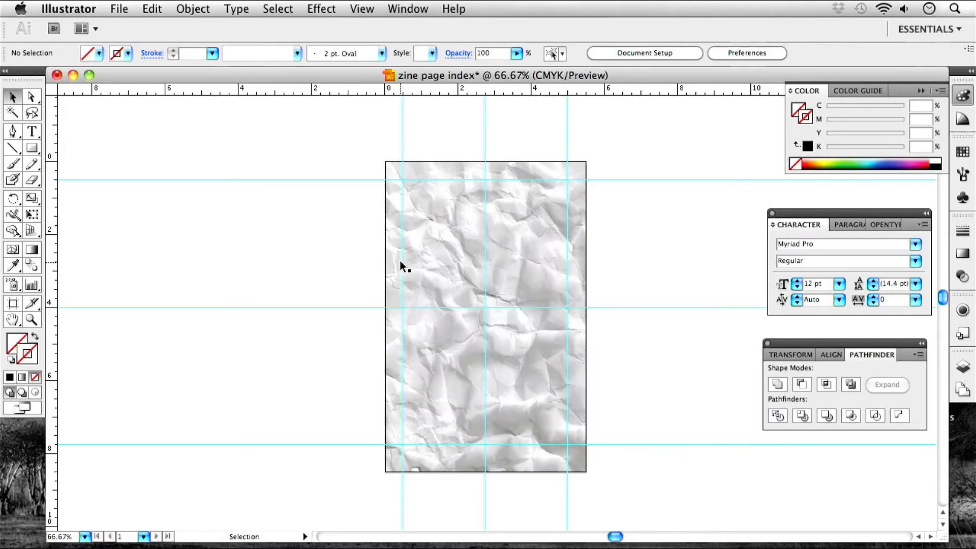
{"action": "left_click", "coordinate": [437, 261]}
{"action": "right_click", "coordinate": [431, 261]}
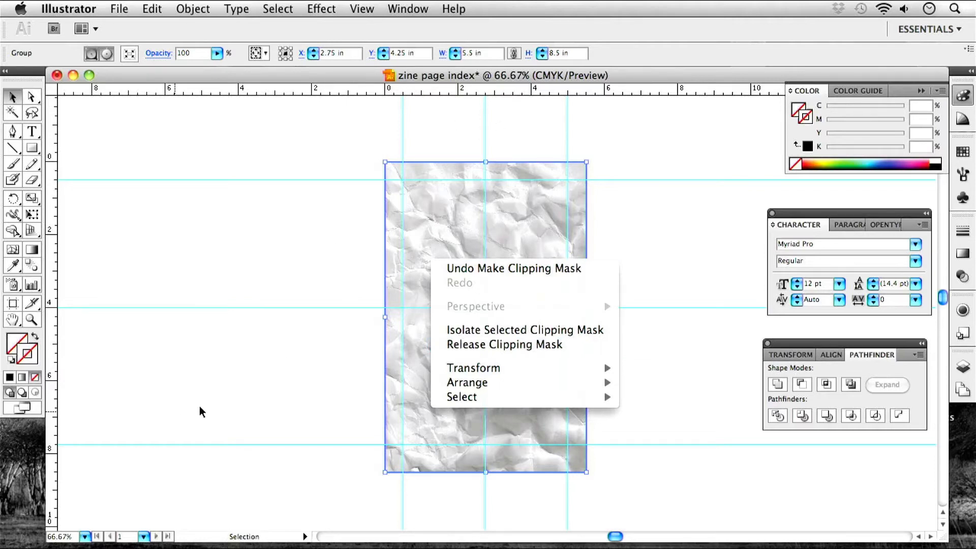
{"action": "left_click", "coordinate": [209, 423]}
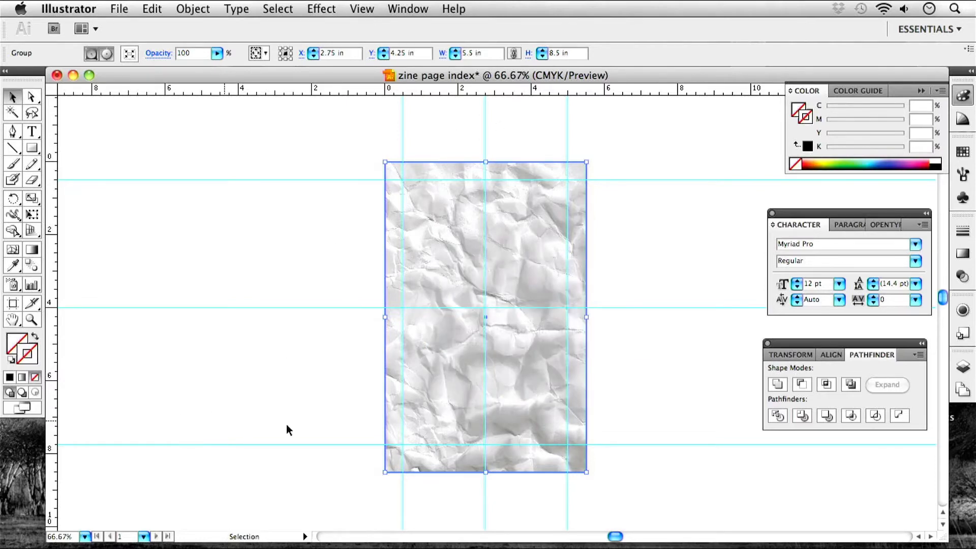
{"action": "left_click", "coordinate": [663, 351]}
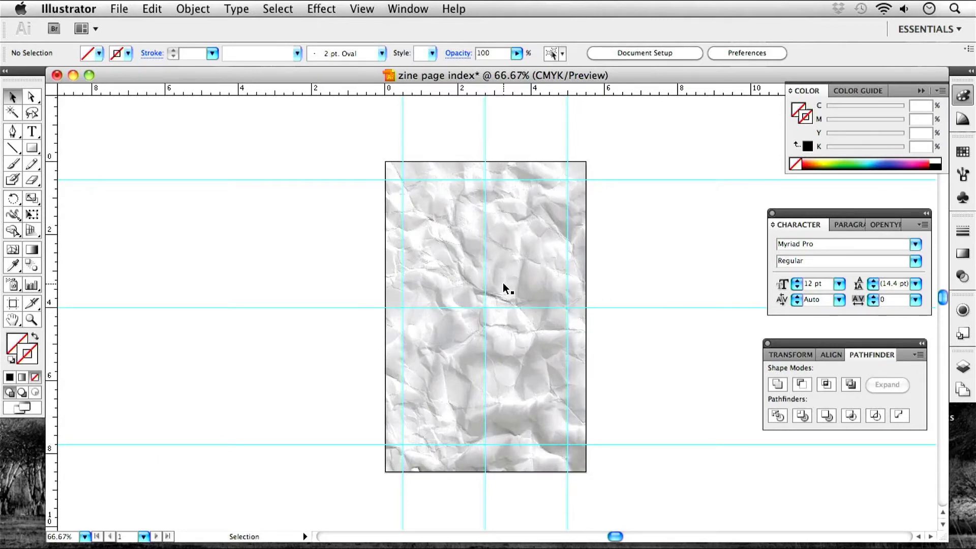
Place the scan Scan2022-02-28_125511.jpg from the Desktop as a linked image, with the page viewed at 100%
{"action": "key", "text": "super+1"}
{"action": "key", "text": "space"}
{"action": "left_click_drag", "start_coordinate": [666, 215], "coordinate": [658, 285]}
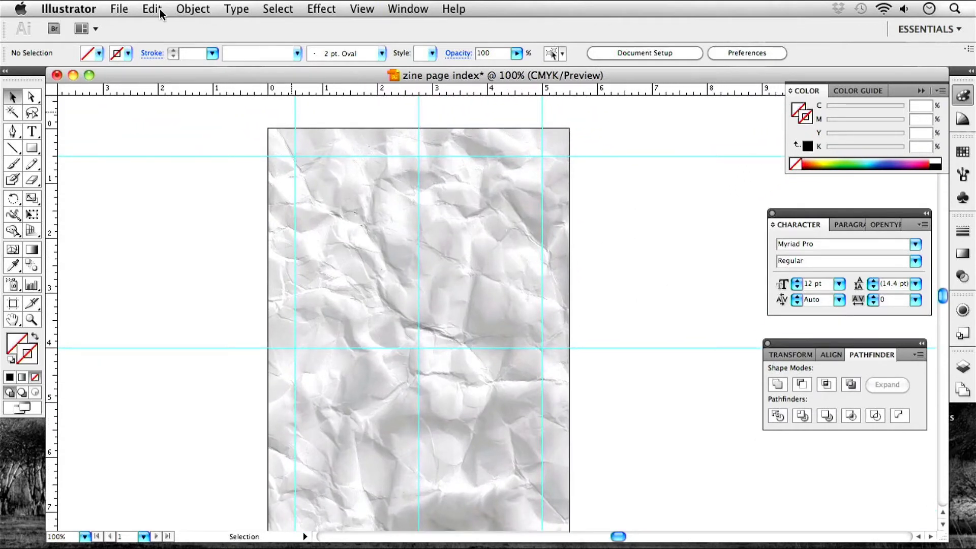
{"action": "left_click", "coordinate": [119, 8]}
{"action": "left_click", "coordinate": [136, 272]}
{"action": "left_click_drag", "start_coordinate": [692, 167], "coordinate": [690, 216]}
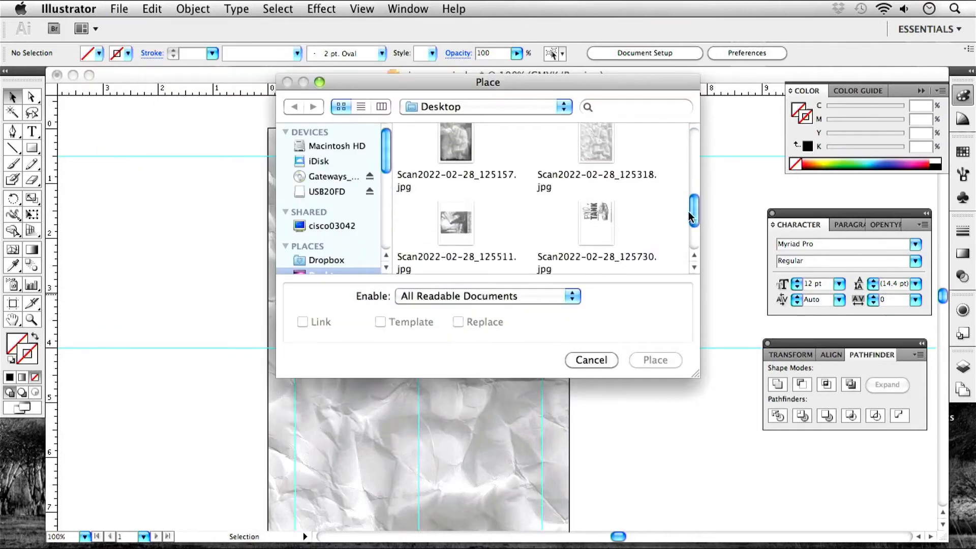
{"action": "double_click", "coordinate": [455, 222]}
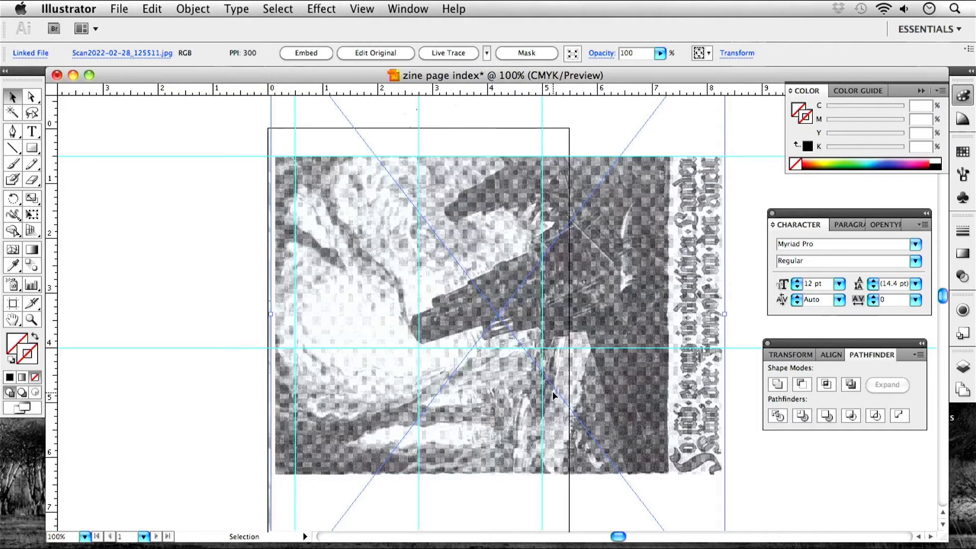
{"action": "scroll", "coordinate": [553, 395], "scroll_direction": "down", "scroll_amount": 3}
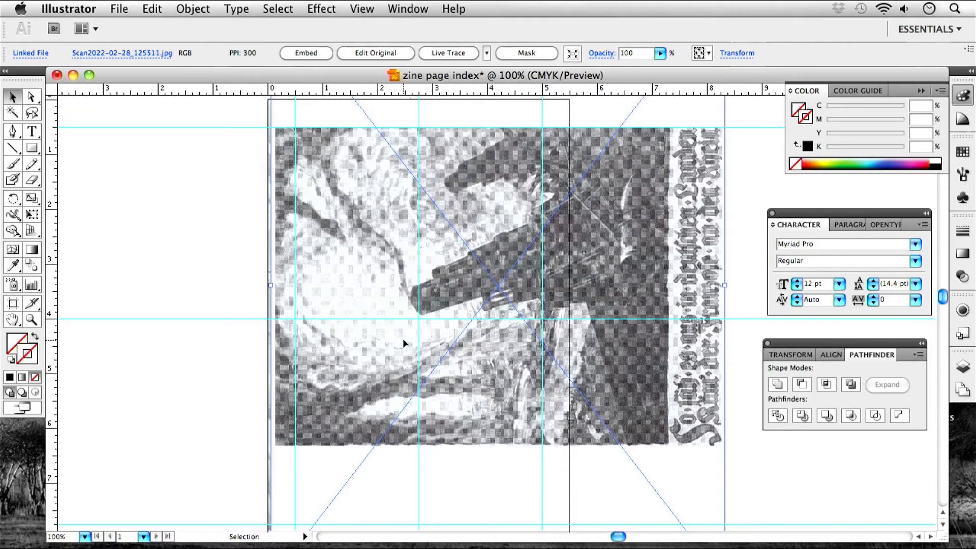
Minimize the document, check the original Scan2022-02-28_125511.jpg from the Desktop in Preview, close it and return to the Illustrator page
{"action": "left_click", "coordinate": [76, 75]}
{"action": "left_click", "coordinate": [671, 267]}
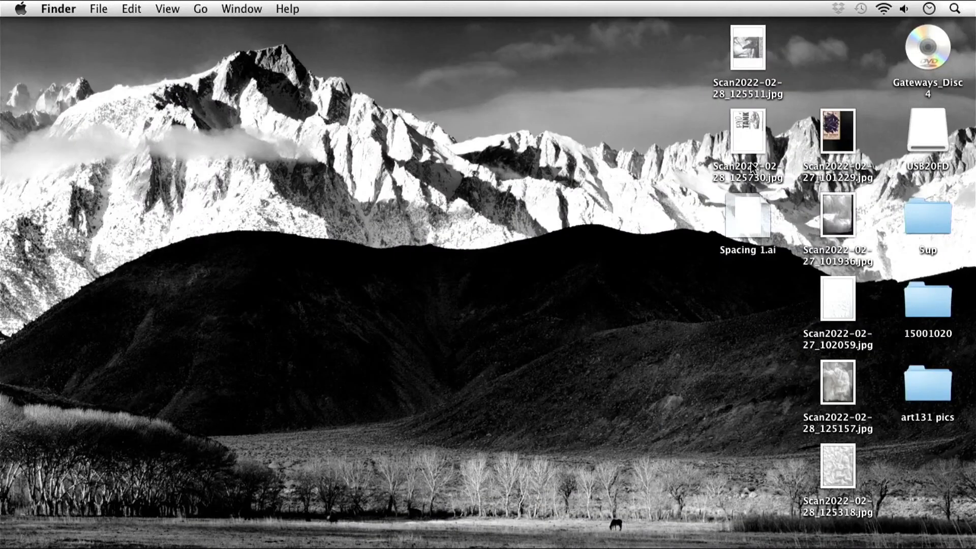
{"action": "left_click", "coordinate": [747, 41]}
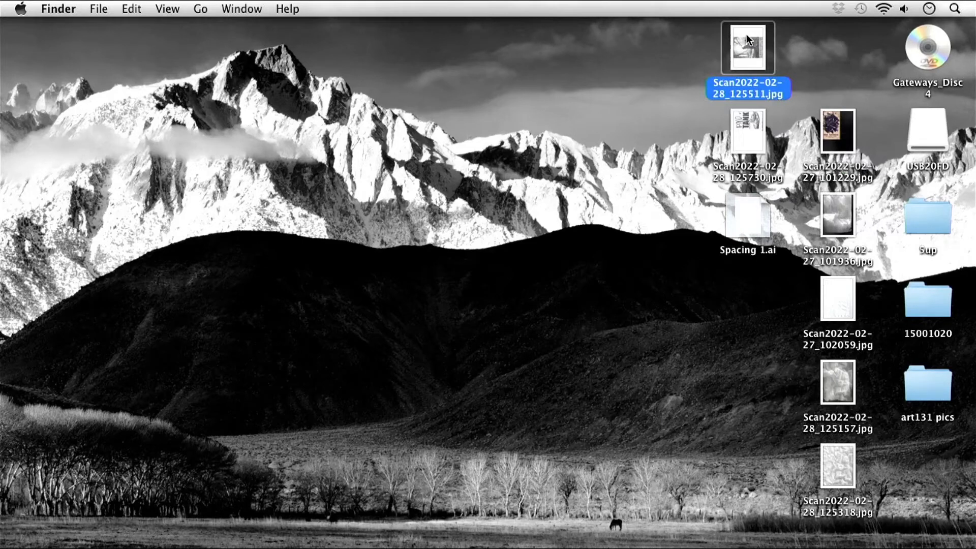
{"action": "double_click", "coordinate": [748, 40]}
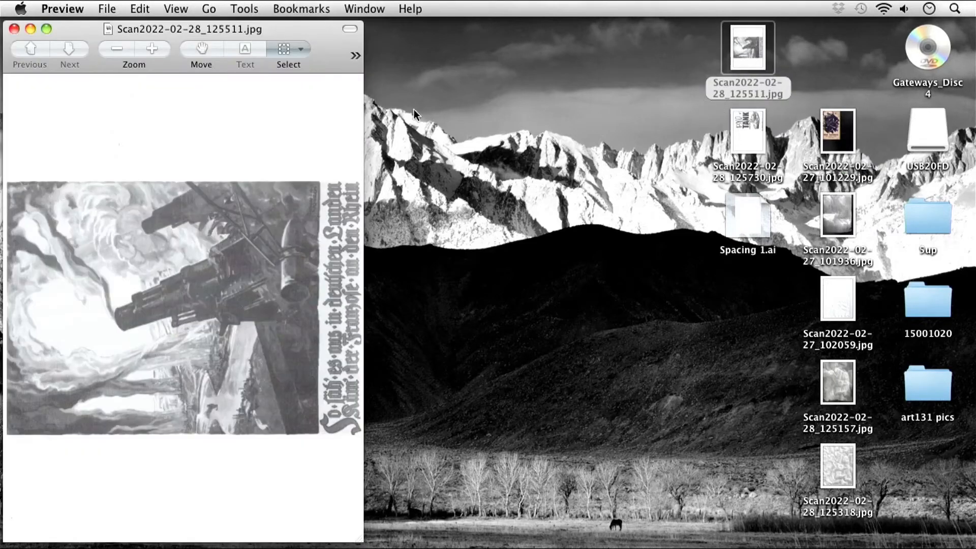
{"action": "left_click", "coordinate": [14, 29]}
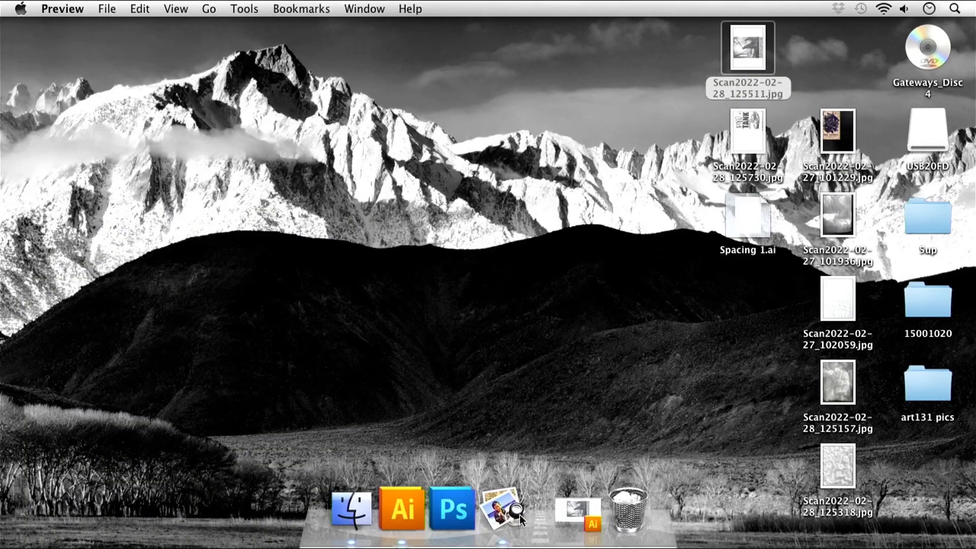
{"action": "left_click", "coordinate": [571, 515]}
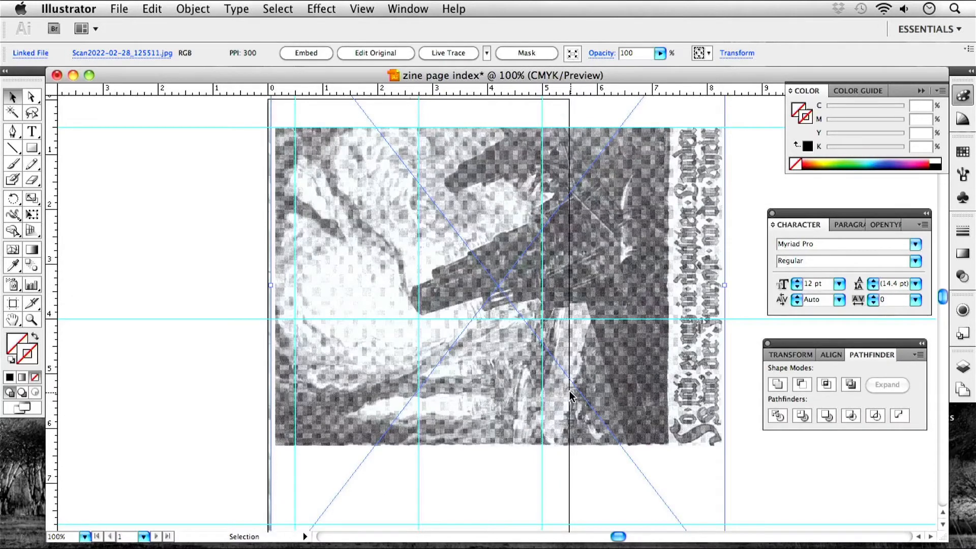
Rotate the placed scan 90° clockwise so the cannons stand upright and the German caption runs along the bottom
{"action": "scroll", "coordinate": [567, 391], "scroll_direction": "down", "scroll_amount": 2}
{"action": "scroll", "coordinate": [567, 391], "scroll_direction": "down", "scroll_amount": 2}
{"action": "key", "text": "super+minus"}
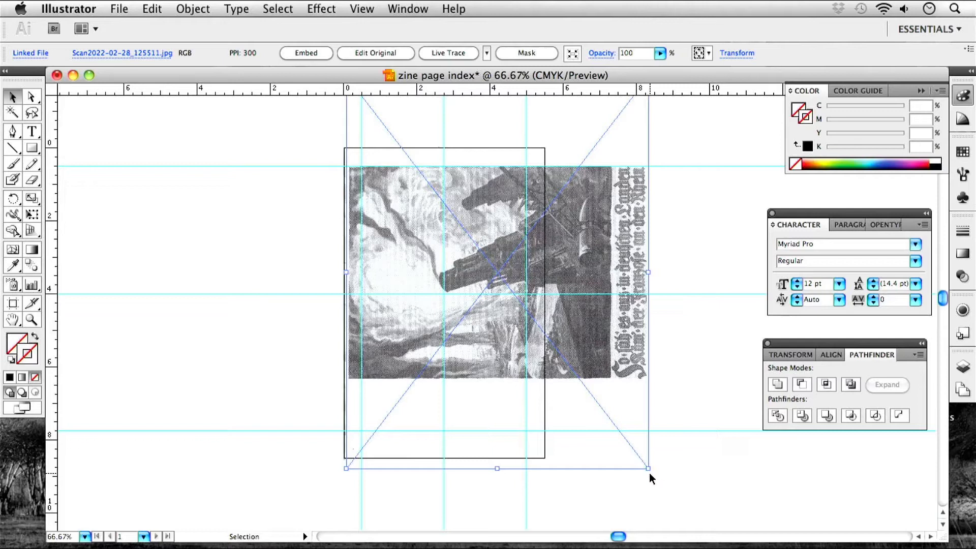
{"action": "left_click_drag", "start_coordinate": [649, 472], "coordinate": [289, 403]}
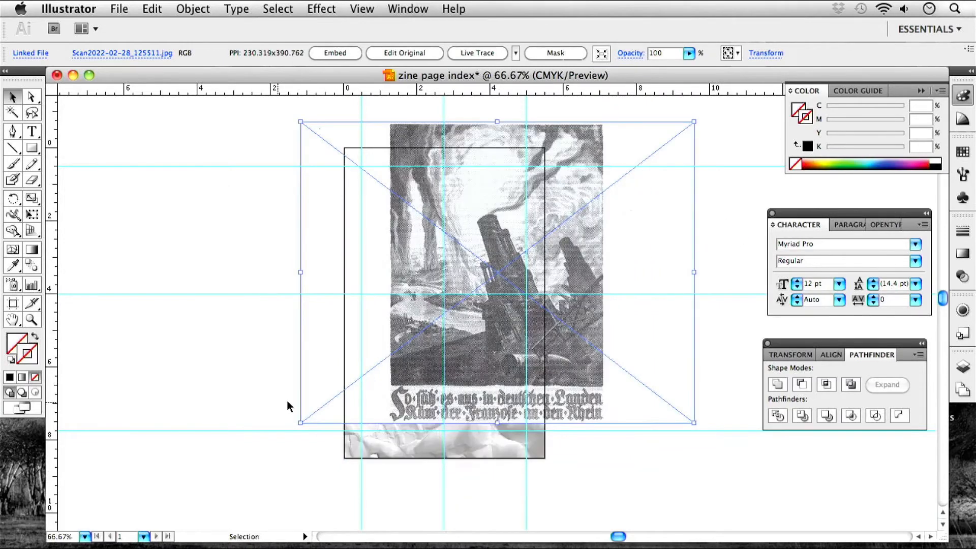
Examine how the scan's checkered preview and fine detail display at different magnifications between 100% and 600%
{"action": "key", "text": "super+equal"}
{"action": "key", "text": "super+equal"}
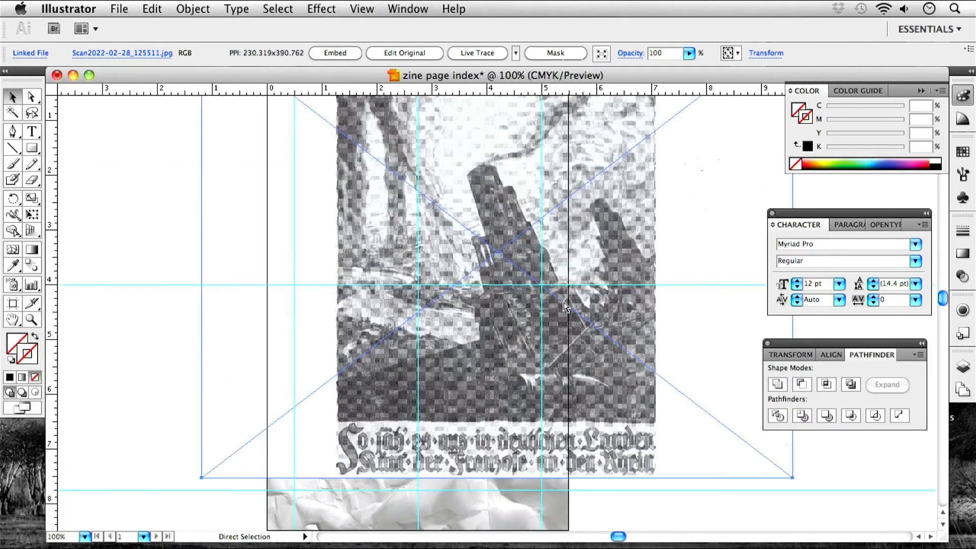
{"action": "key", "text": "super+equal"}
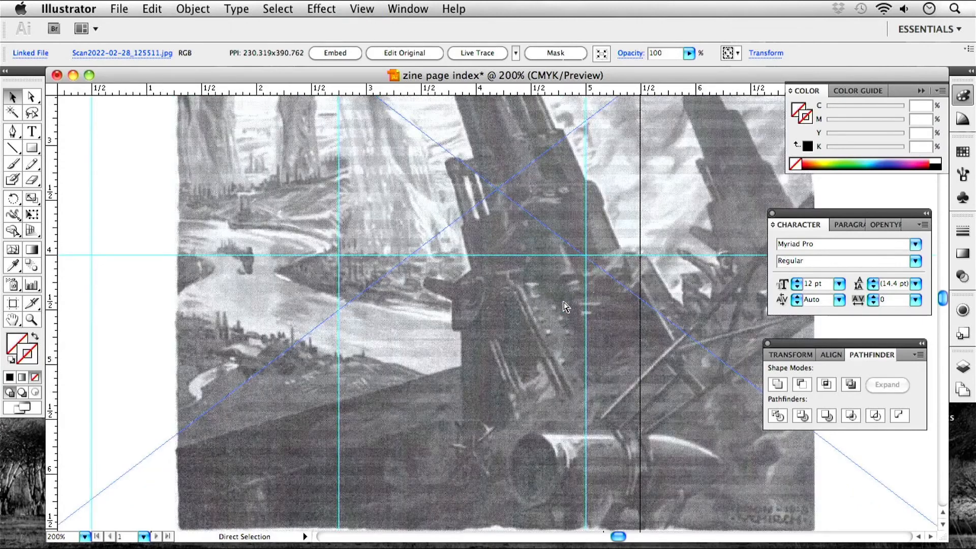
{"action": "key", "text": "super+equal"}
{"action": "key", "text": "super+equal"}
{"action": "key", "text": "super+equal"}
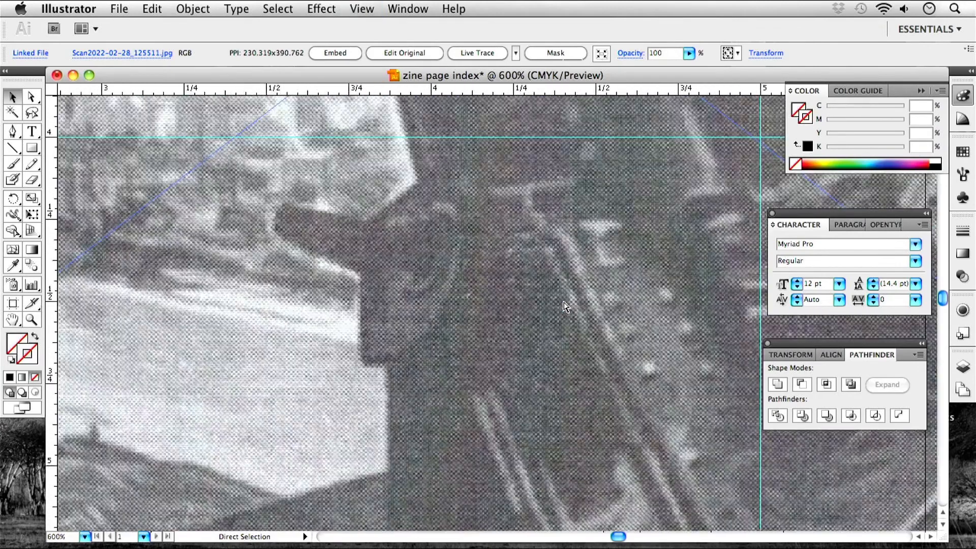
{"action": "key", "text": "super+minus"}
{"action": "key", "text": "super+minus"}
{"action": "key", "text": "super+minus"}
{"action": "key", "text": "super+minus"}
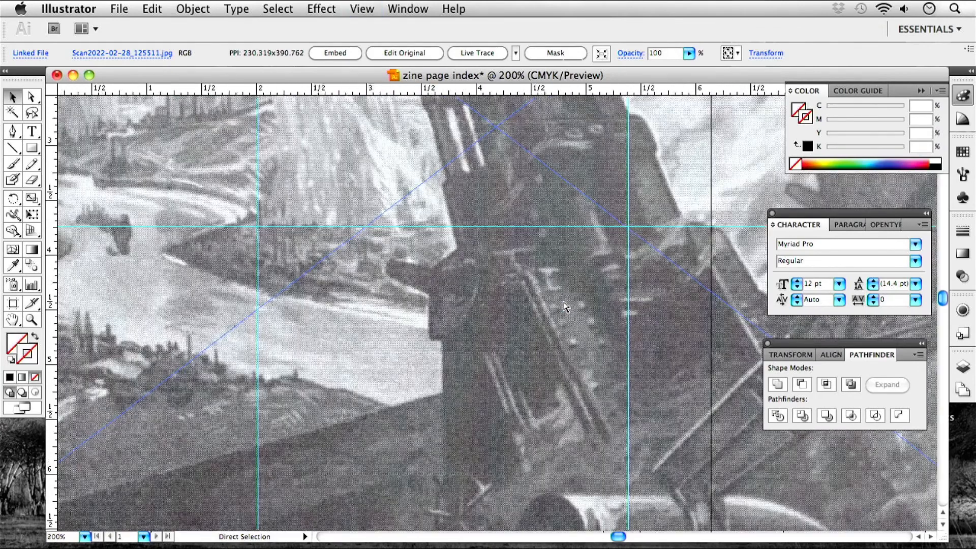
{"action": "key", "text": "super+minus"}
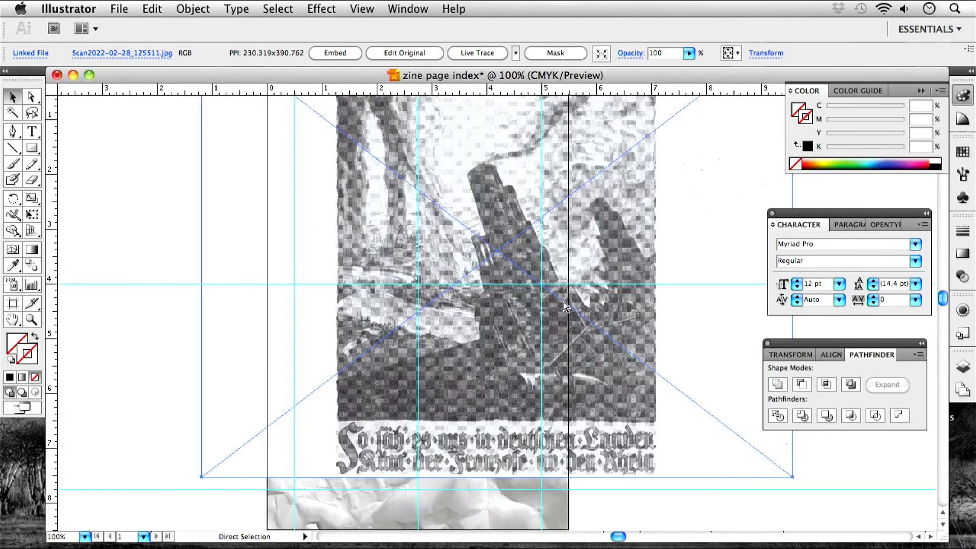
{"action": "key", "text": "super+equal"}
{"action": "key", "text": "super+equal"}
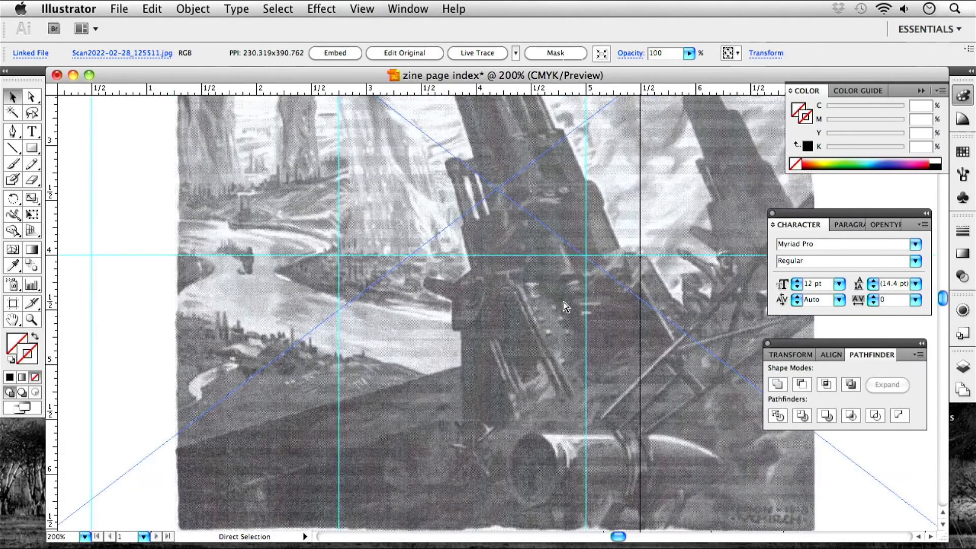
{"action": "key", "text": "super+minus"}
{"action": "key", "text": "super+equal"}
{"action": "key", "text": "super+minus"}
{"action": "key", "text": "super+minus"}
{"action": "key", "text": "super+minus"}
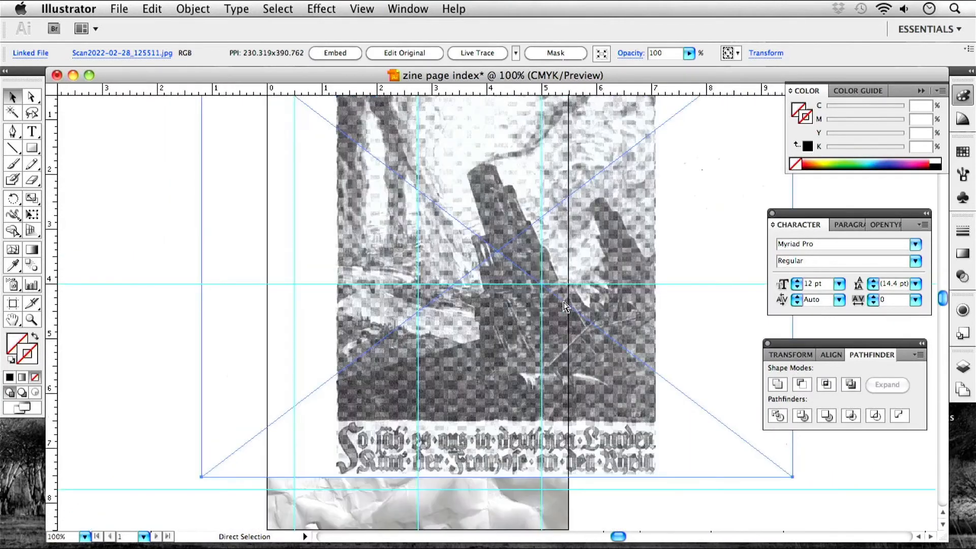
Scale and move the scan so its picture spans the page width, starting about 2 in below the page top, with the caption below the page
{"action": "key", "text": "v"}
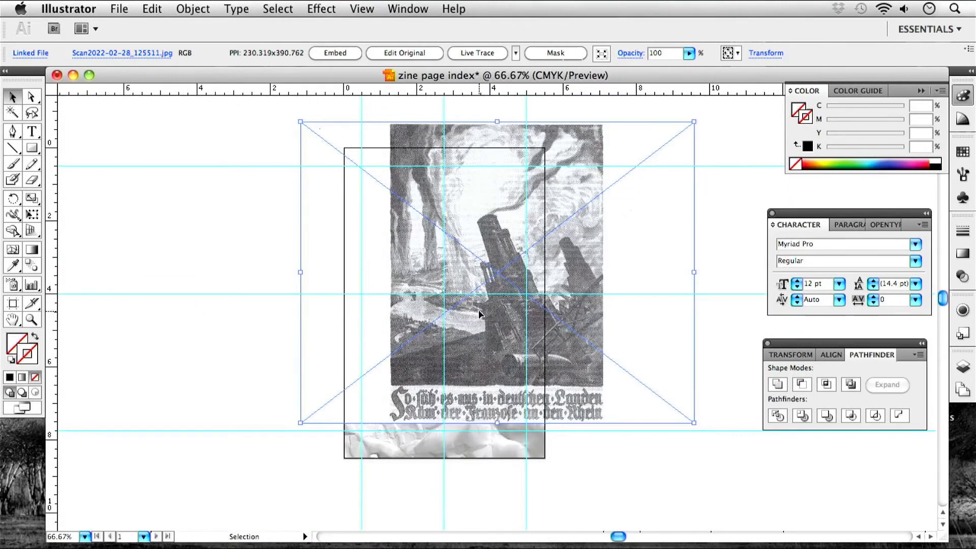
{"action": "left_click_drag", "start_coordinate": [541, 322], "coordinate": [481, 387]}
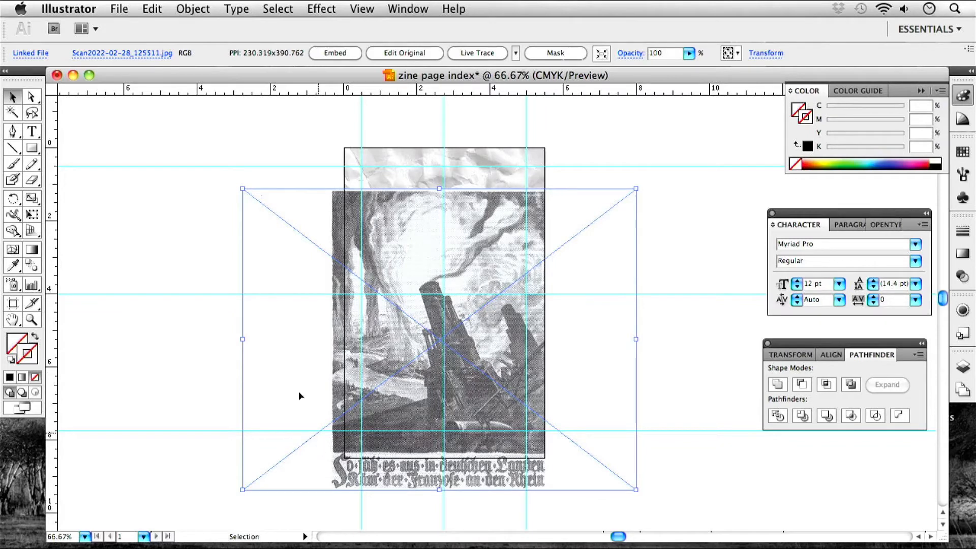
{"action": "left_click_drag", "start_coordinate": [242, 339], "coordinate": [266, 344]}
{"action": "left_click_drag", "start_coordinate": [466, 371], "coordinate": [475, 391]}
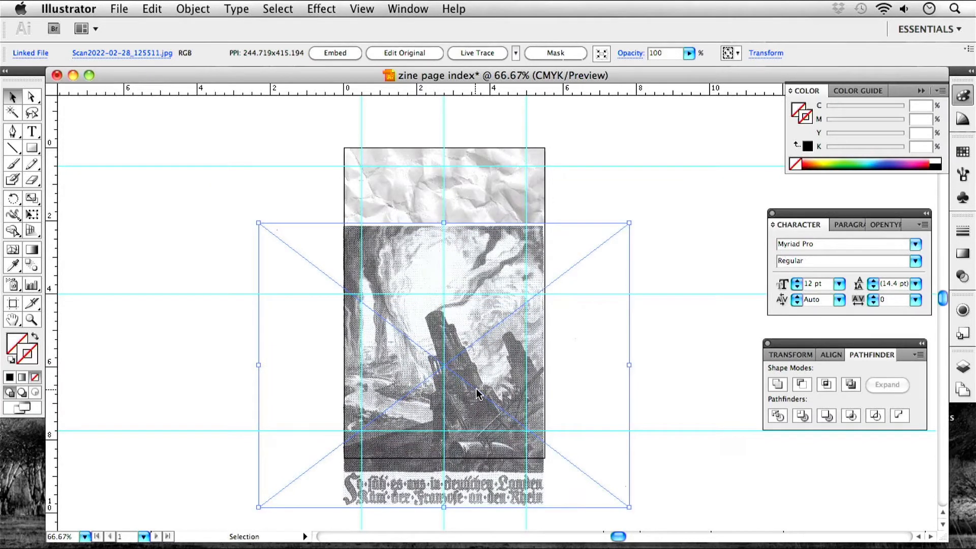
{"action": "left_click_drag", "start_coordinate": [467, 390], "coordinate": [463, 385]}
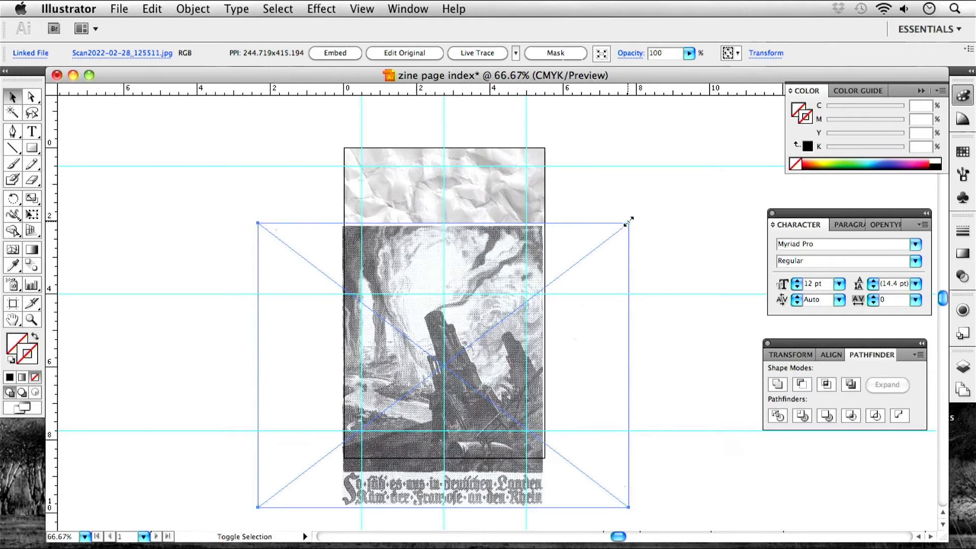
{"action": "left_click_drag", "start_coordinate": [630, 221], "coordinate": [634, 219]}
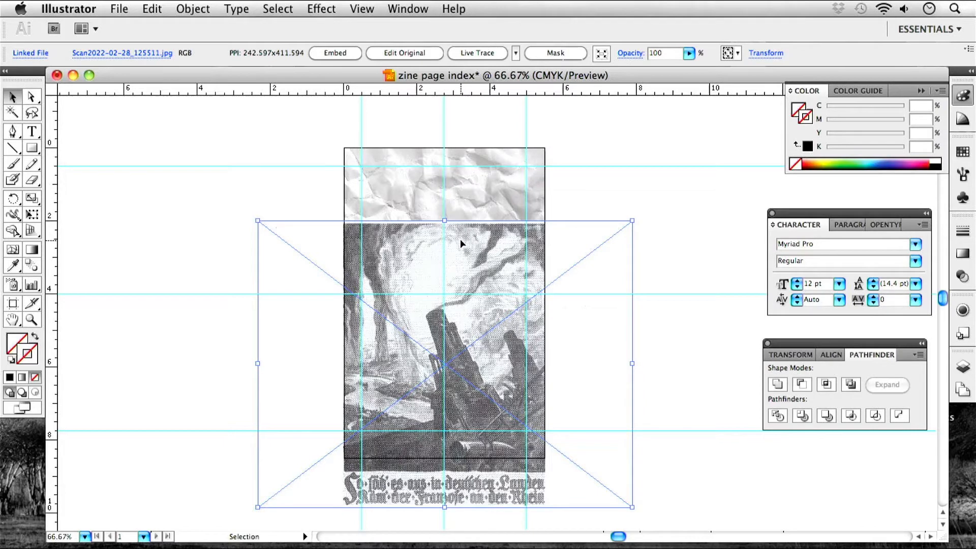
Rename Layer 1 as background
{"action": "left_click", "coordinate": [962, 366]}
{"action": "double_click", "coordinate": [871, 379]}
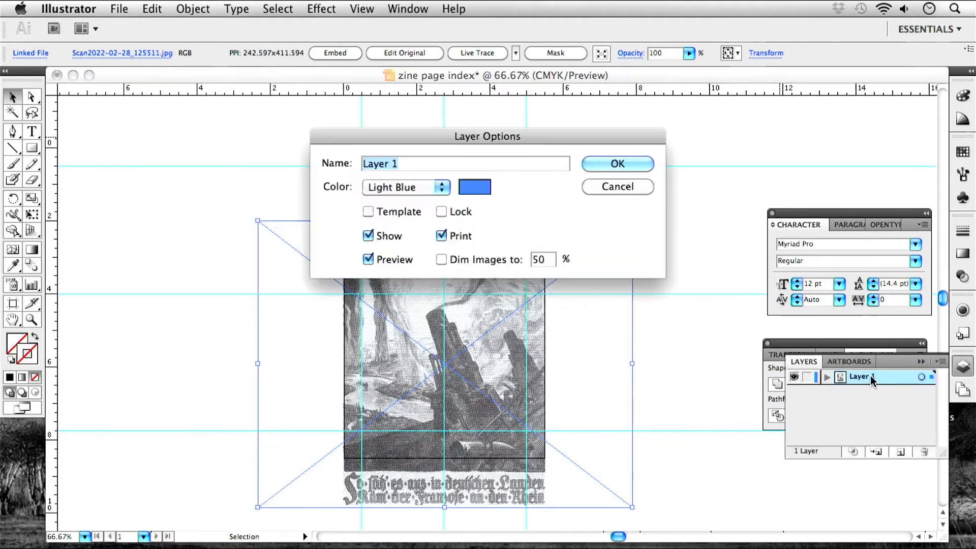
{"action": "type", "text": "b"}
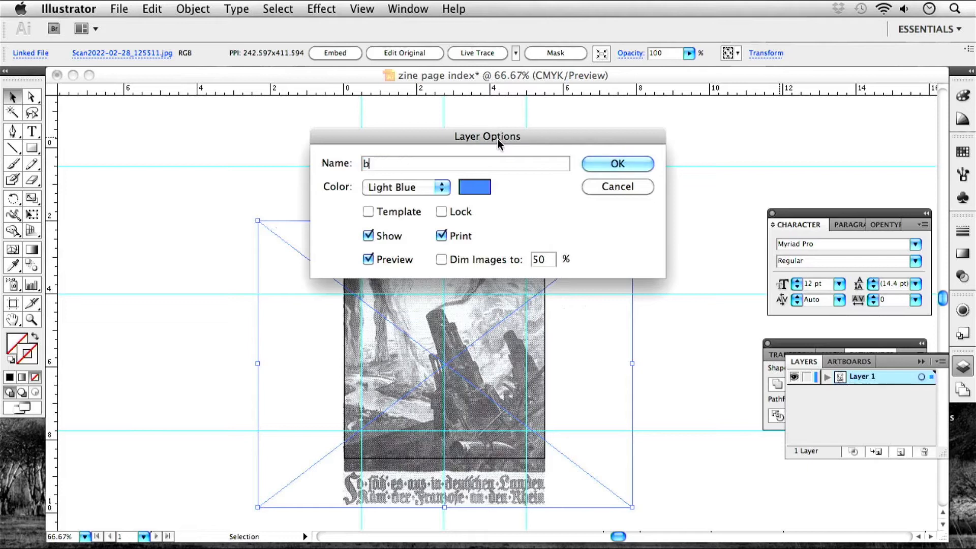
{"action": "type", "text": "ackground"}
{"action": "key", "text": "Return"}
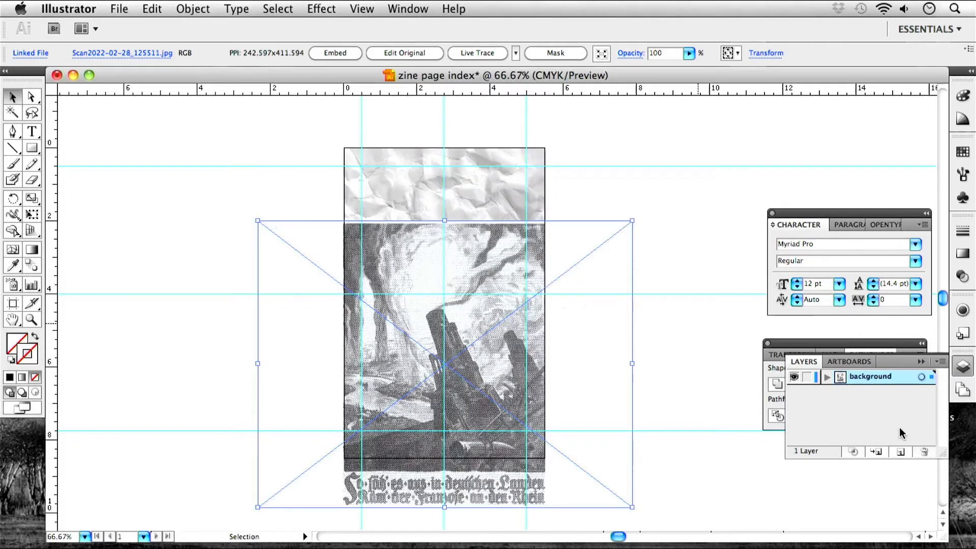
Create a new layer above background and send the selected cannon scan to it
{"action": "left_click", "coordinate": [900, 452]}
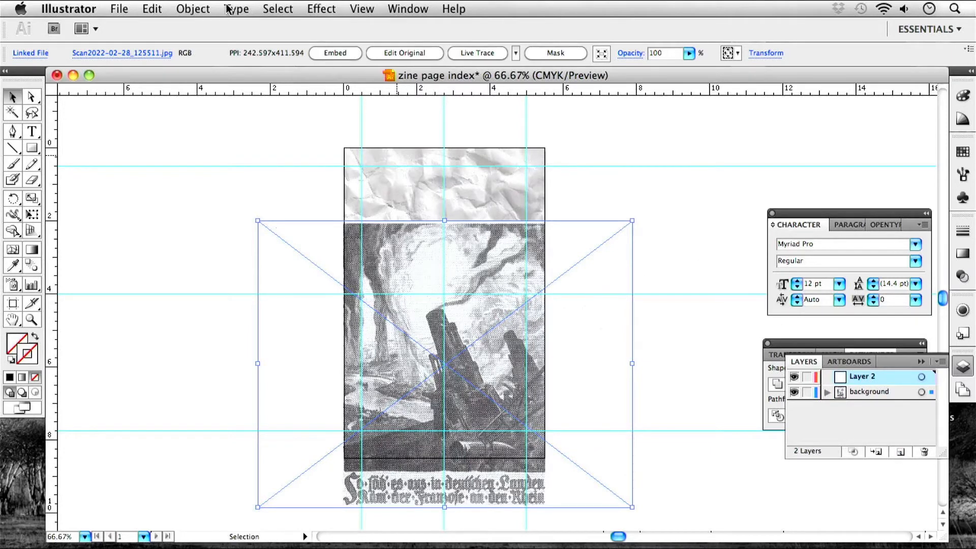
{"action": "left_click", "coordinate": [206, 8]}
{"action": "mouse_move", "coordinate": [214, 44]}
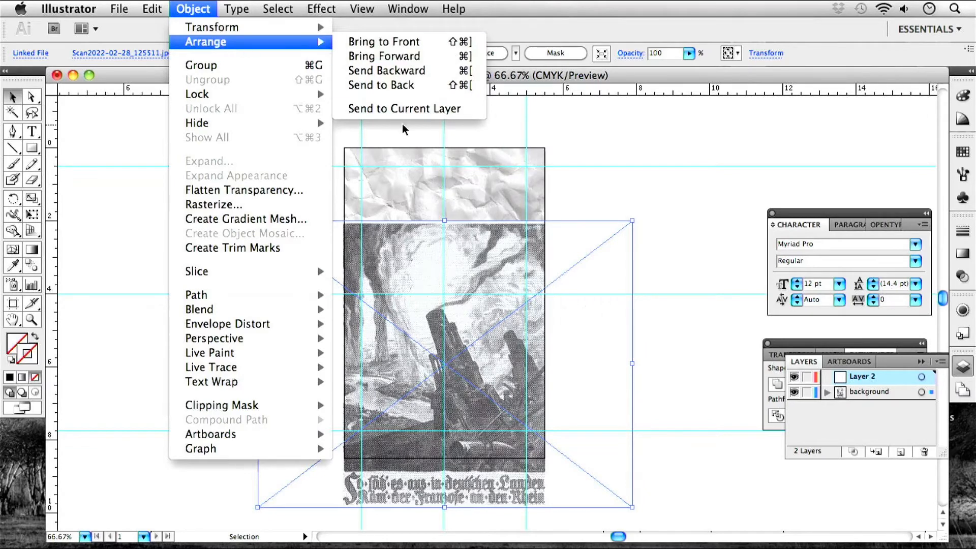
{"action": "left_click", "coordinate": [401, 110]}
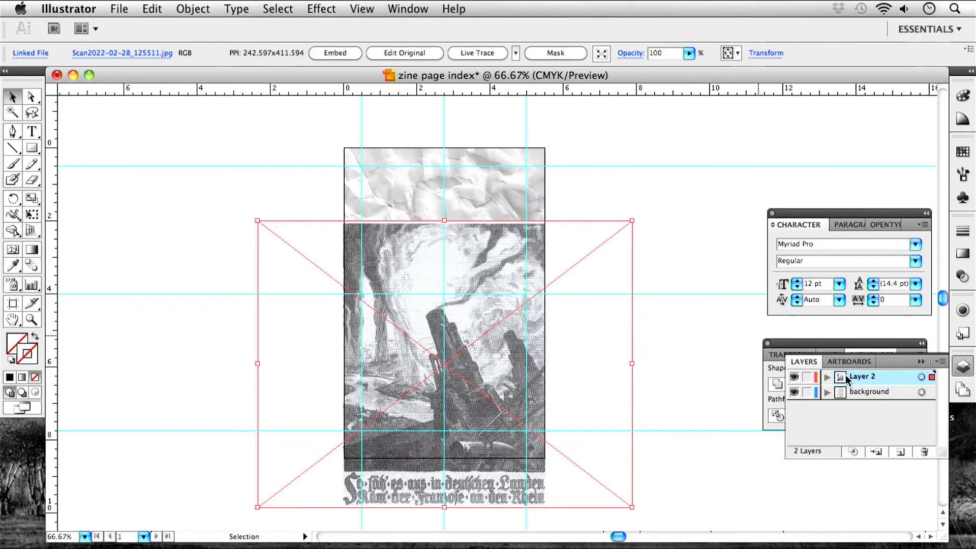
Lock the background layer and rename the new layer as cannons
{"action": "left_click", "coordinate": [807, 392]}
{"action": "left_click", "coordinate": [808, 392]}
{"action": "double_click", "coordinate": [861, 376]}
{"action": "type", "text": "cannons"}
{"action": "key", "text": "Return"}
Trace the hill edge and the silhouettes of both cannons with the Pen tool, from the page's left edge to its right edge
{"action": "key", "text": "super+1"}
{"action": "left_click_drag", "start_coordinate": [524, 281], "coordinate": [519, 218]}
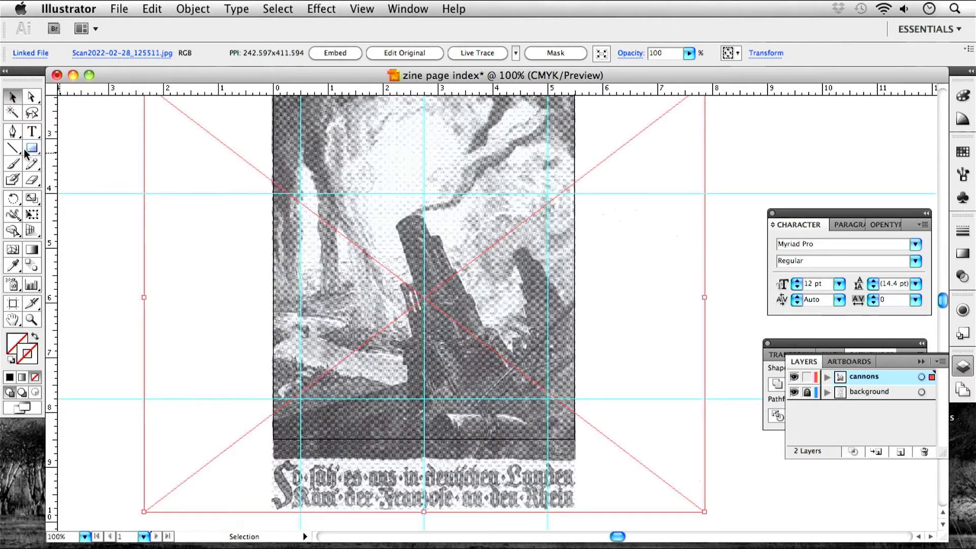
{"action": "left_click", "coordinate": [13, 131]}
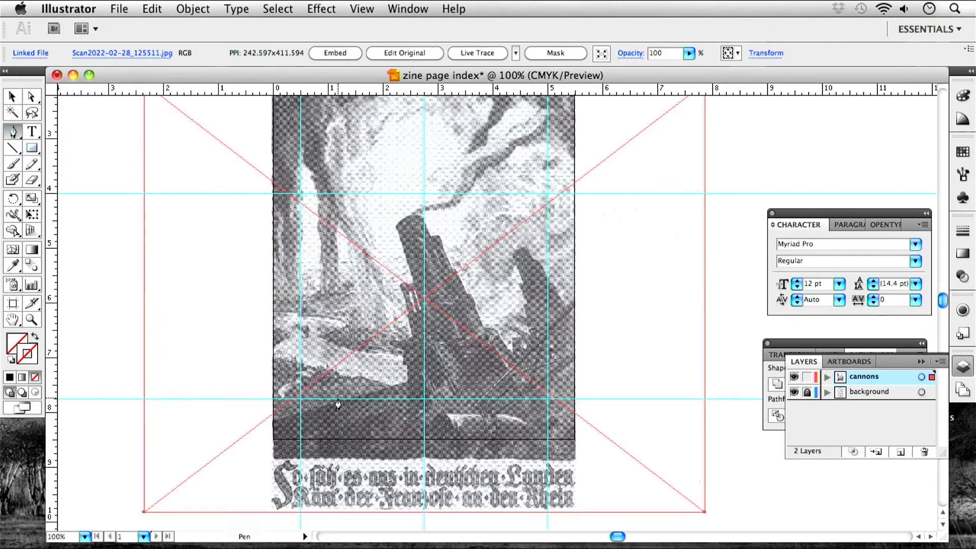
{"action": "left_click", "coordinate": [270, 422]}
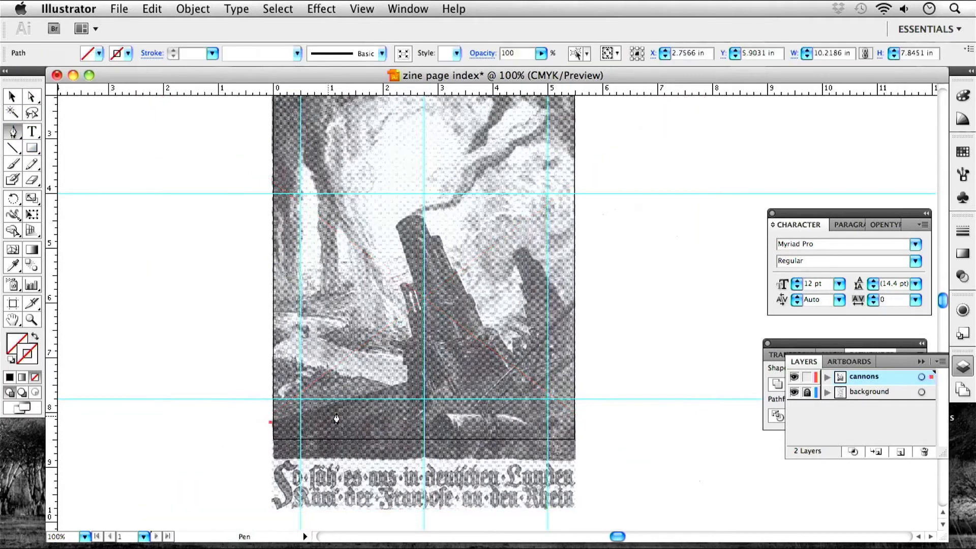
{"action": "left_click", "coordinate": [408, 383], "text": "shift"}
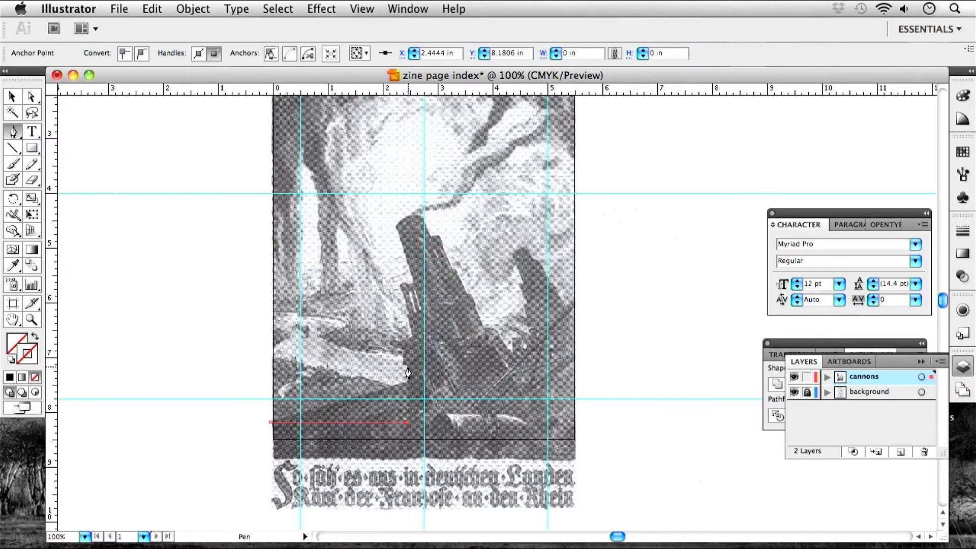
{"action": "key", "text": "super+z"}
{"action": "left_click", "coordinate": [407, 379]}
{"action": "left_click", "coordinate": [404, 366]}
{"action": "left_click", "coordinate": [404, 341]}
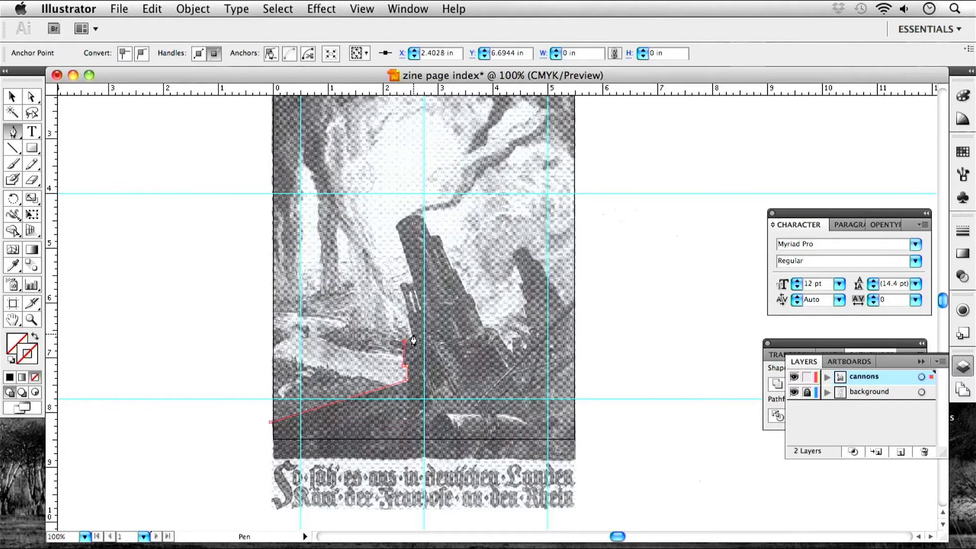
{"action": "left_click", "coordinate": [410, 336]}
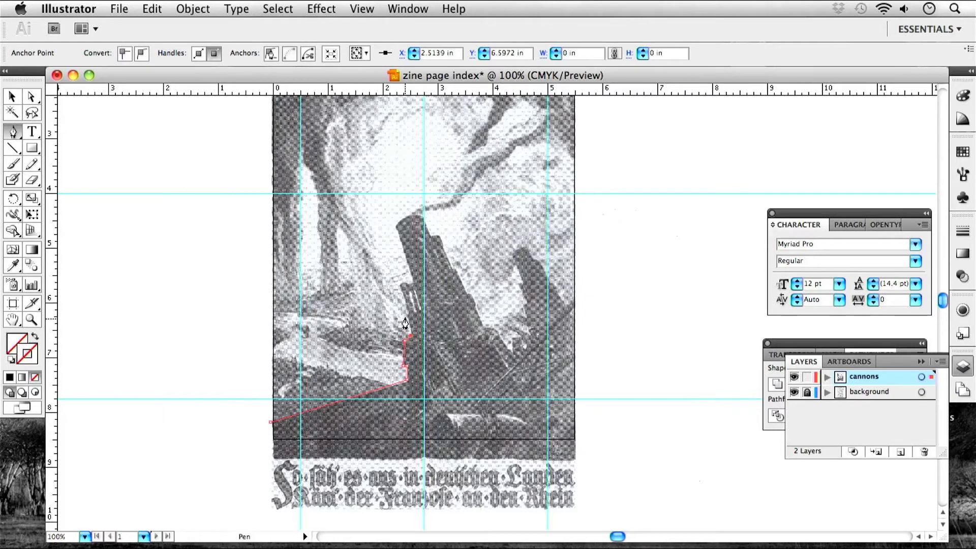
{"action": "left_click", "coordinate": [401, 282]}
{"action": "left_click", "coordinate": [406, 284]}
{"action": "left_click", "coordinate": [412, 282]}
{"action": "left_click", "coordinate": [396, 228]}
{"action": "left_click", "coordinate": [411, 214]}
{"action": "left_click", "coordinate": [424, 215]}
{"action": "left_click", "coordinate": [432, 235]}
{"action": "left_click", "coordinate": [440, 235]}
{"action": "left_click", "coordinate": [457, 268]}
{"action": "left_click", "coordinate": [470, 293]}
{"action": "left_click", "coordinate": [477, 308]}
{"action": "left_click", "coordinate": [486, 329]}
{"action": "left_click", "coordinate": [493, 329]}
{"action": "left_click", "coordinate": [501, 337]}
{"action": "left_click", "coordinate": [511, 349]}
{"action": "left_click", "coordinate": [524, 348]}
{"action": "left_click", "coordinate": [530, 331]}
{"action": "left_click", "coordinate": [523, 303]}
{"action": "left_click", "coordinate": [521, 283]}
{"action": "left_click", "coordinate": [510, 254]}
{"action": "left_click", "coordinate": [524, 247]}
{"action": "left_click", "coordinate": [534, 259]}
{"action": "left_click", "coordinate": [557, 295]}
{"action": "left_click", "coordinate": [566, 304]}
{"action": "left_click", "coordinate": [576, 297]}
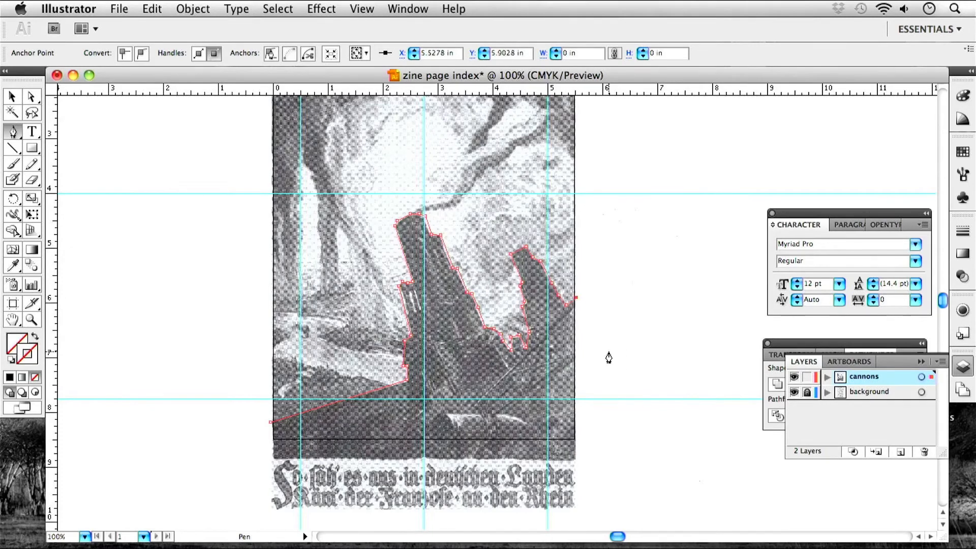
Close the cannon outline by running the path down the page's right edge and back along its bottom edge
{"action": "left_click", "coordinate": [575, 439]}
{"action": "left_click", "coordinate": [271, 440]}
{"action": "left_click", "coordinate": [270, 421]}
{"action": "key", "text": "plus"}
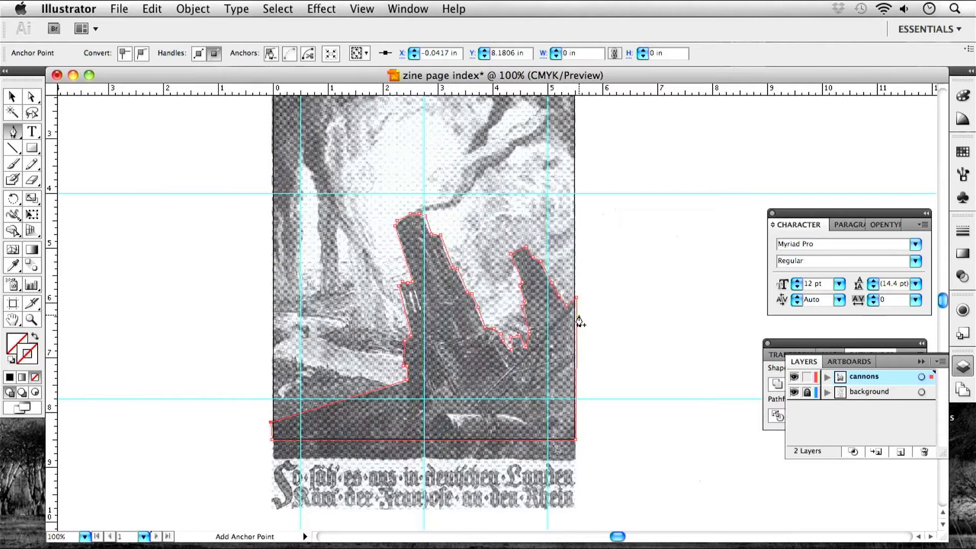
Fill the closed cannon outline with solid black (K 100)
{"action": "left_click", "coordinate": [13, 97]}
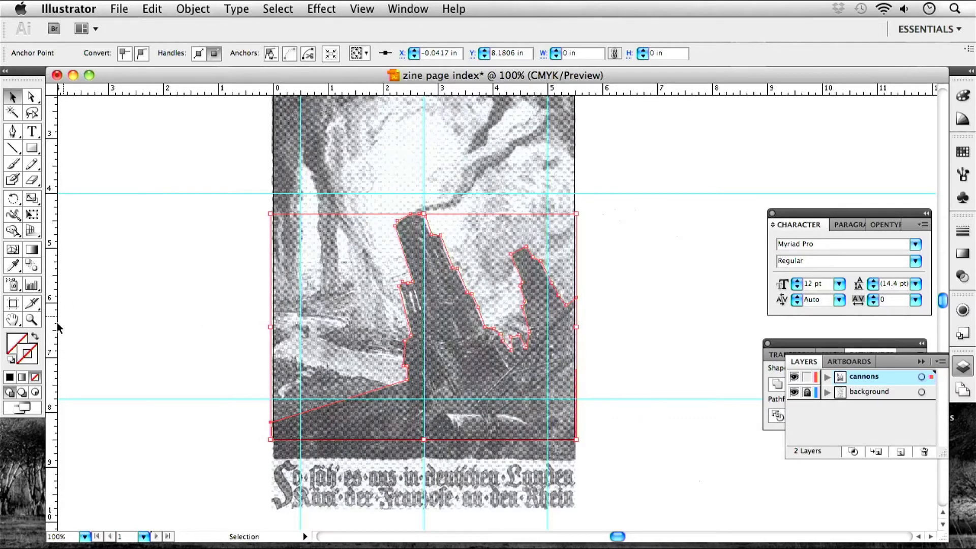
{"action": "left_click", "coordinate": [14, 350]}
{"action": "left_click", "coordinate": [9, 378]}
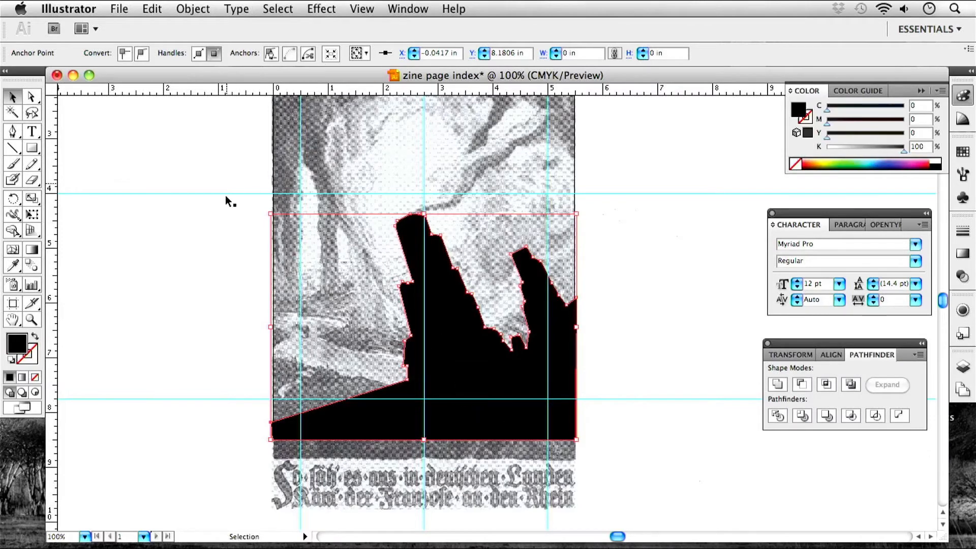
Mask the placed scan with the black cannon outline by making a clipping mask from both
{"action": "left_click", "coordinate": [361, 331], "text": "shift"}
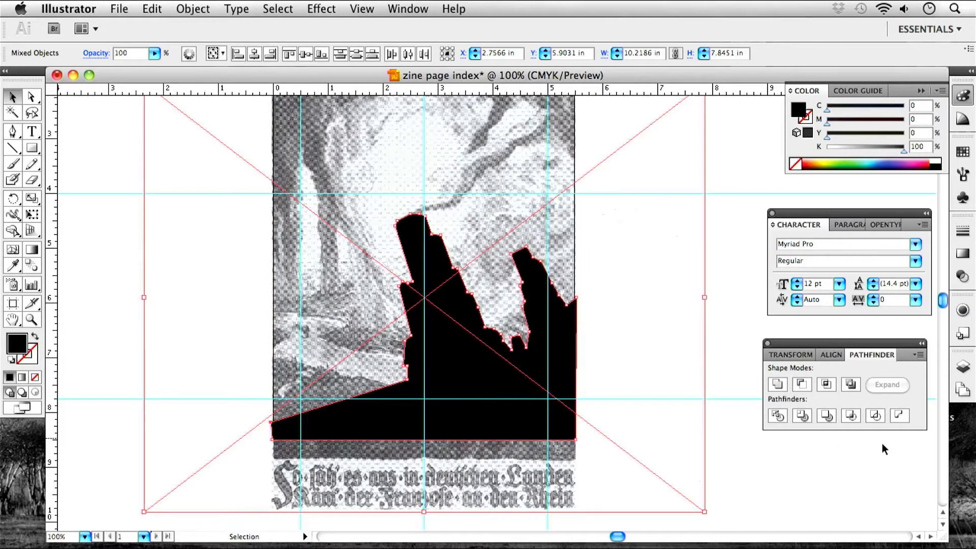
{"action": "right_click", "coordinate": [485, 395]}
{"action": "left_click", "coordinate": [538, 476]}
{"action": "left_click", "coordinate": [666, 355]}
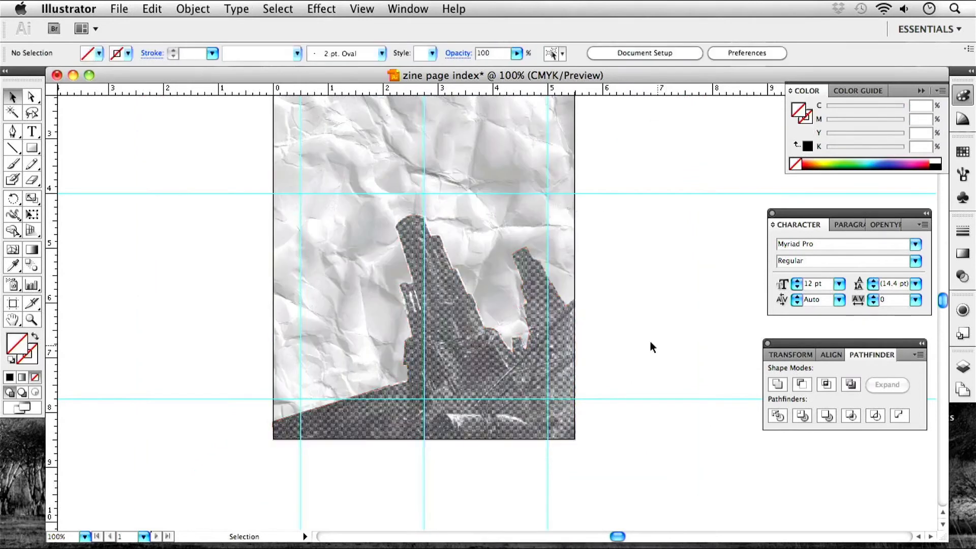
Examine the edges of the clipped cannon silhouette against the crumpled paper at 150% zoom
{"action": "key", "text": "space"}
{"action": "left_click_drag", "start_coordinate": [511, 333], "coordinate": [554, 384]}
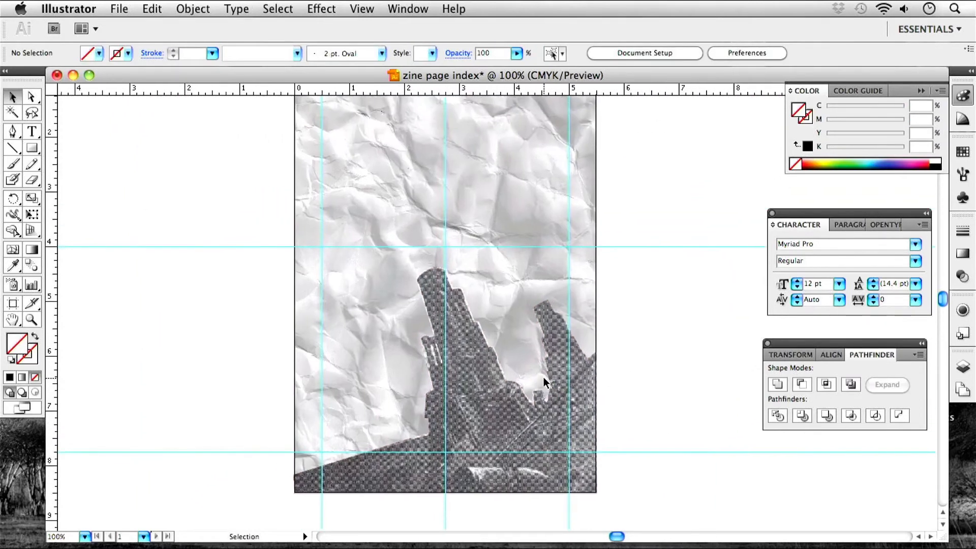
{"action": "key", "text": "super+equal"}
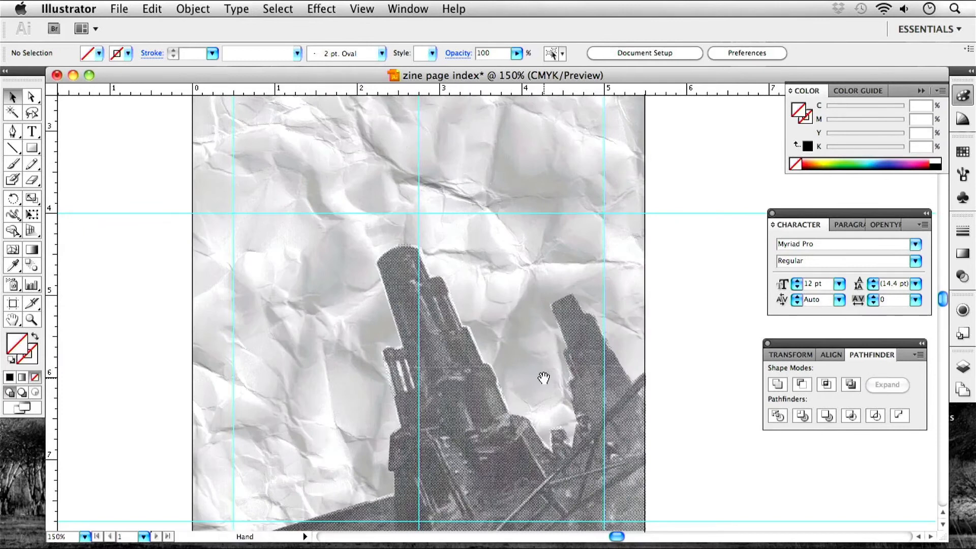
{"action": "key", "text": "space"}
{"action": "left_click_drag", "start_coordinate": [541, 375], "coordinate": [593, 318]}
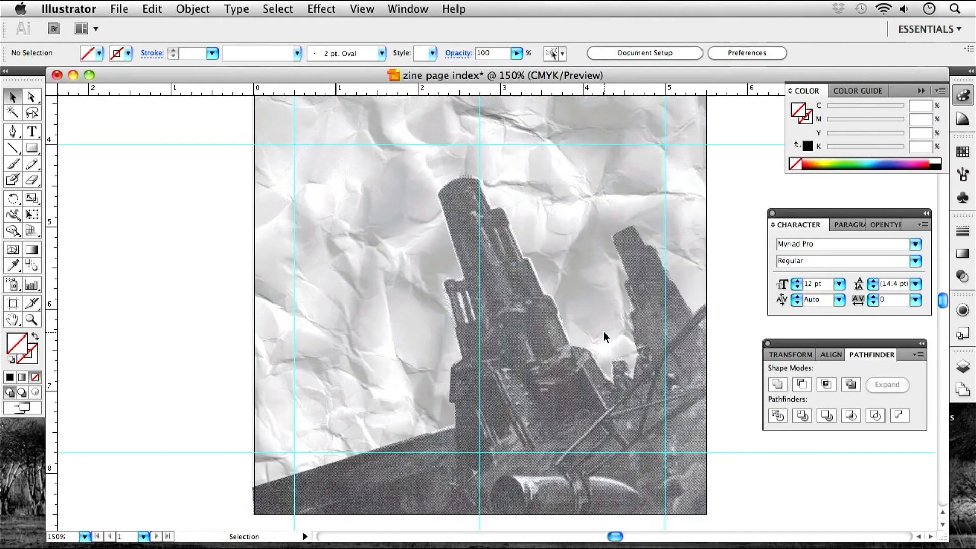
{"action": "key", "text": "space"}
{"action": "left_click_drag", "start_coordinate": [594, 305], "coordinate": [557, 308]}
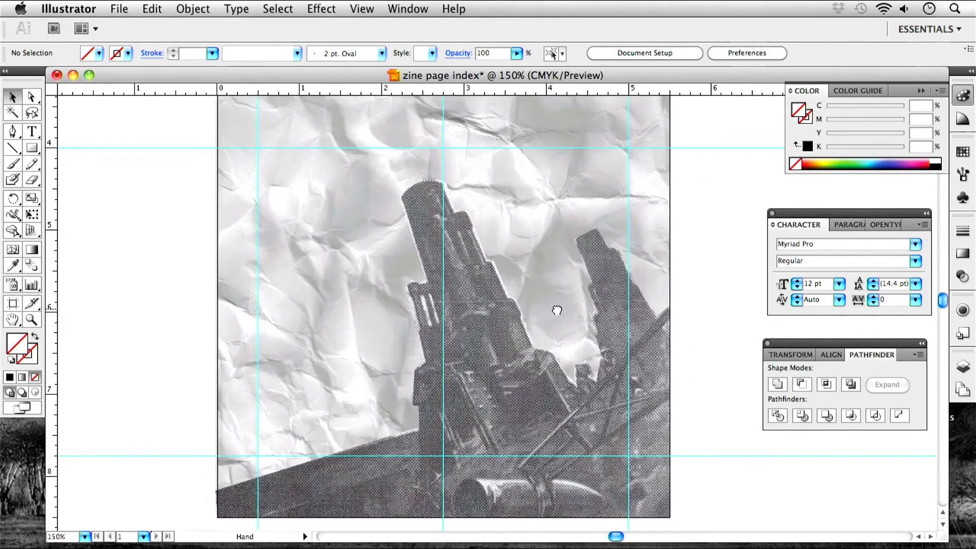
{"action": "scroll", "coordinate": [386, 316], "scroll_direction": "up", "scroll_amount": 10}
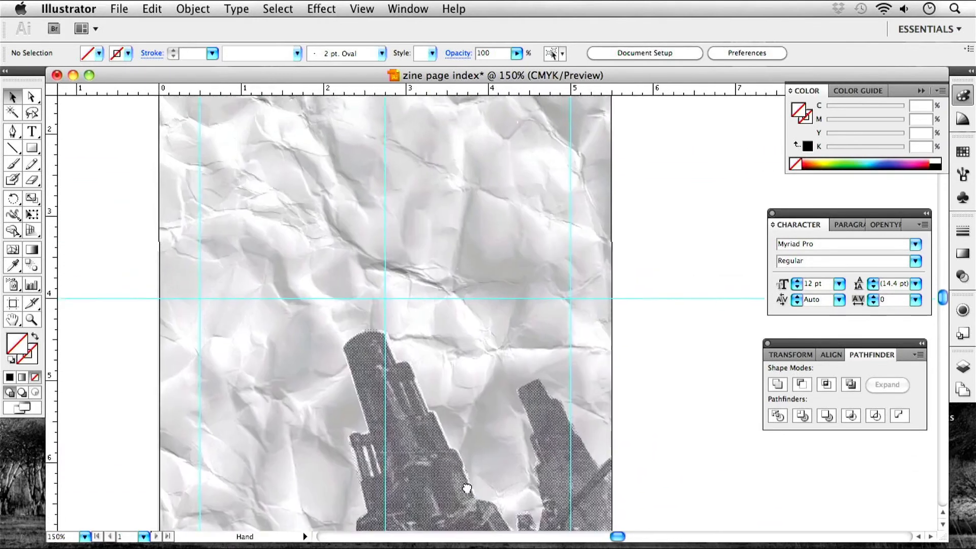
{"action": "scroll", "coordinate": [386, 316], "scroll_direction": "down", "scroll_amount": 12}
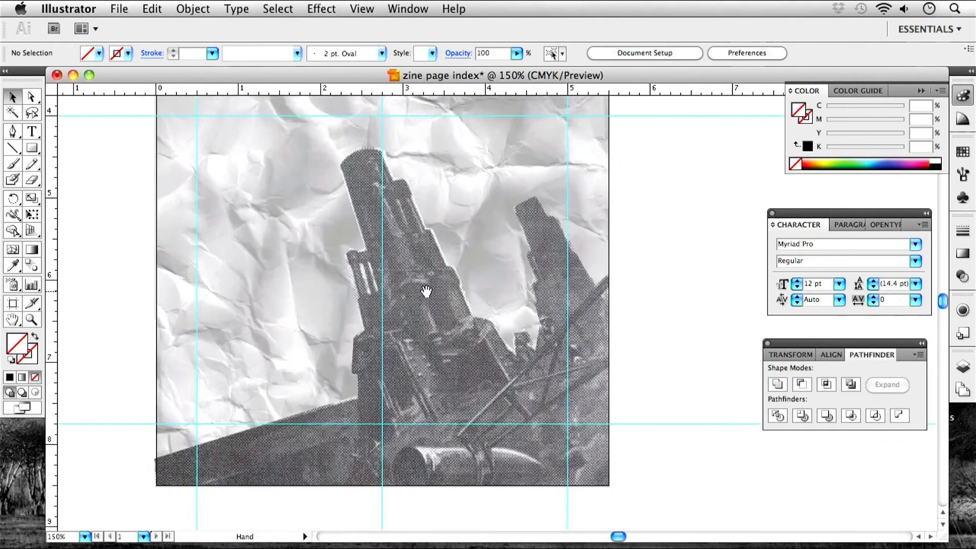
Apply a previewed drop shadow to the clipped cannon group with X and Y offsets of -0.01 in
{"action": "left_click", "coordinate": [431, 328]}
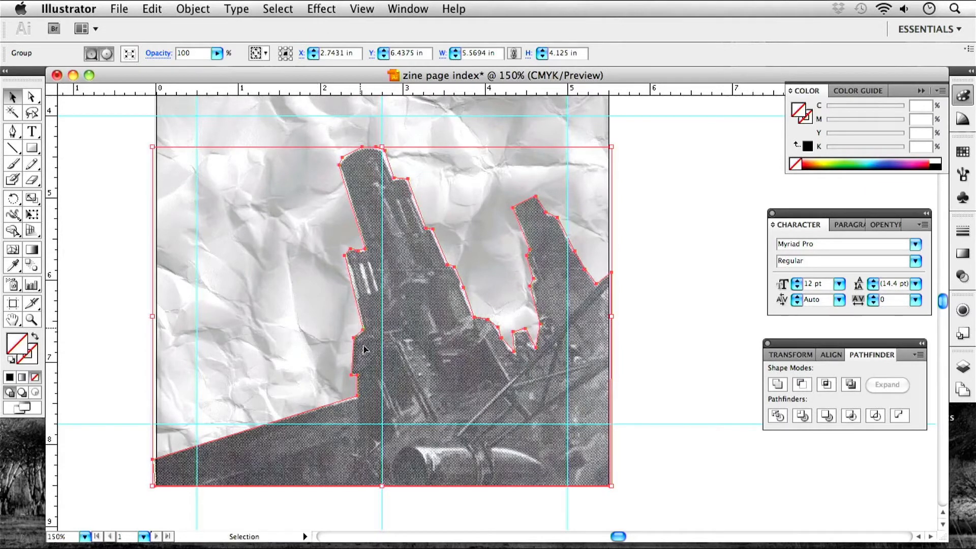
{"action": "left_click", "coordinate": [327, 11]}
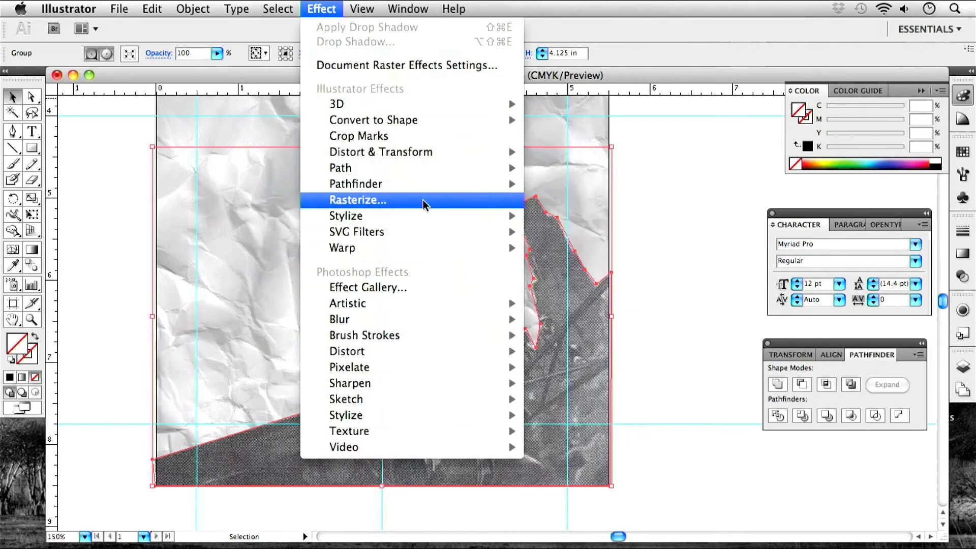
{"action": "mouse_move", "coordinate": [485, 216]}
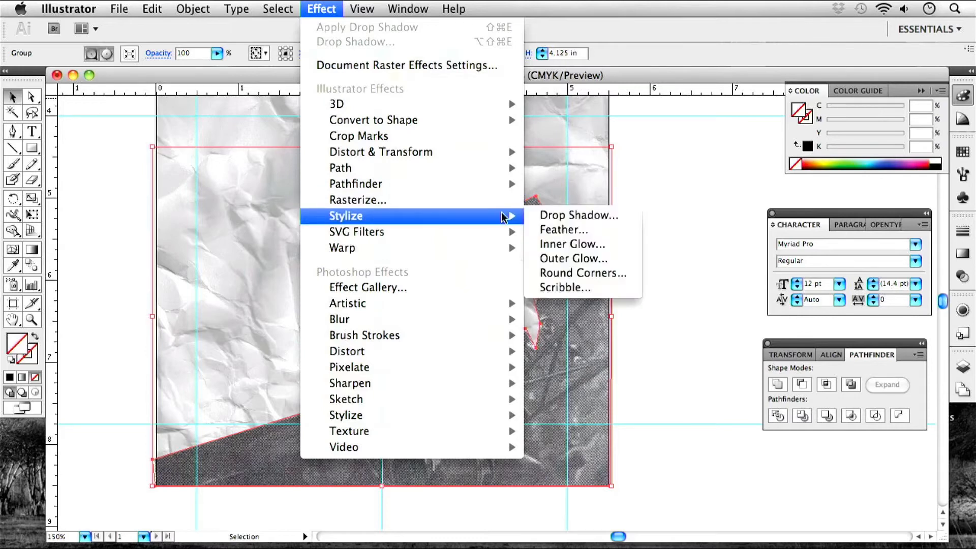
{"action": "left_click", "coordinate": [569, 216]}
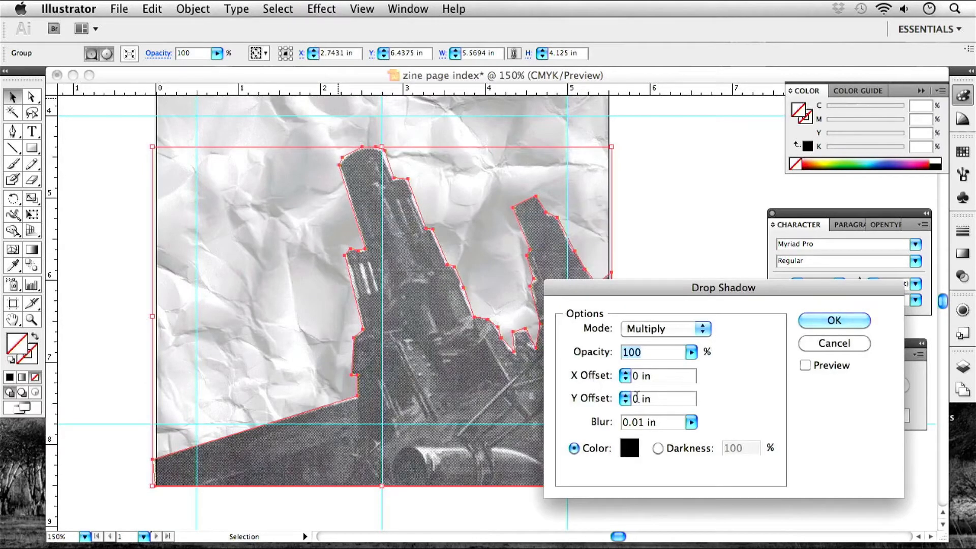
{"action": "left_click_drag", "start_coordinate": [639, 376], "coordinate": [627, 377]}
{"action": "type", "text": "-.01"}
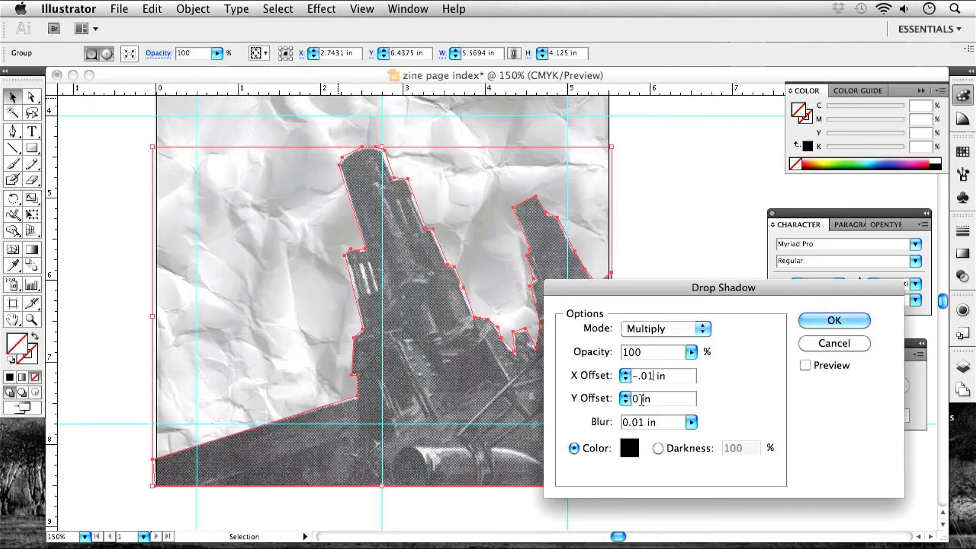
{"action": "key", "text": "Tab"}
{"action": "type", "text": "-.01"}
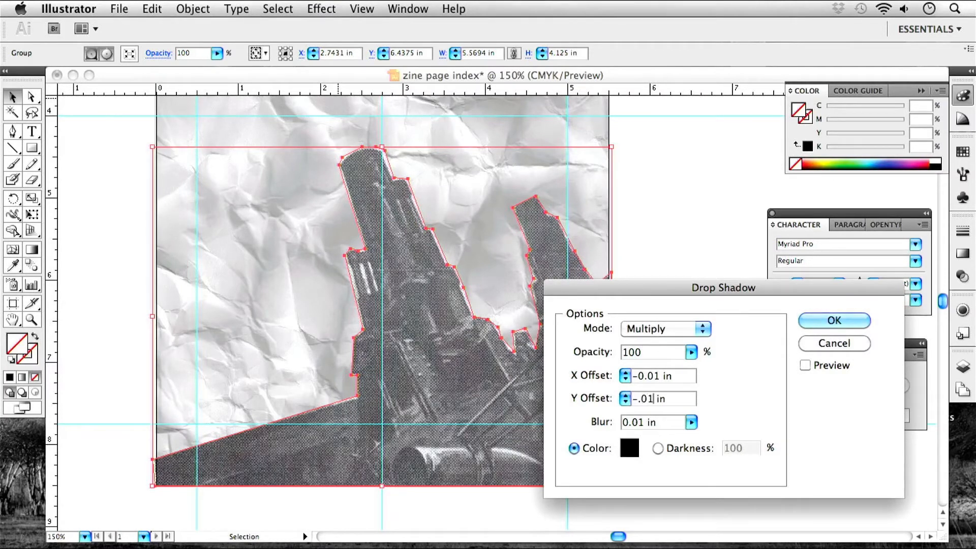
{"action": "left_click", "coordinate": [806, 364]}
{"action": "left_click_drag", "start_coordinate": [661, 287], "coordinate": [736, 290]}
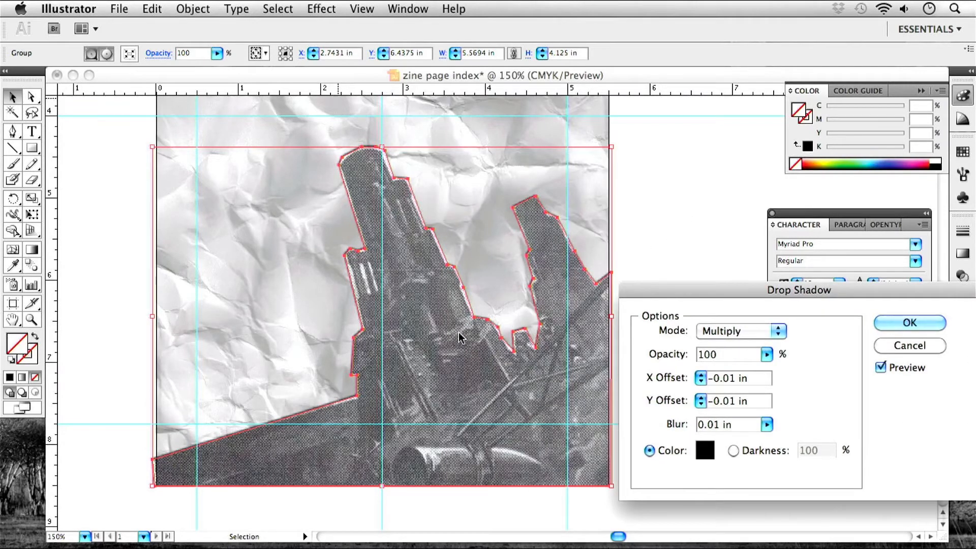
{"action": "left_click", "coordinate": [909, 323]}
{"action": "left_click", "coordinate": [659, 280]}
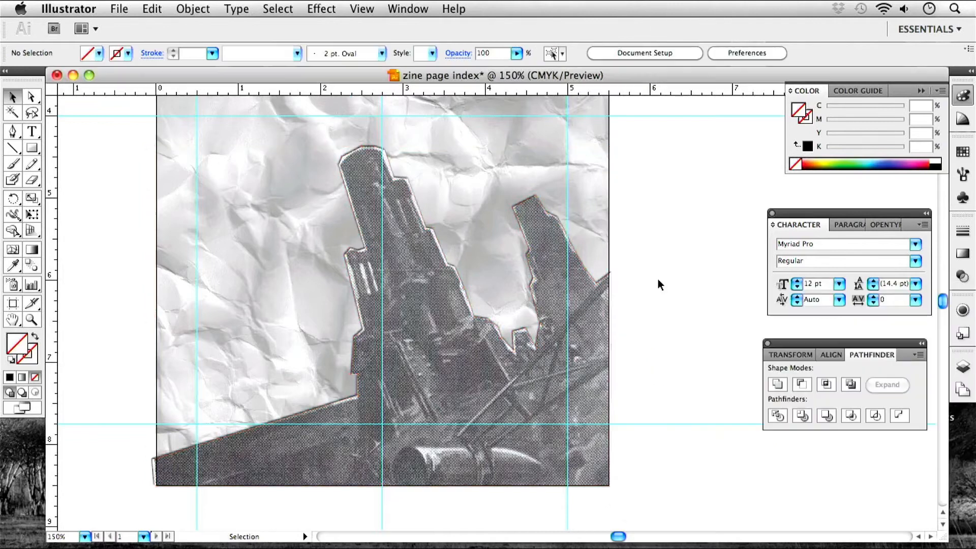
Add the title text "Index:" with the Type tool just above the page's upper-left corner
{"action": "scroll", "coordinate": [416, 391], "scroll_direction": "up", "scroll_amount": 3}
{"action": "scroll", "coordinate": [417, 391], "scroll_direction": "left", "scroll_amount": 4}
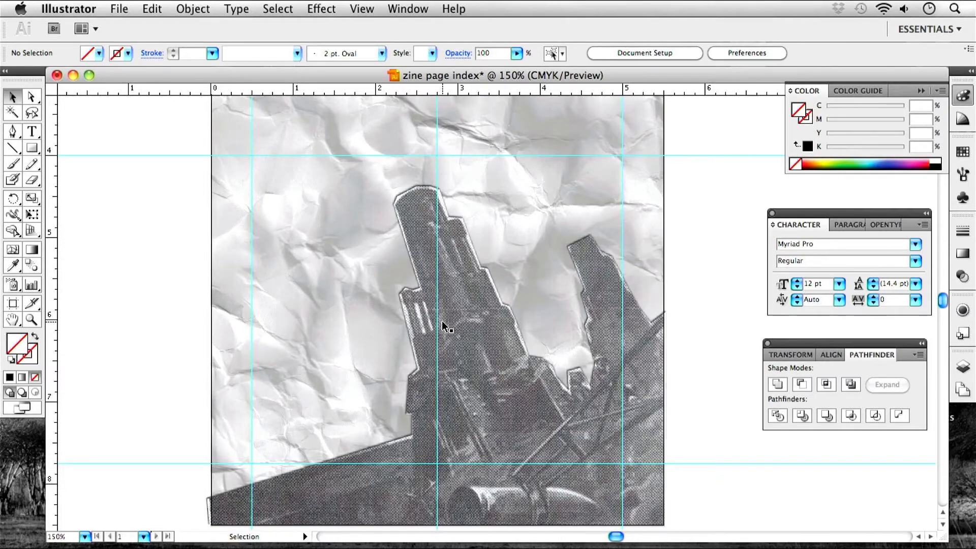
{"action": "key", "text": "super+1"}
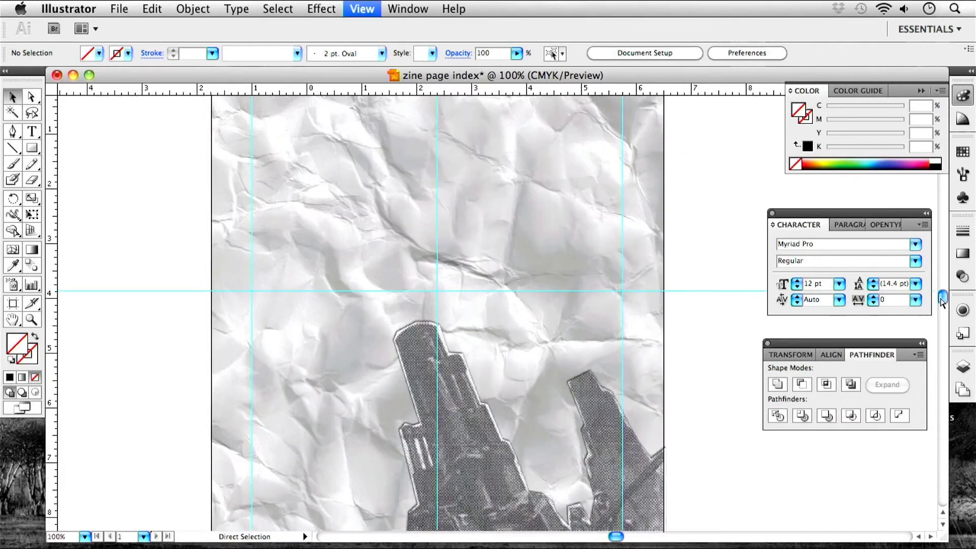
{"action": "key", "text": "super+minus"}
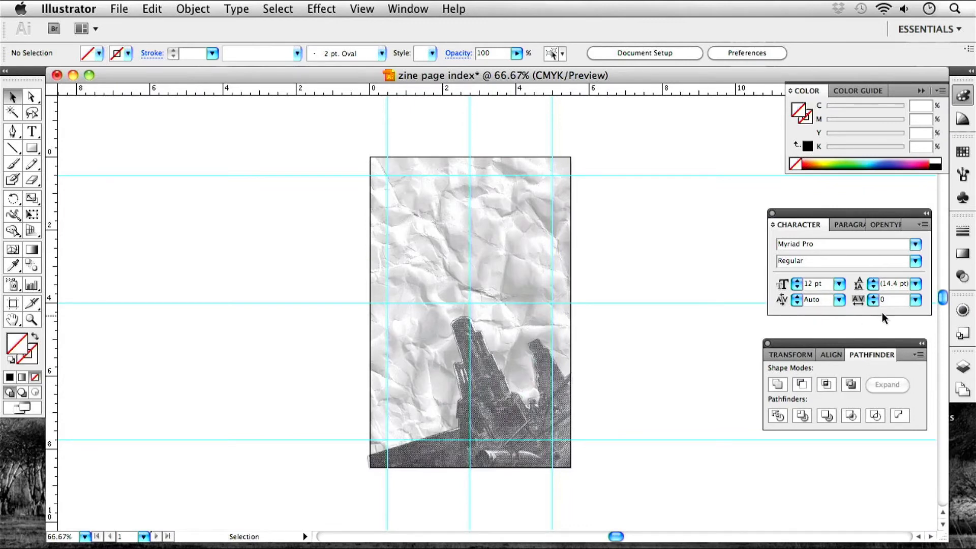
{"action": "scroll", "coordinate": [942, 300], "scroll_direction": "up", "scroll_amount": 2}
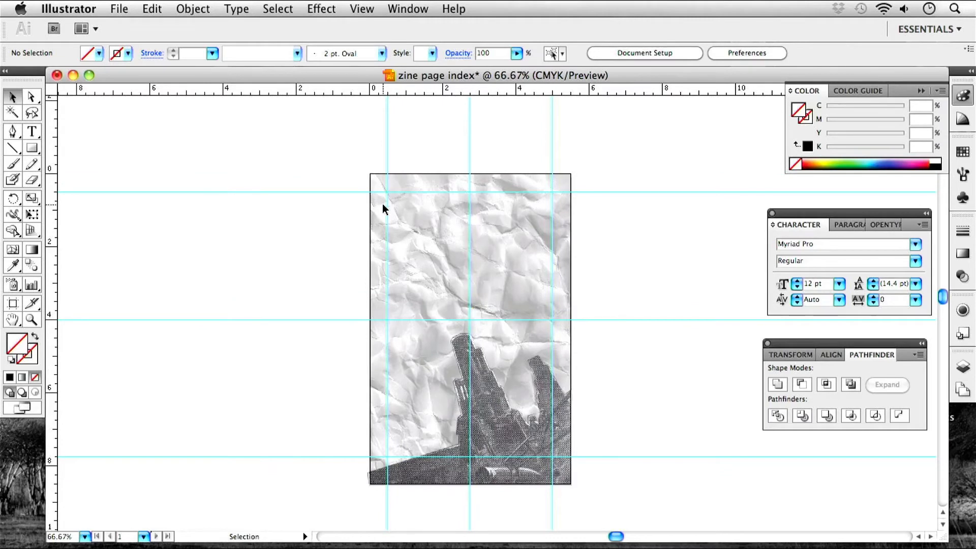
{"action": "left_click", "coordinate": [32, 131]}
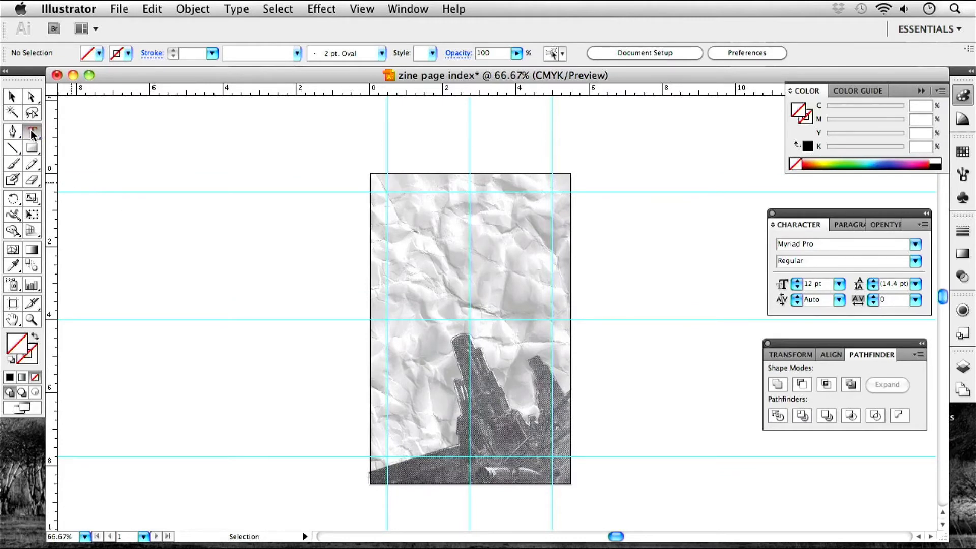
{"action": "left_click", "coordinate": [362, 153]}
{"action": "type", "text": "Index:"}
{"action": "left_click", "coordinate": [13, 97]}
Enlarge the title to 57 pt inside the page's upper-left margin and set its font to Modern No. 20
{"action": "left_click_drag", "start_coordinate": [377, 157], "coordinate": [436, 190]}
{"action": "left_click_drag", "start_coordinate": [412, 177], "coordinate": [442, 212]}
{"action": "left_click", "coordinate": [915, 244]}
{"action": "scroll", "coordinate": [839, 224], "scroll_direction": "up", "scroll_amount": 5}
{"action": "scroll", "coordinate": [823, 285], "scroll_direction": "up", "scroll_amount": 3}
{"action": "left_click", "coordinate": [812, 347]}
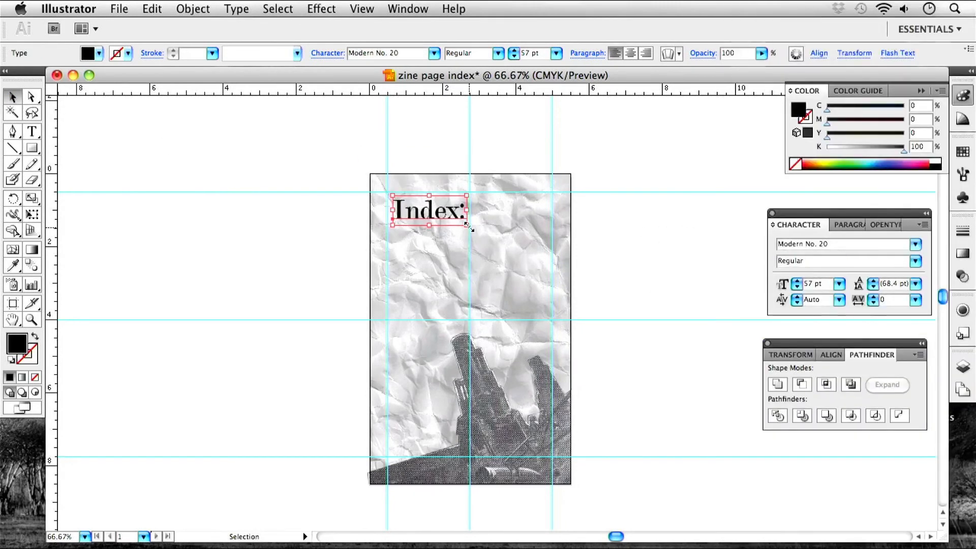
Scale the title to about 62.93 pt so it fits between the upper-left margin guides and the vertical center guide
{"action": "key", "text": "super+shift+a"}
{"action": "scroll", "coordinate": [462, 213], "scroll_direction": "up", "scroll_amount": 2}
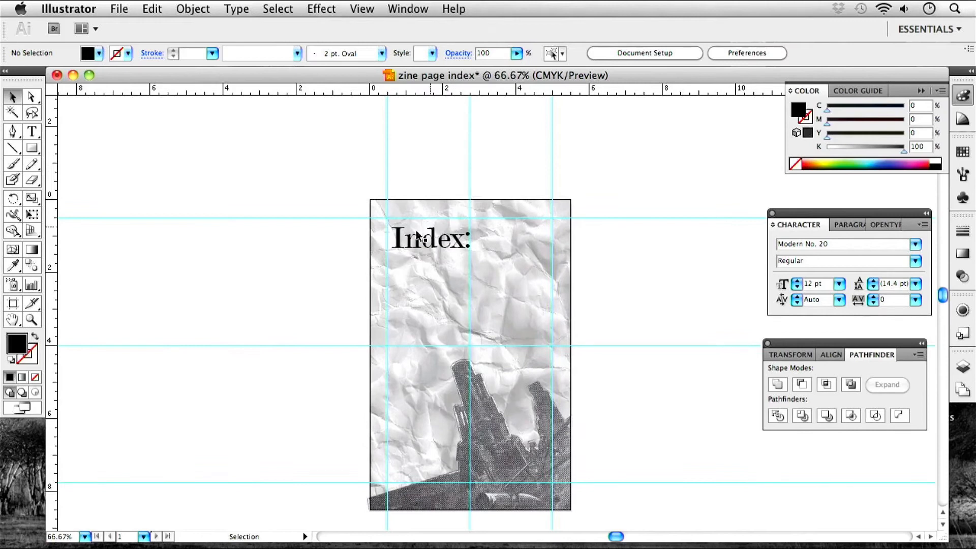
{"action": "left_click_drag", "start_coordinate": [440, 252], "coordinate": [435, 228]}
{"action": "left_click", "coordinate": [382, 432]}
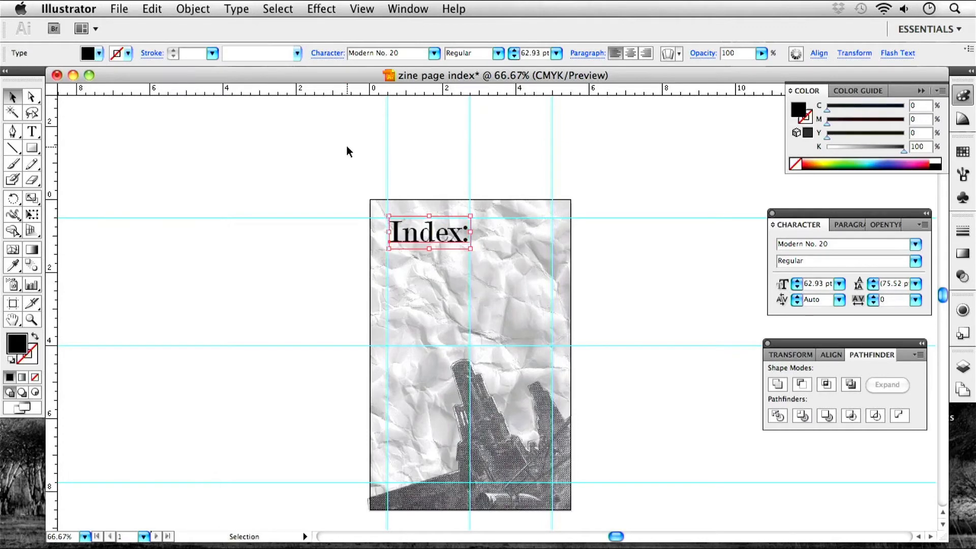
{"action": "left_click", "coordinate": [347, 150]}
Draw a closed, irregular paper-scrap outline around the "Index:" title with the Pen tool, notching its upper edge
{"action": "key", "text": "super+1"}
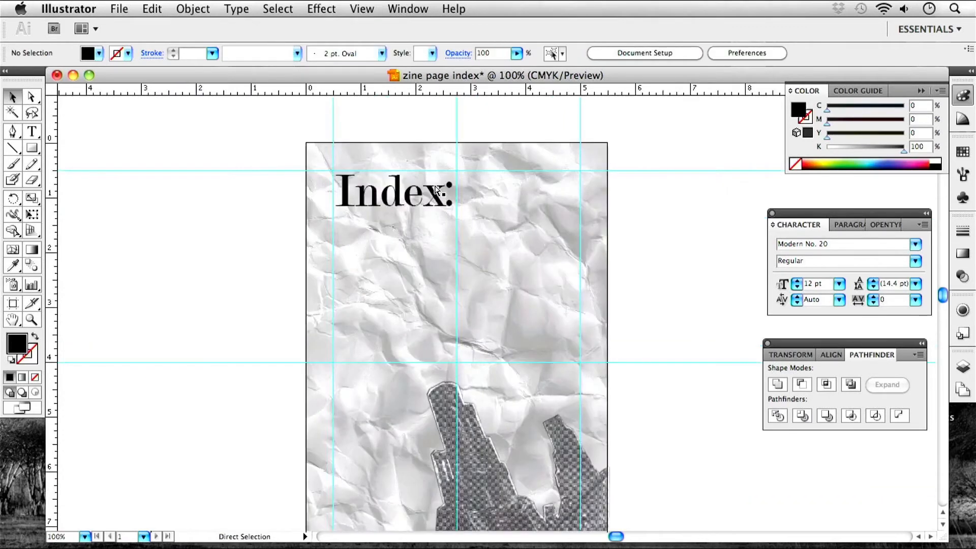
{"action": "key", "text": "super+="}
{"action": "left_click_drag", "start_coordinate": [459, 191], "coordinate": [409, 290]}
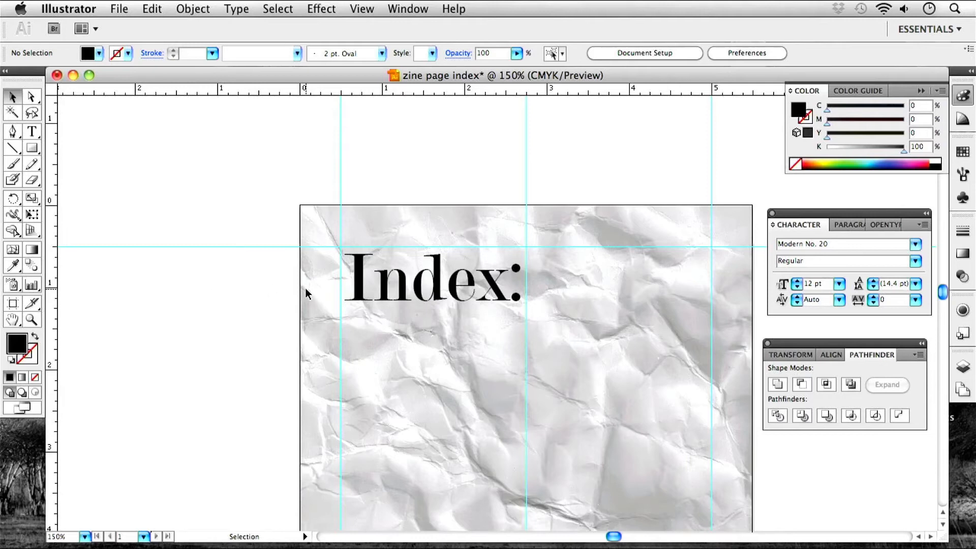
{"action": "left_click", "coordinate": [13, 131]}
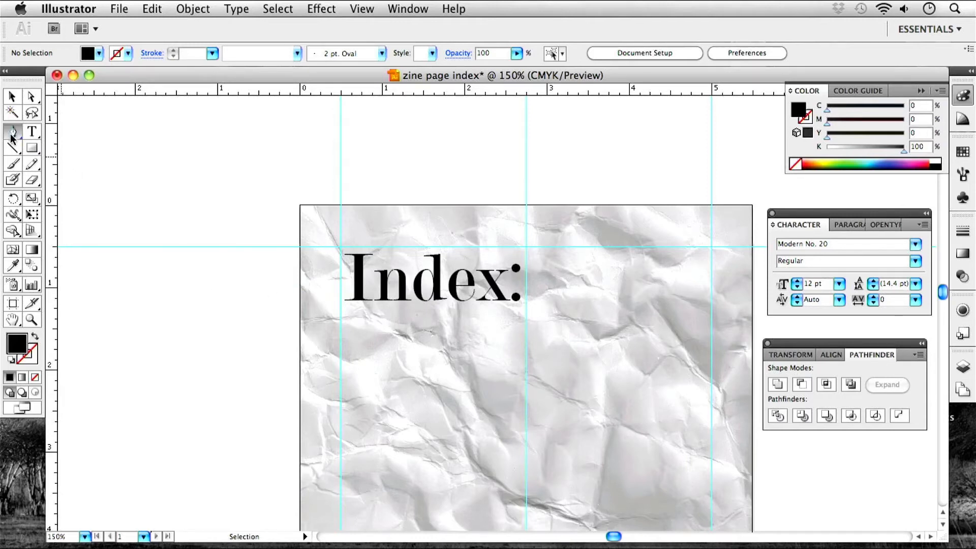
{"action": "left_click", "coordinate": [338, 247]}
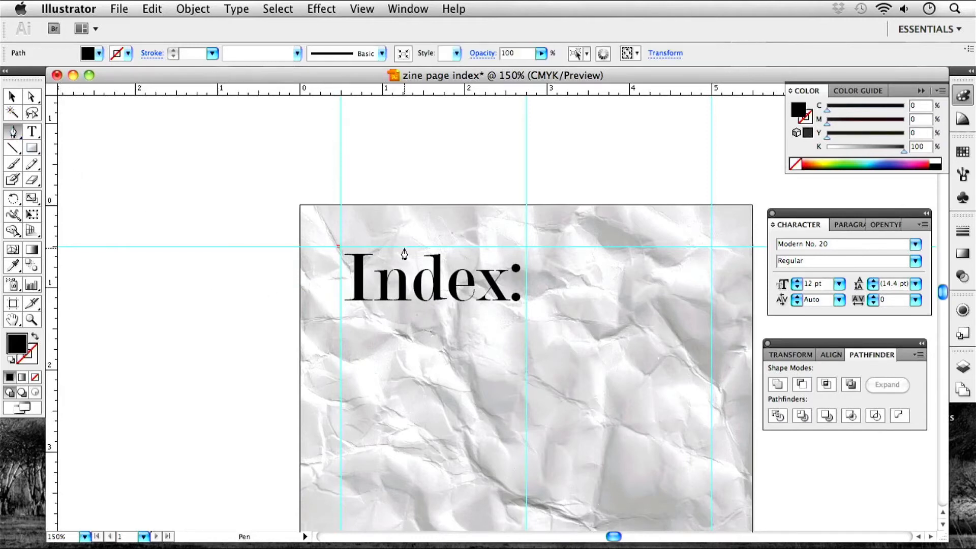
{"action": "left_click", "coordinate": [389, 248]}
{"action": "left_click", "coordinate": [407, 258]}
{"action": "left_click", "coordinate": [423, 246]}
{"action": "left_click", "coordinate": [471, 251]}
{"action": "left_click", "coordinate": [507, 257]}
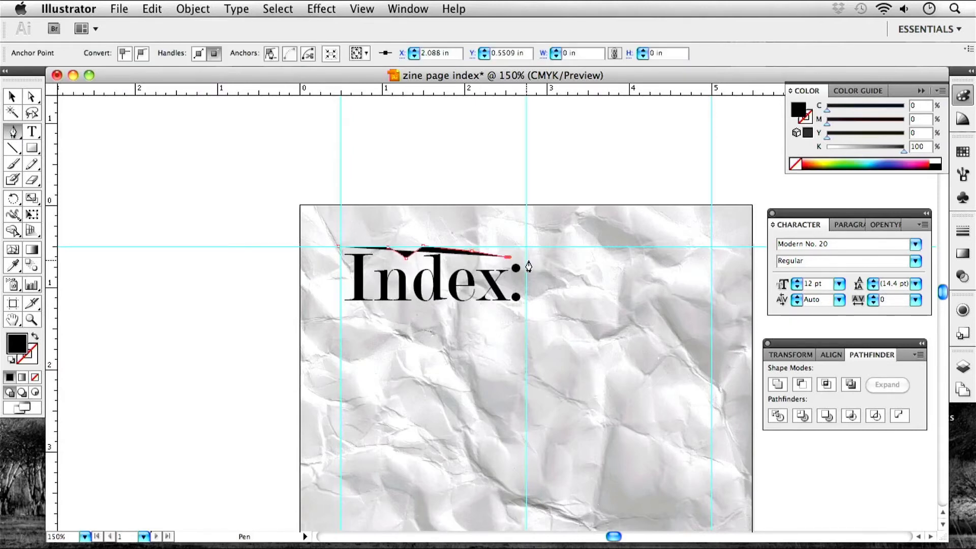
{"action": "left_click", "coordinate": [525, 265]}
{"action": "left_click", "coordinate": [528, 310]}
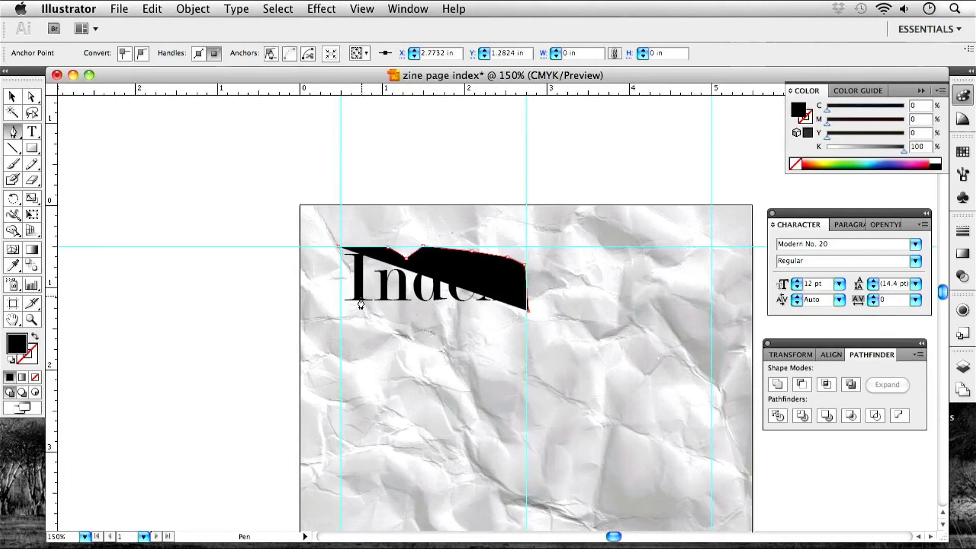
{"action": "left_click", "coordinate": [335, 313]}
{"action": "left_click", "coordinate": [338, 247]}
Fill the paper-scrap shape with white (CMYK 0, 0, 0, 0) and send it backward behind the title
{"action": "double_click", "coordinate": [16, 346]}
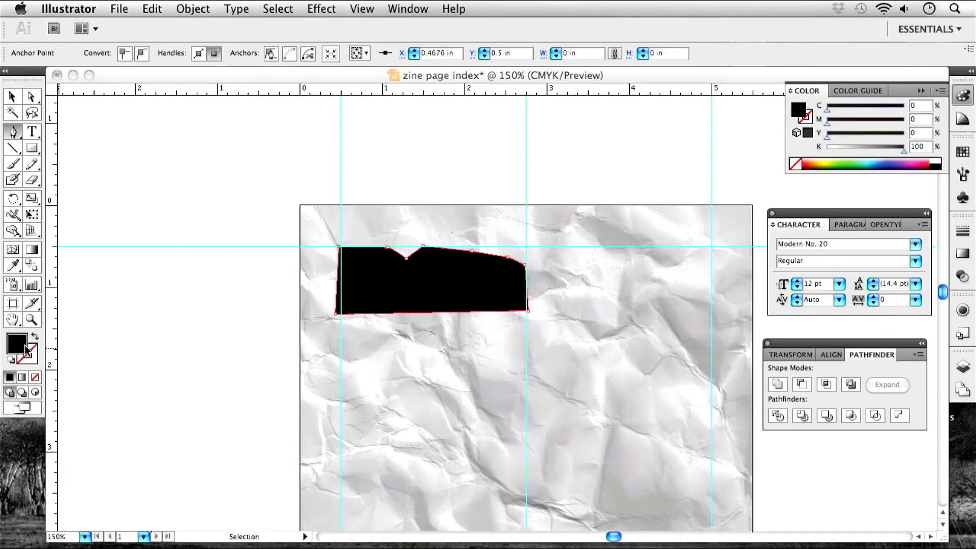
{"action": "left_click_drag", "start_coordinate": [331, 272], "coordinate": [282, 133]}
{"action": "left_click", "coordinate": [660, 140]}
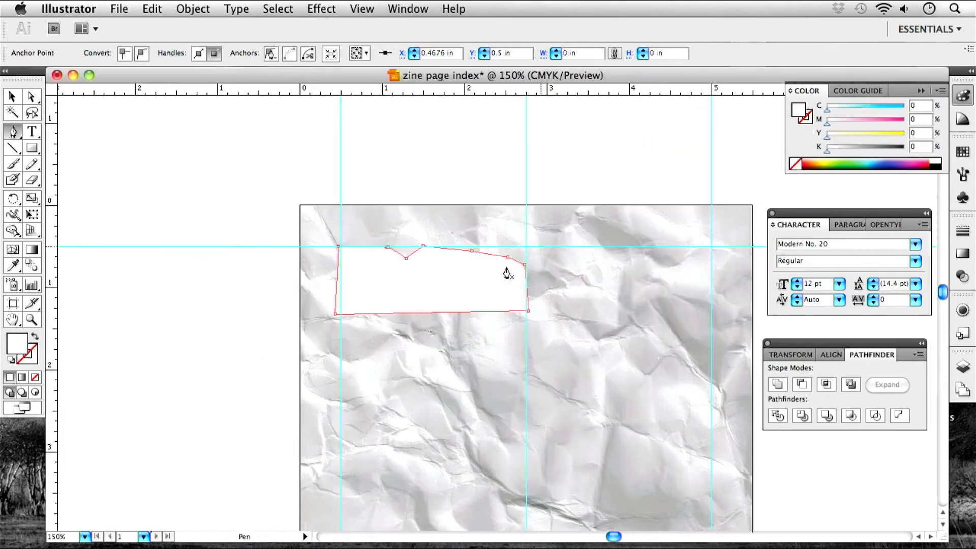
{"action": "key", "text": "super"}
{"action": "key", "text": "super+bracketleft"}
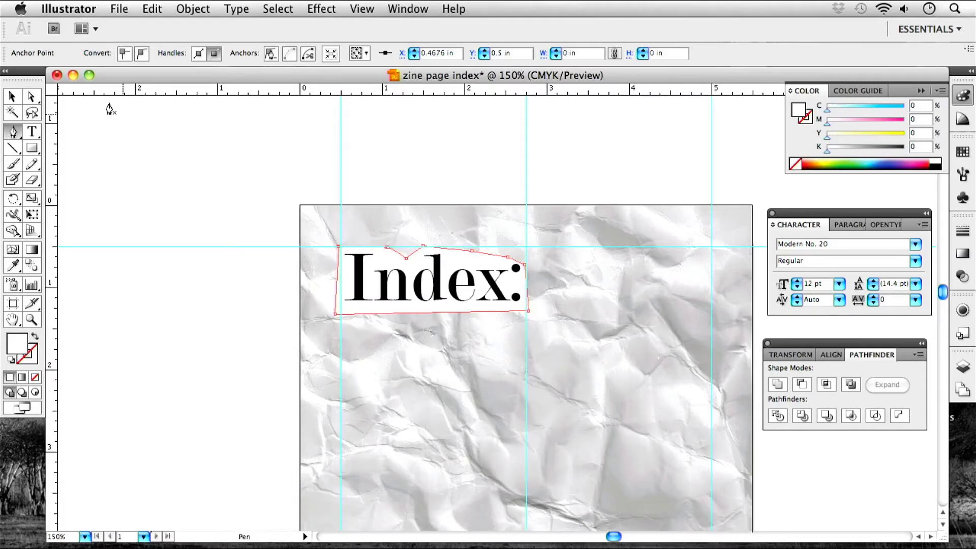
Apply a Multiply drop shadow to the paper scrap with 100% opacity, X and Y offsets of -0.01 in and 0.01 in blur
{"action": "left_click", "coordinate": [13, 99]}
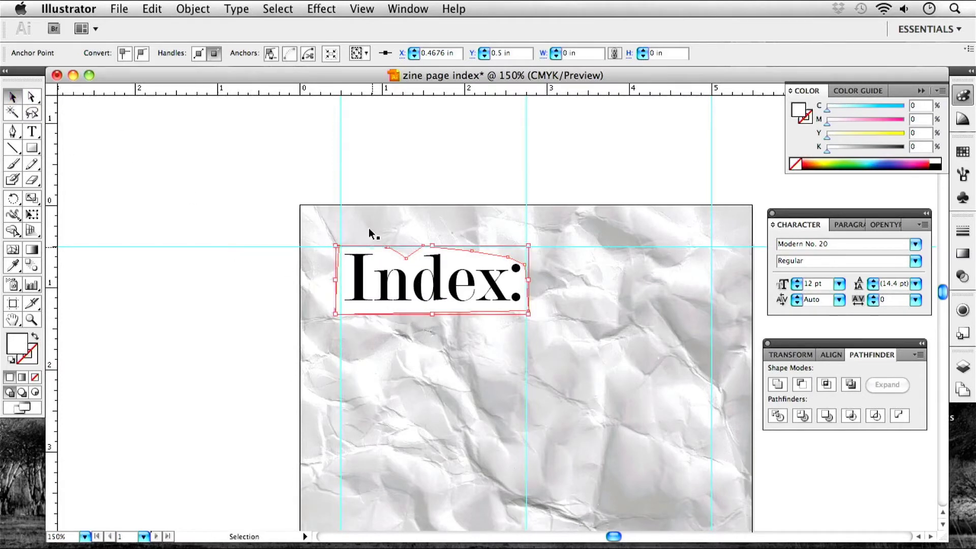
{"action": "left_click", "coordinate": [317, 9]}
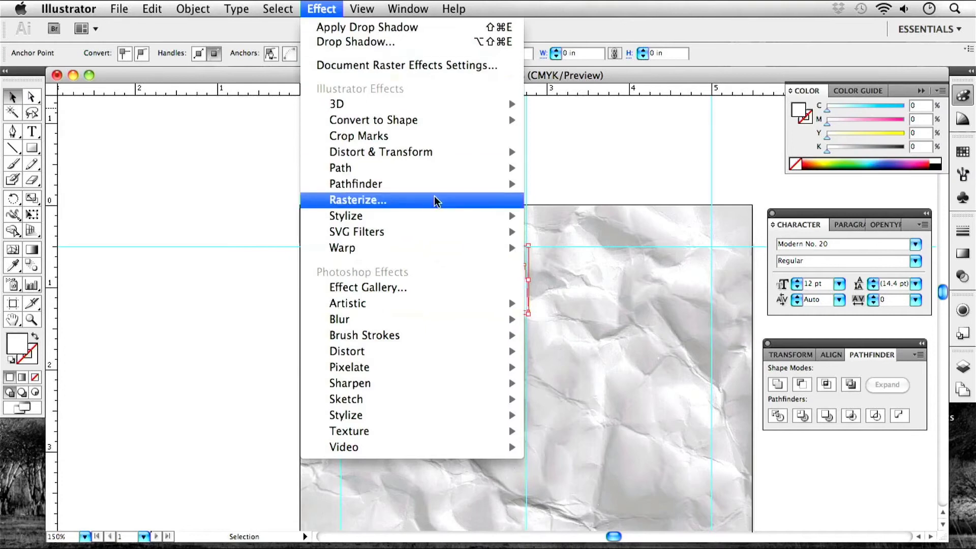
{"action": "mouse_move", "coordinate": [480, 216]}
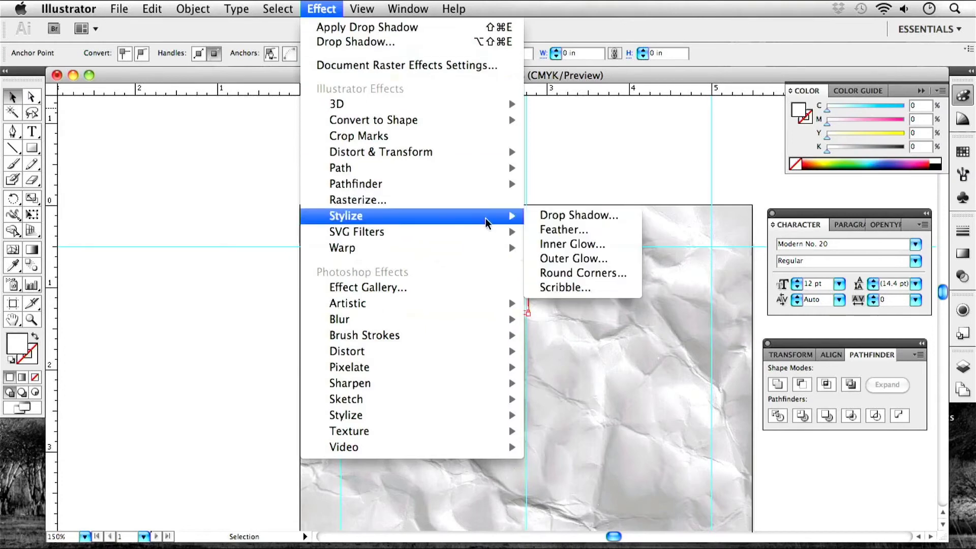
{"action": "left_click", "coordinate": [572, 216]}
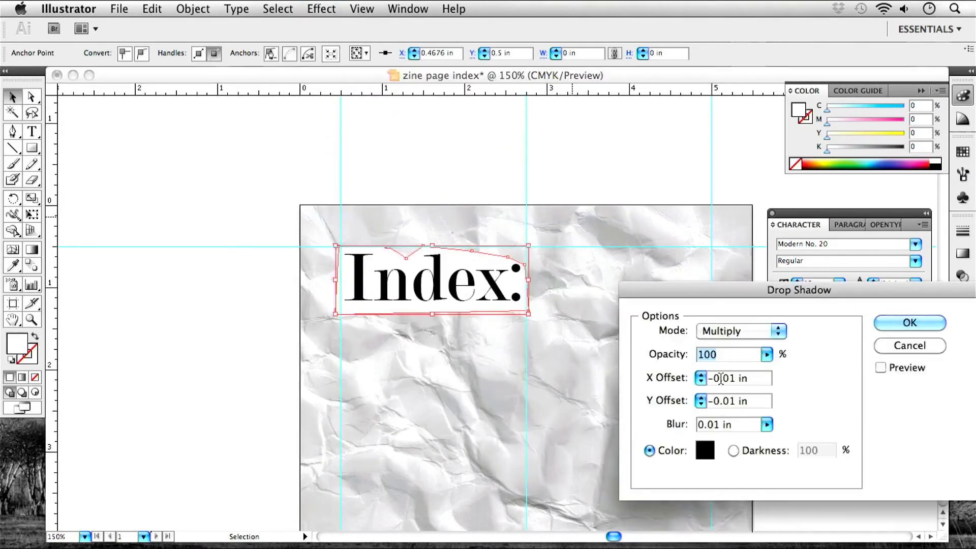
{"action": "left_click", "coordinate": [708, 377]}
{"action": "key", "text": "BackSpace"}
{"action": "left_click", "coordinate": [709, 402]}
{"action": "key", "text": "BackSpace"}
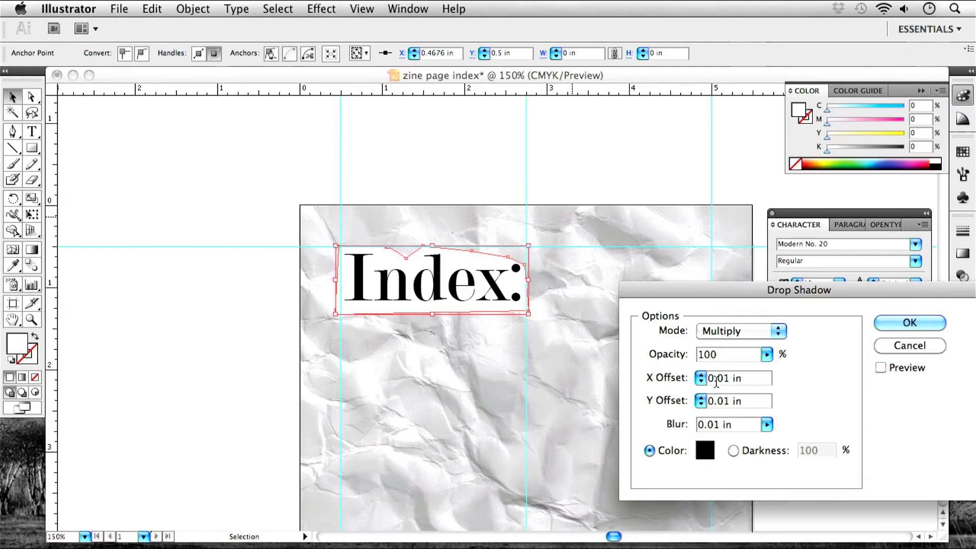
{"action": "type", "text": "-"}
{"action": "left_click", "coordinate": [710, 400]}
{"action": "type", "text": "-"}
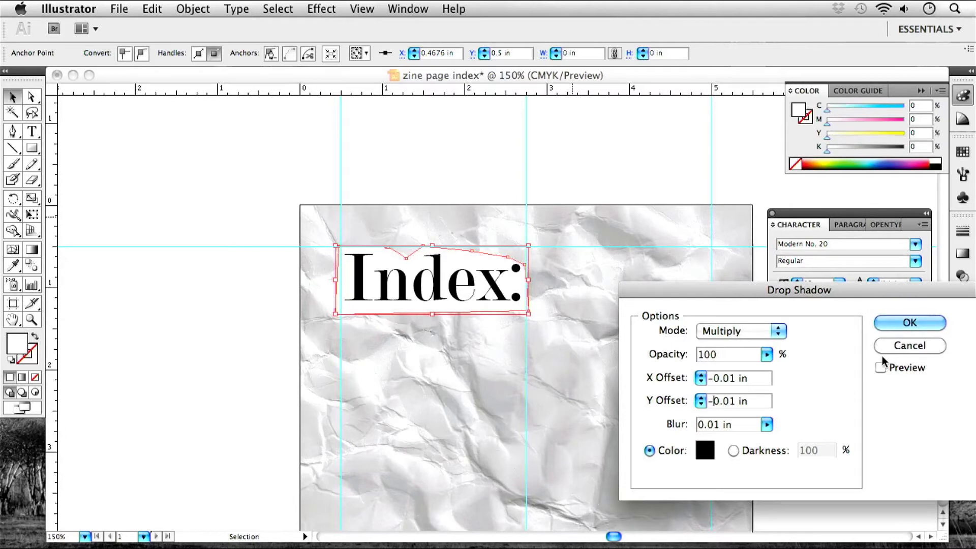
{"action": "left_click", "coordinate": [892, 322]}
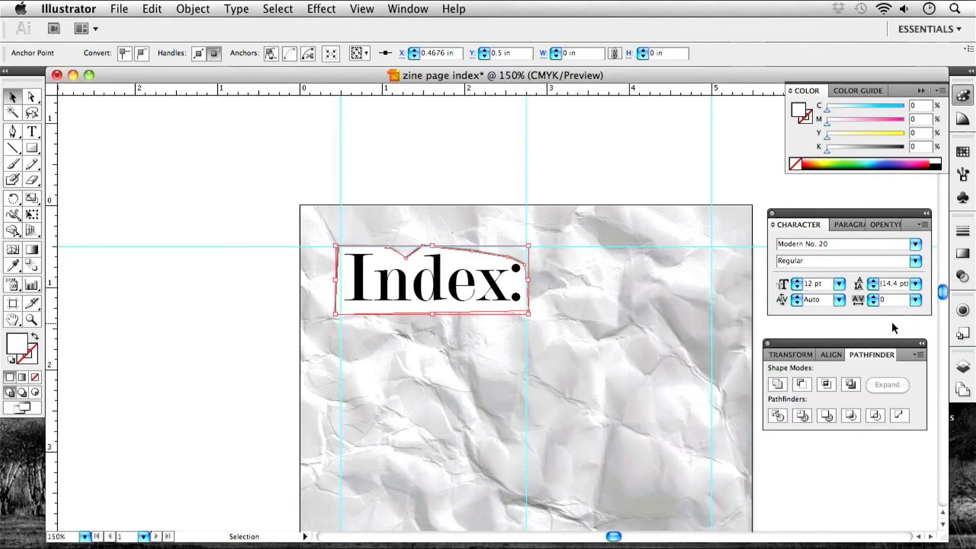
{"action": "left_click", "coordinate": [468, 179]}
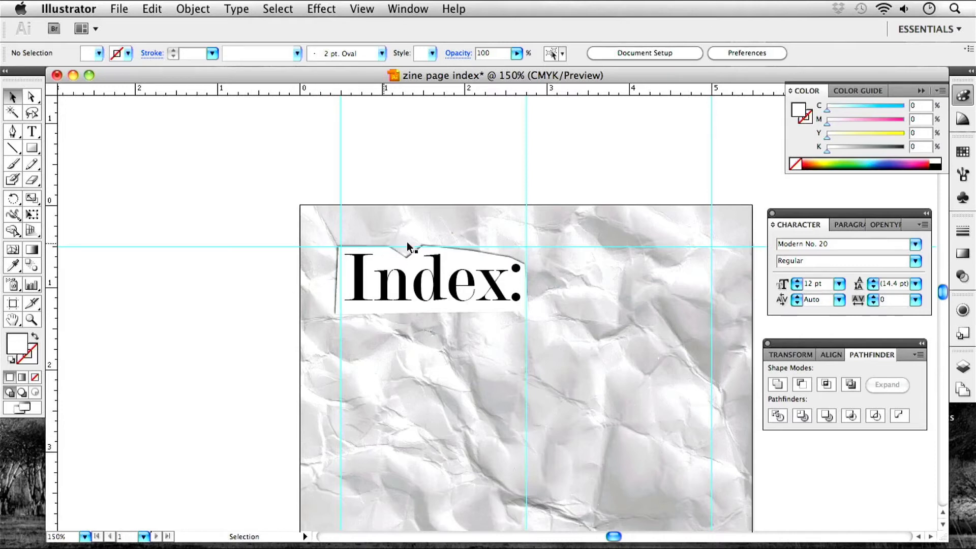
Examine the shadowed title scrap within the whole page layout and up close
{"action": "key", "text": "space"}
{"action": "left_click_drag", "start_coordinate": [573, 427], "coordinate": [468, 265]}
{"action": "key", "text": "super+minus"}
{"action": "key", "text": "super+minus"}
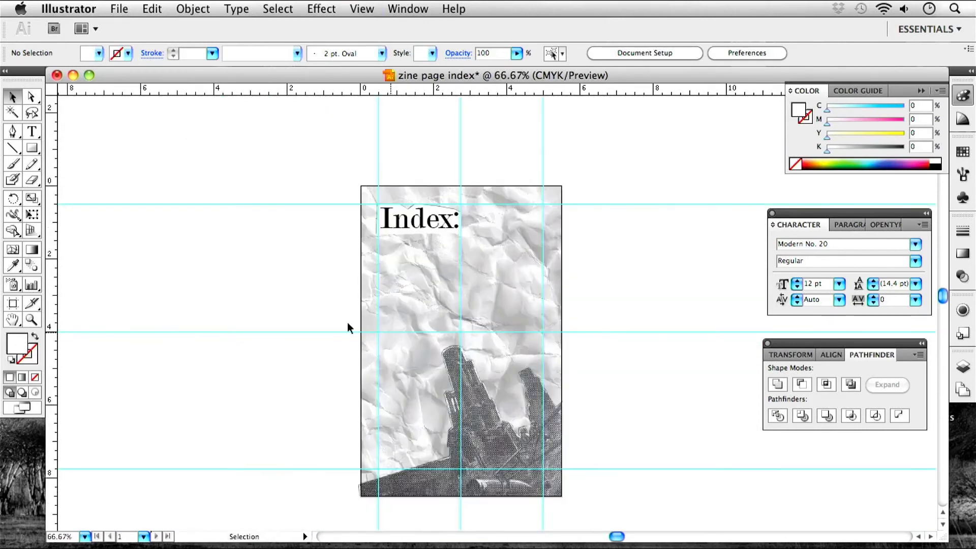
{"action": "key", "text": "space"}
{"action": "left_click_drag", "start_coordinate": [407, 318], "coordinate": [422, 301]}
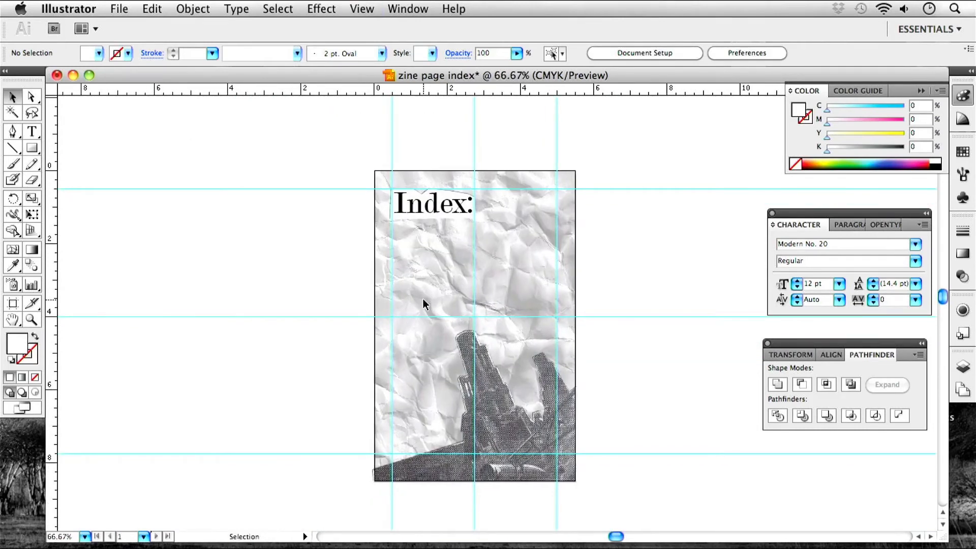
{"action": "key", "text": "super+plus"}
{"action": "key", "text": "super+plus"}
{"action": "key", "text": "space"}
{"action": "left_click_drag", "start_coordinate": [410, 201], "coordinate": [385, 364]}
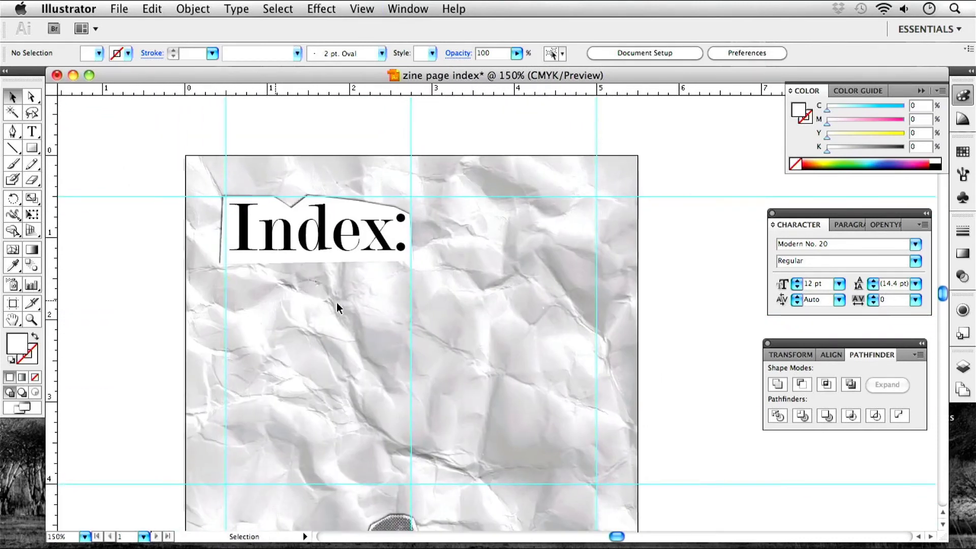
Add a 12 pt text line reading "Line Item 1" on the empty canvas beside the page
{"action": "left_click", "coordinate": [32, 131]}
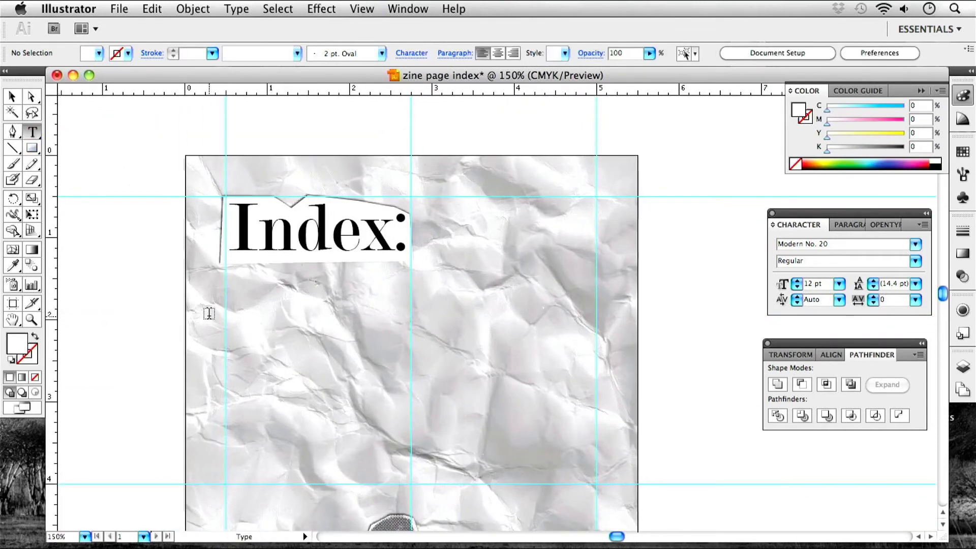
{"action": "key", "text": "space"}
{"action": "left_click_drag", "start_coordinate": [281, 368], "coordinate": [513, 364]}
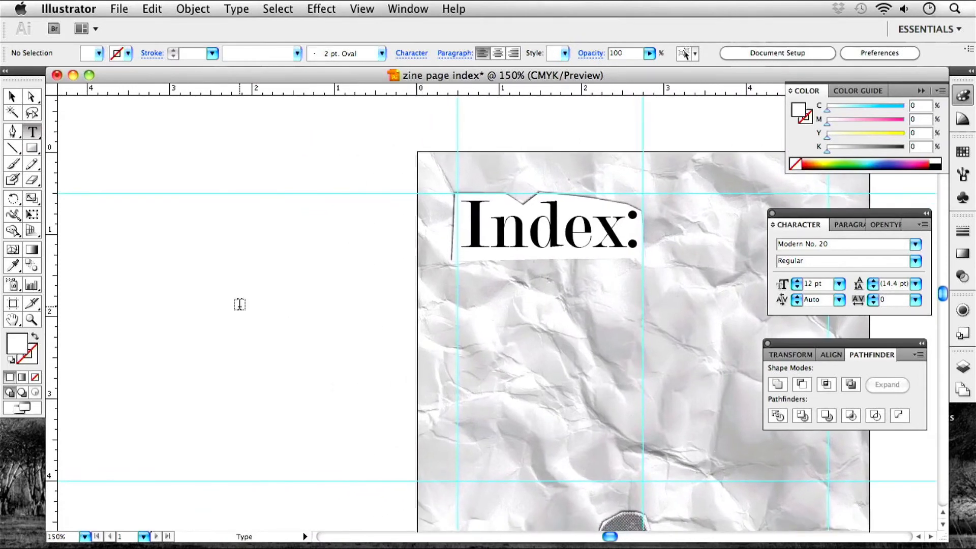
{"action": "left_click", "coordinate": [220, 303]}
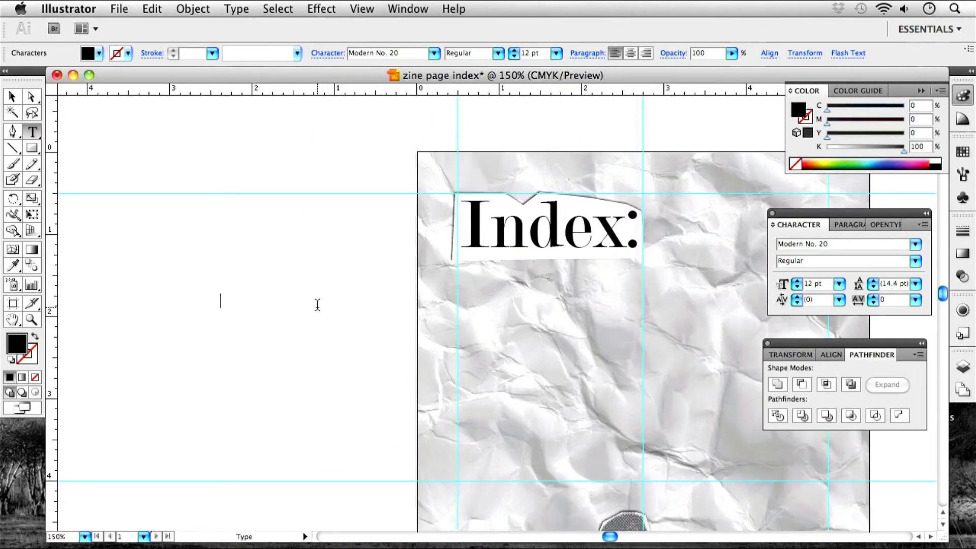
{"action": "type", "text": "Line Item 1"}
{"action": "left_click", "coordinate": [13, 96]}
Extend the "Line Item 1" text with "Page 2" on the same line after a wide gap
{"action": "scroll", "coordinate": [391, 369], "scroll_direction": "right", "scroll_amount": 5}
{"action": "scroll", "coordinate": [391, 369], "scroll_direction": "down", "scroll_amount": 3}
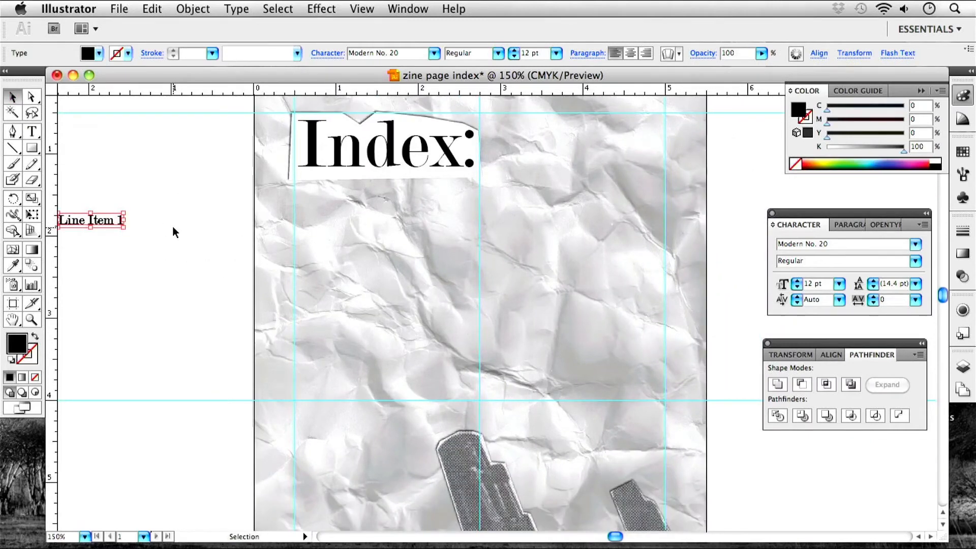
{"action": "key", "text": "space"}
{"action": "left_click_drag", "start_coordinate": [120, 259], "coordinate": [218, 304]}
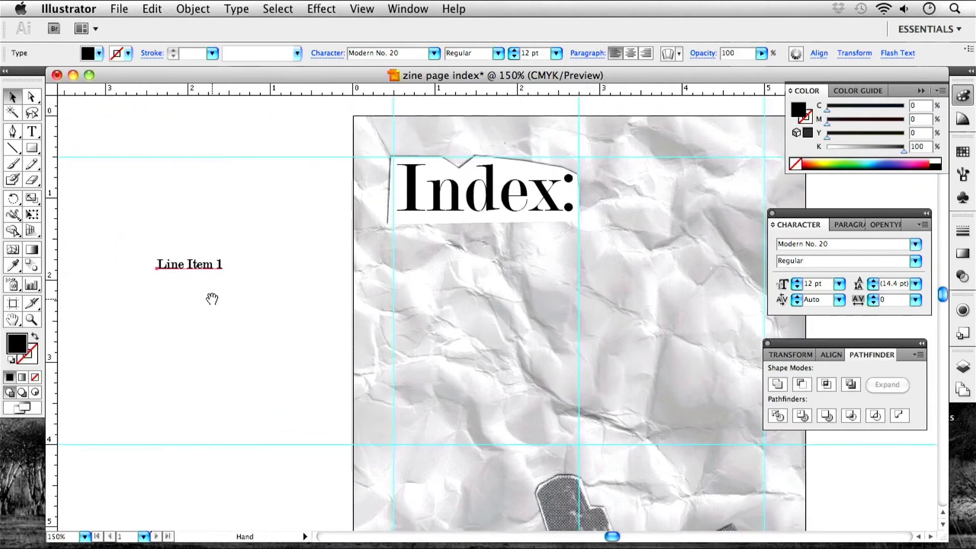
{"action": "double_click", "coordinate": [221, 265]}
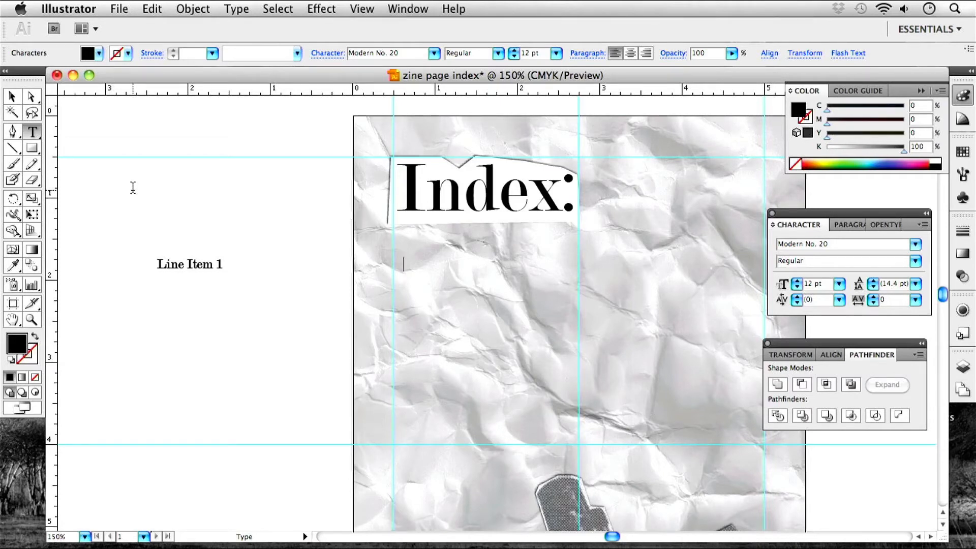
{"action": "type", "text": "age 2"}
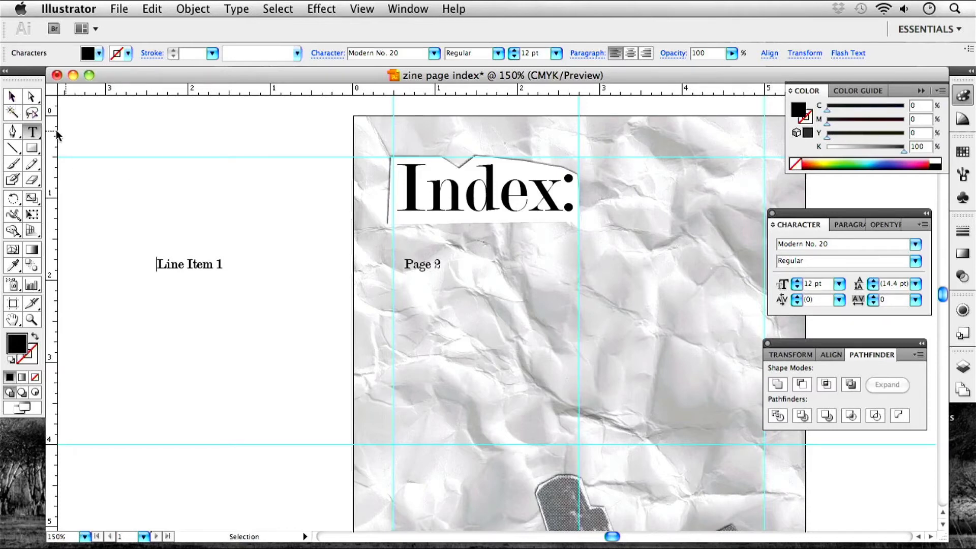
Duplicate the whole "Line Item 1" / "Page 2" line beneath itself until the list has ten entries, undoing any misplaced paste
{"action": "key", "text": "super+a"}
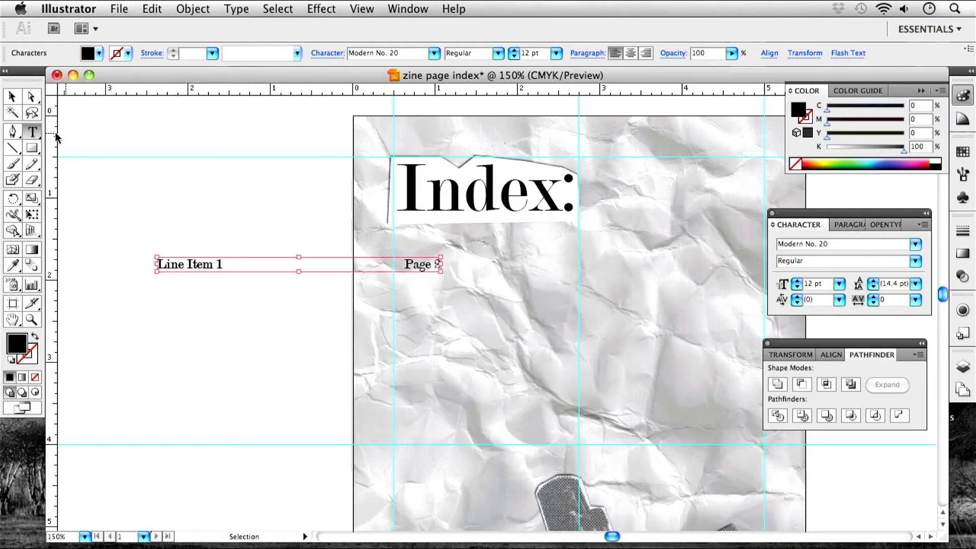
{"action": "key", "text": "super+c"}
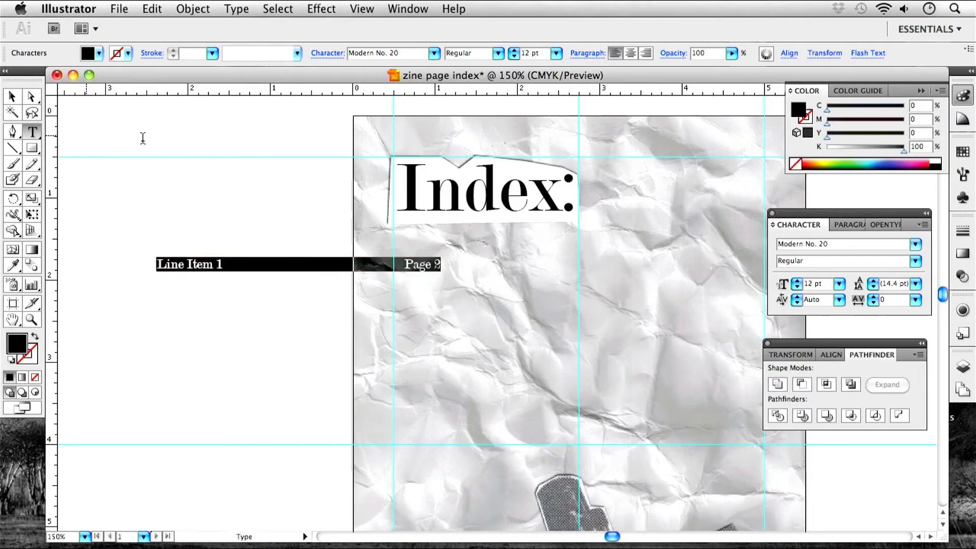
{"action": "left_click", "coordinate": [441, 265]}
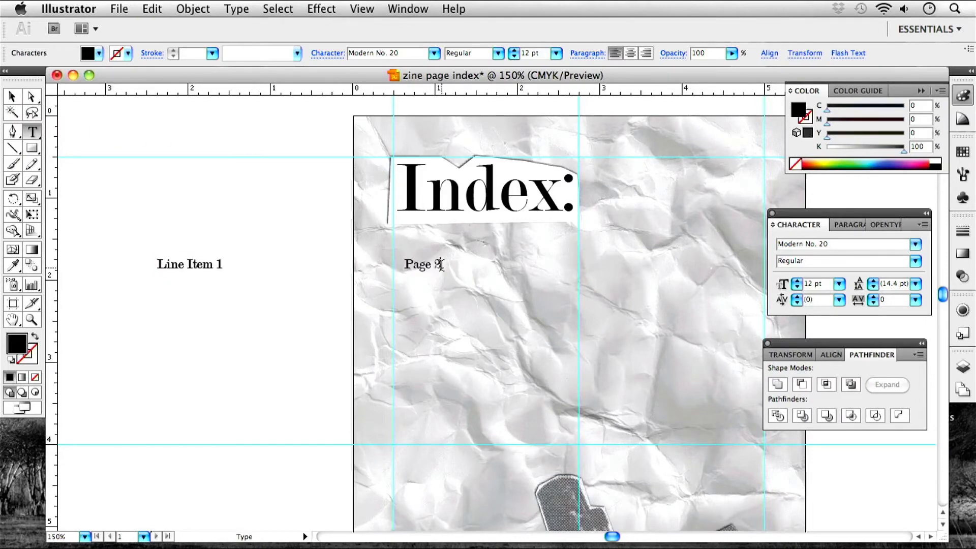
{"action": "key", "text": "Return"}
{"action": "key", "text": "super+v"}
{"action": "key", "text": "Escape"}
{"action": "key", "text": "super+v"}
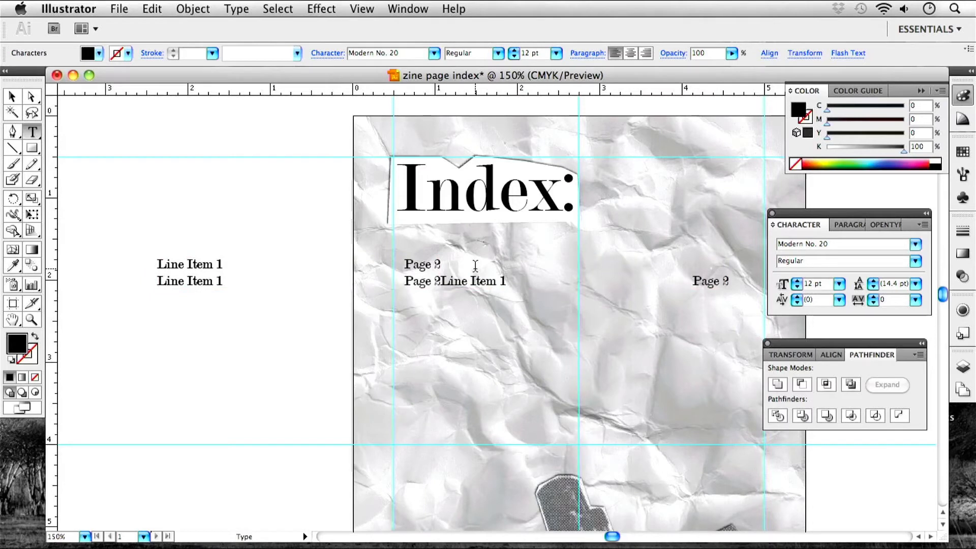
{"action": "key", "text": "super+z"}
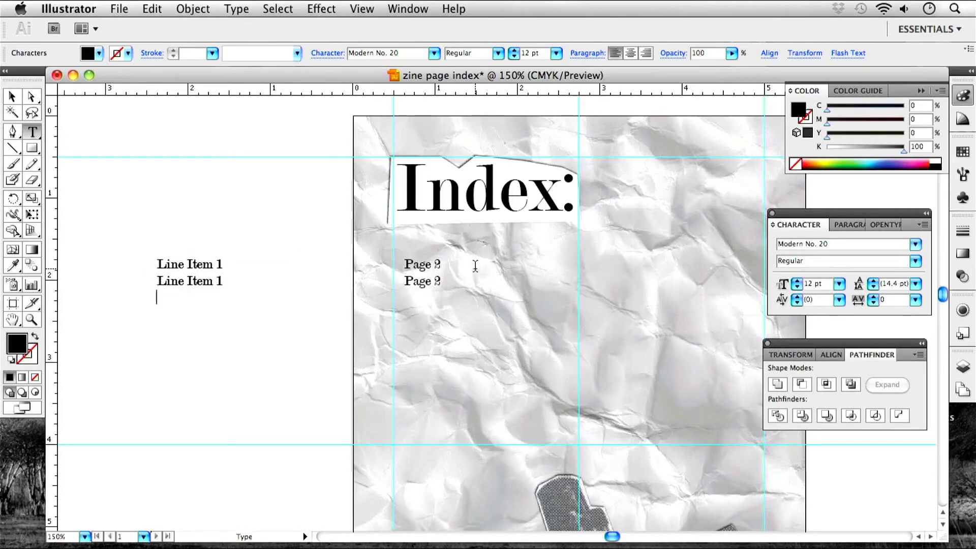
{"action": "key", "text": "super+v"}
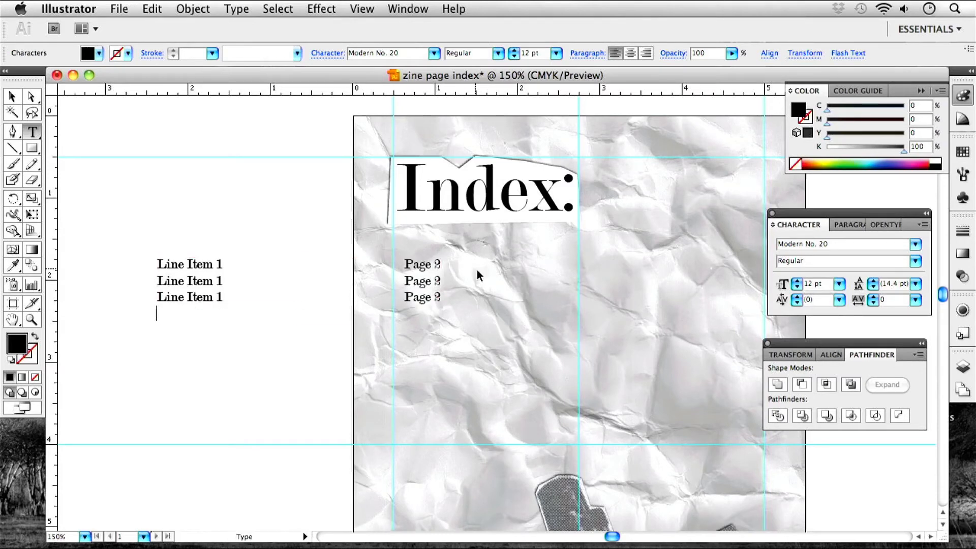
{"action": "key", "text": "super+v"}
{"action": "key", "text": "super+v"}
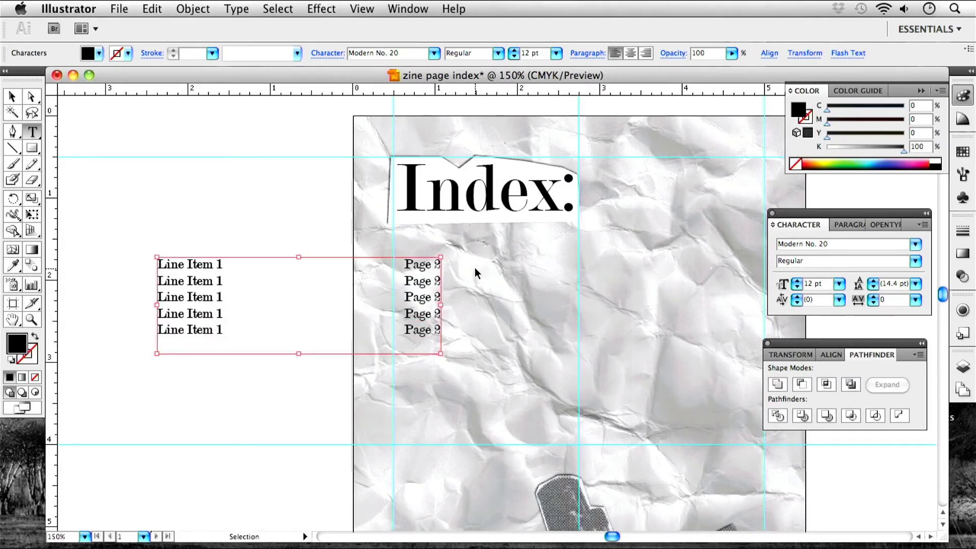
{"action": "key", "text": "super+v"}
{"action": "key", "text": "super+v"}
{"action": "key", "text": "super+v"}
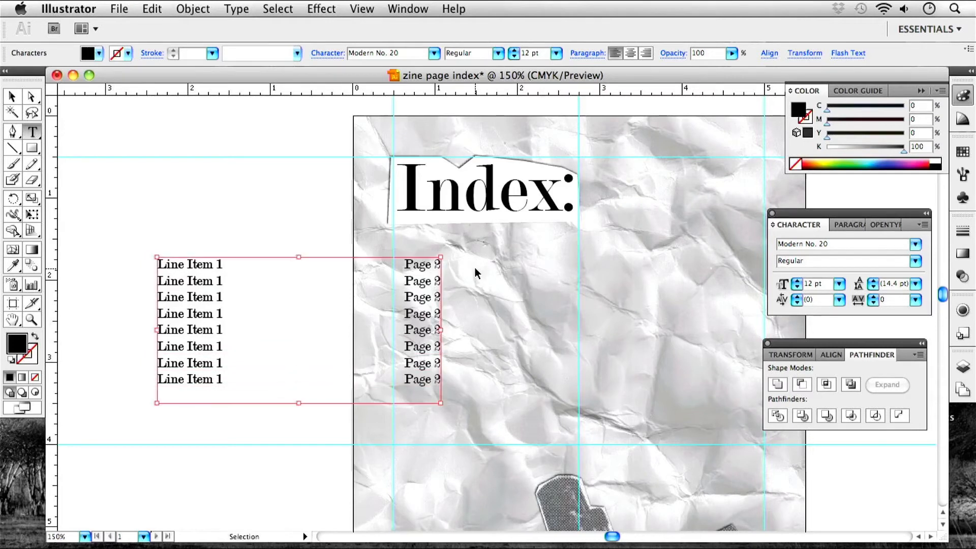
{"action": "key", "text": "super+v"}
{"action": "key", "text": "super+v"}
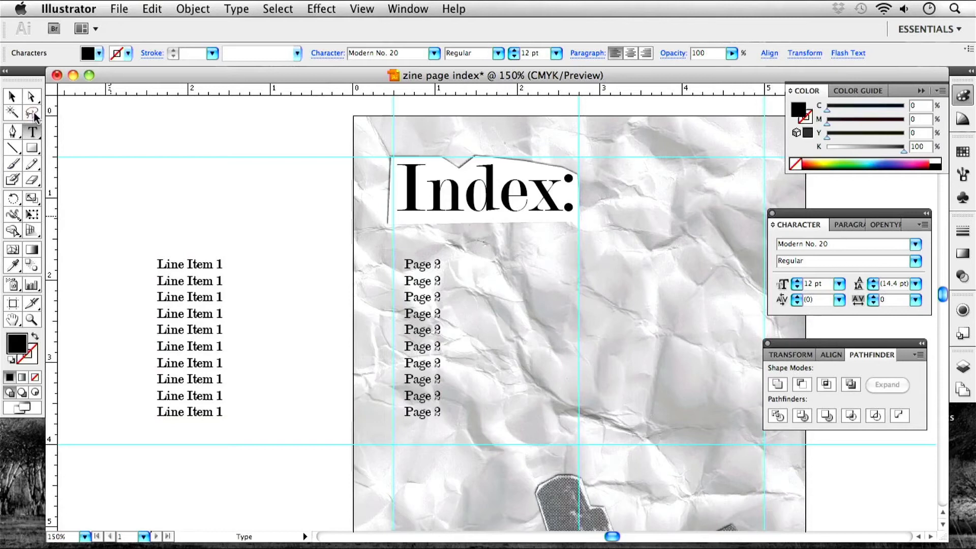
Move the ten-line index list onto the page beneath the title scrap
{"action": "left_click", "coordinate": [14, 100]}
{"action": "left_click", "coordinate": [211, 278]}
{"action": "scroll", "coordinate": [290, 281], "scroll_direction": "right", "scroll_amount": 4}
{"action": "scroll", "coordinate": [227, 263], "scroll_direction": "down", "scroll_amount": 2}
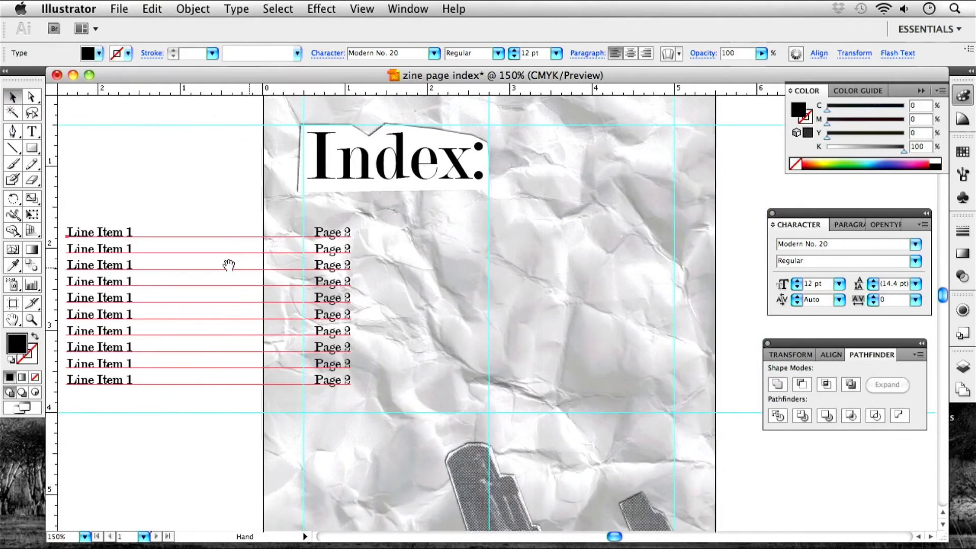
{"action": "left_click_drag", "start_coordinate": [118, 261], "coordinate": [369, 243]}
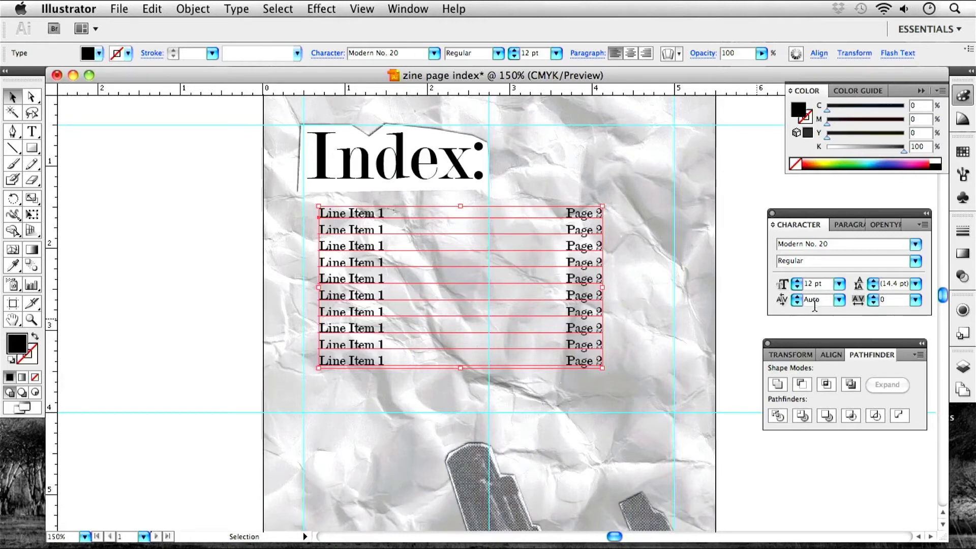
Enlarge the list text to 14 pt and shift the list slightly lower beneath the title
{"action": "left_click", "coordinate": [797, 282]}
{"action": "left_click", "coordinate": [797, 282]}
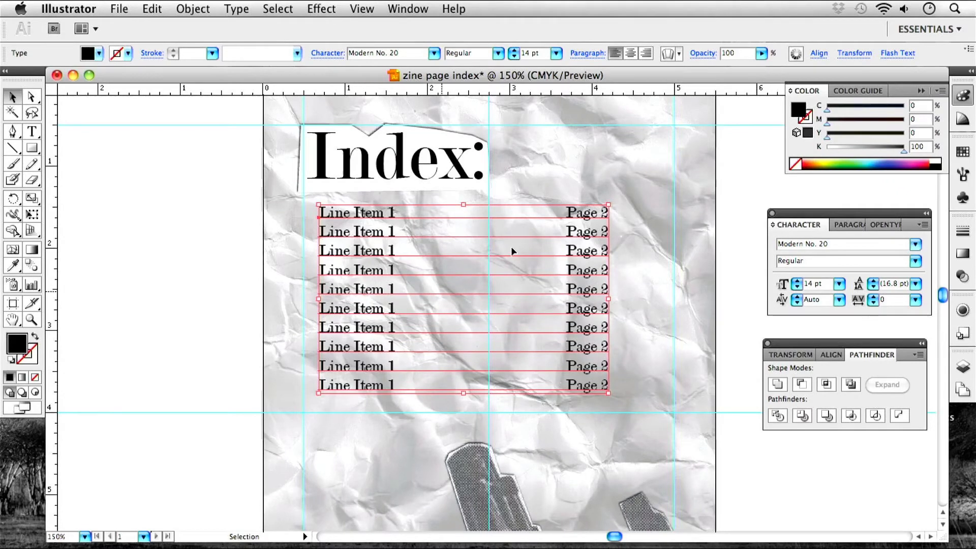
{"action": "mouse_move", "coordinate": [375, 298]}
{"action": "left_mouse_down"}
{"action": "mouse_move", "coordinate": [369, 304]}
{"action": "mouse_move", "coordinate": [374, 294]}
{"action": "left_mouse_up"}
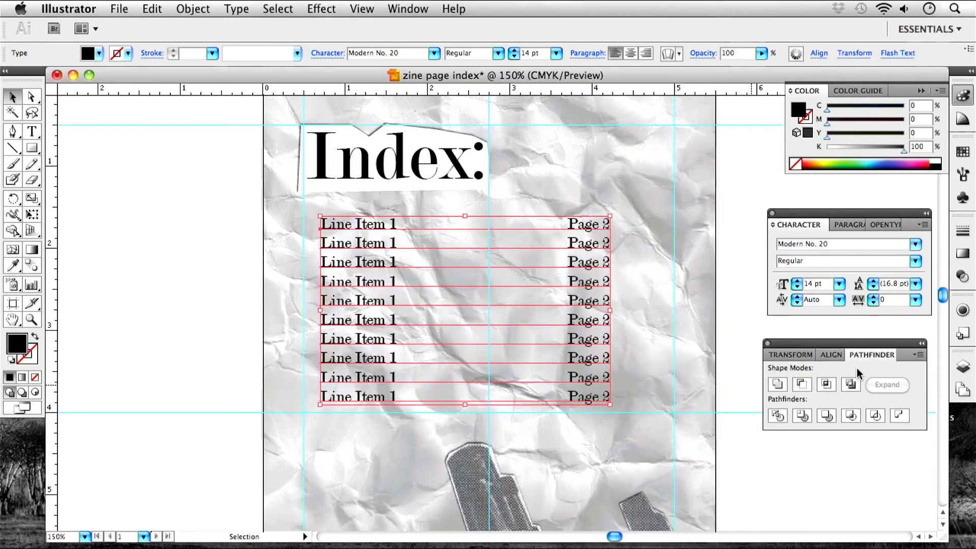
Increase the list's leading to 24 pt
{"action": "left_click", "coordinate": [872, 282]}
{"action": "left_click", "coordinate": [872, 281]}
{"action": "left_click", "coordinate": [873, 281]}
{"action": "left_click", "coordinate": [872, 282]}
{"action": "left_click", "coordinate": [872, 281]}
{"action": "left_click", "coordinate": [872, 282]}
{"action": "left_click", "coordinate": [872, 282]}
{"action": "left_click", "coordinate": [872, 282]}
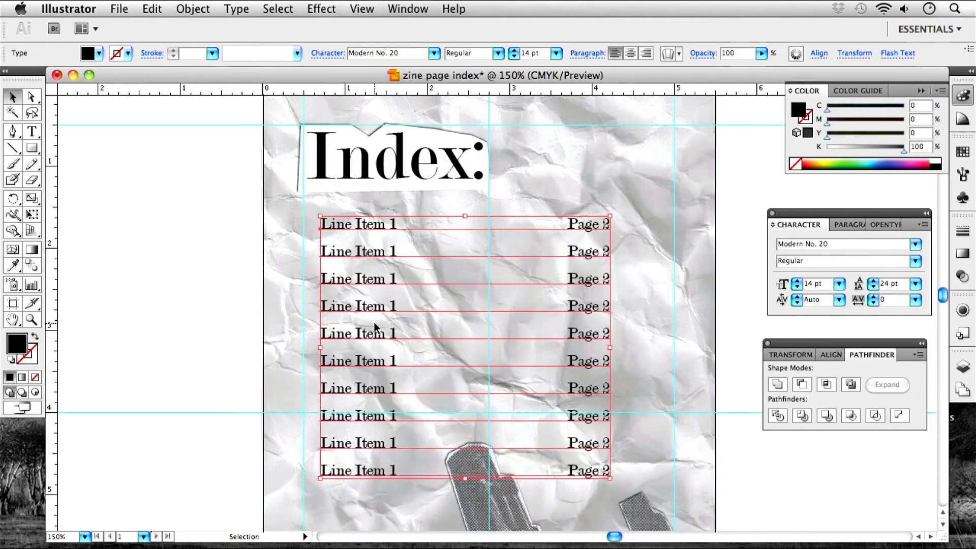
Raise the list slightly, center it horizontally on the vertical center guide, deselect it and check the full page
{"action": "left_click_drag", "start_coordinate": [378, 335], "coordinate": [389, 328]}
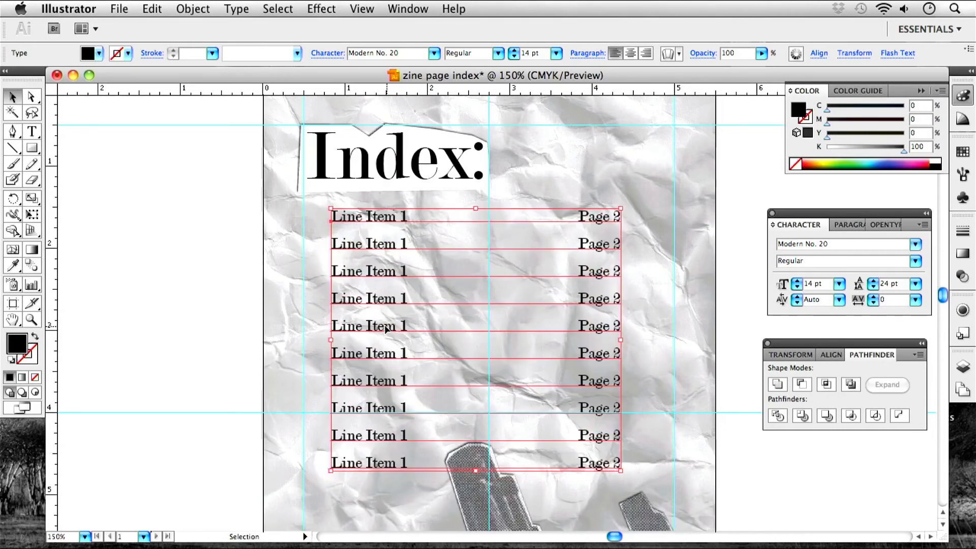
{"action": "left_click_drag", "start_coordinate": [383, 328], "coordinate": [398, 332]}
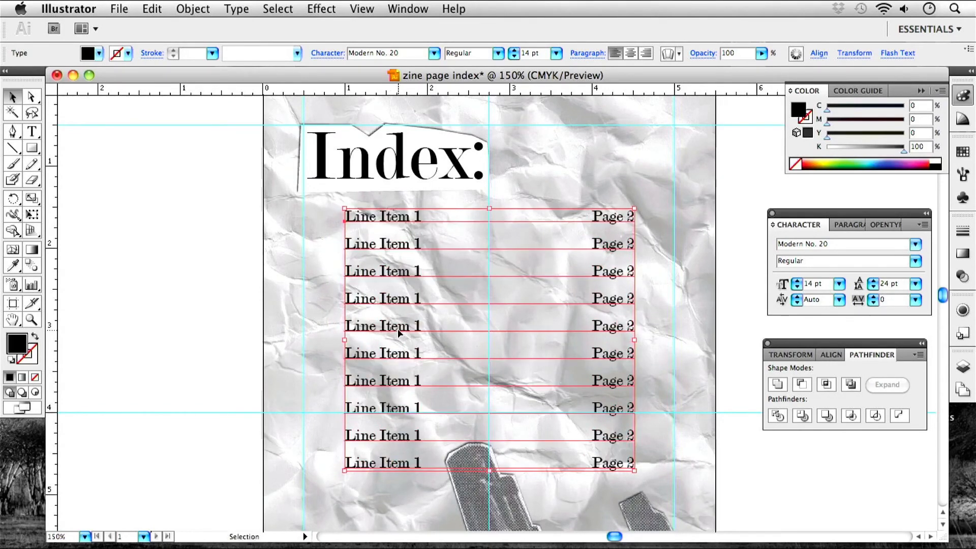
{"action": "left_click", "coordinate": [230, 301]}
{"action": "key", "text": "super+minus"}
{"action": "key", "text": "super+minus"}
{"action": "key", "text": "space"}
{"action": "left_click_drag", "start_coordinate": [585, 343], "coordinate": [579, 337]}
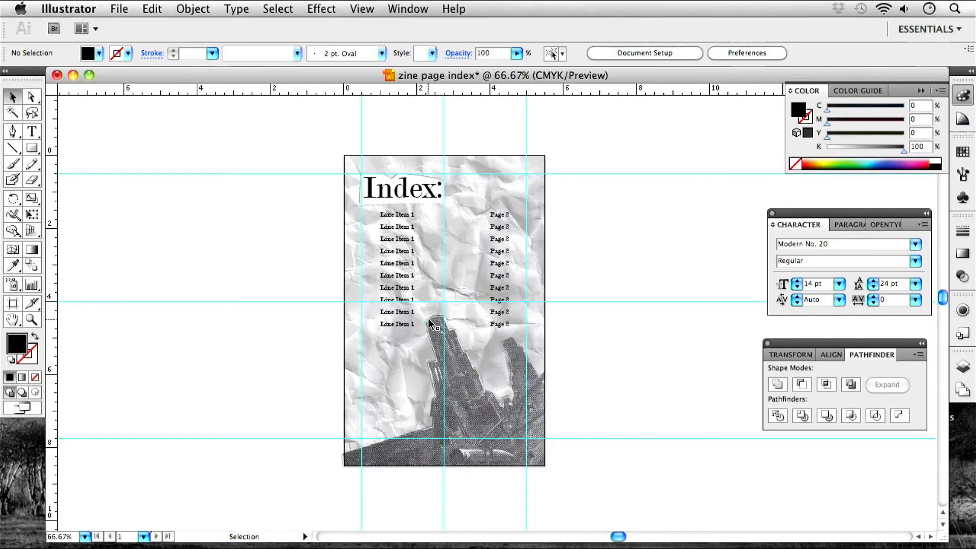
Shift the index list slightly left on the page and deselect it
{"action": "left_click", "coordinate": [435, 301]}
{"action": "left_click_drag", "start_coordinate": [411, 292], "coordinate": [401, 291]}
{"action": "left_click", "coordinate": [305, 280]}
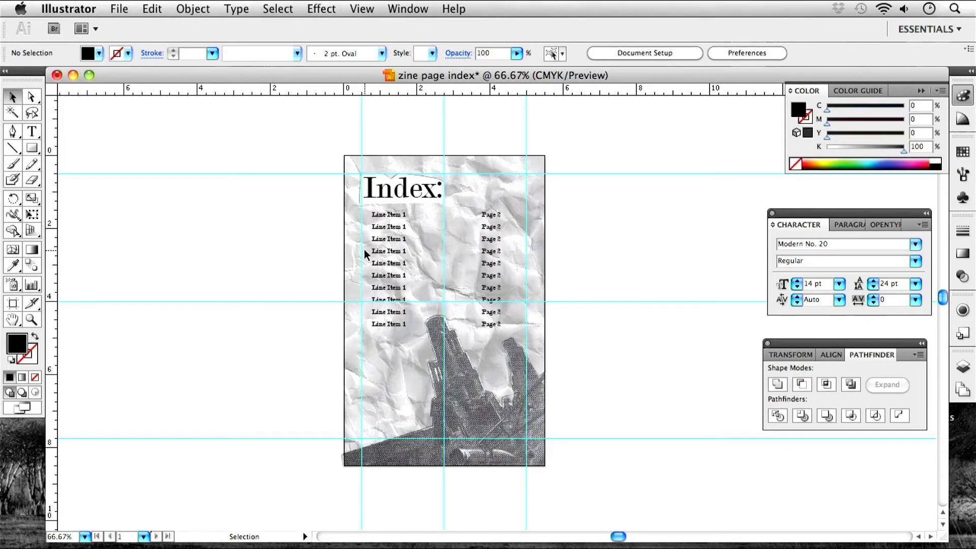
Draw a black rectangle about 1 in wide and 3.3 in tall over the Line Item column
{"action": "key", "text": "super+equal"}
{"action": "key", "text": "super+equal"}
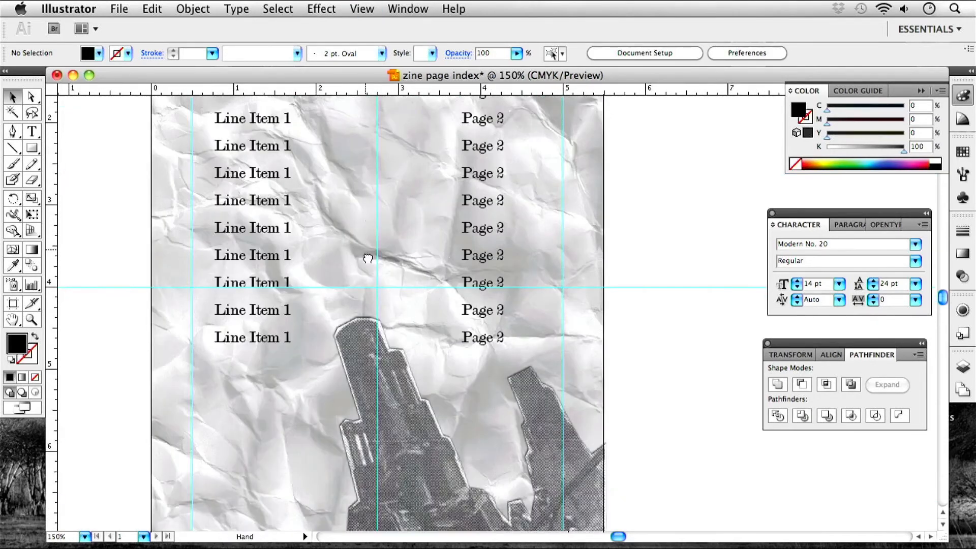
{"action": "left_click_drag", "start_coordinate": [366, 252], "coordinate": [396, 374]}
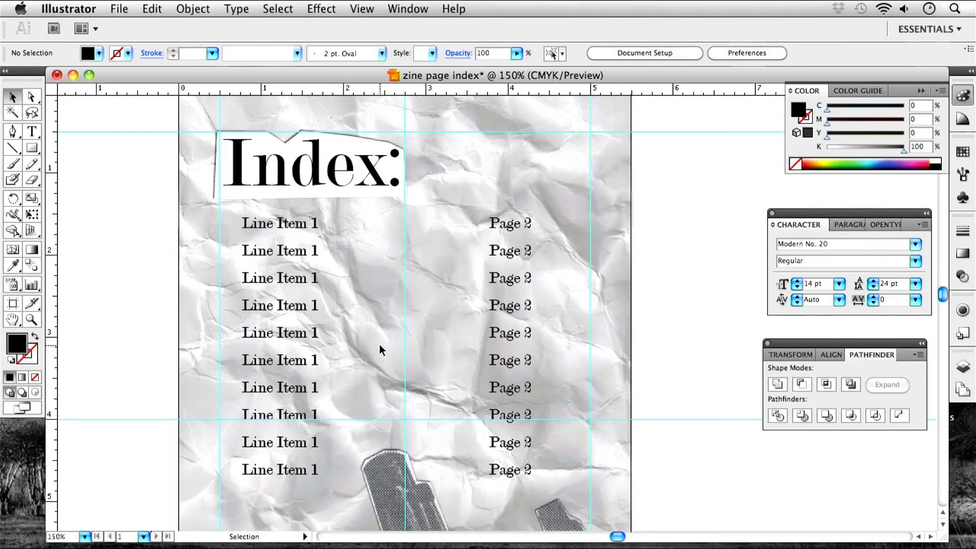
{"action": "left_click", "coordinate": [32, 148]}
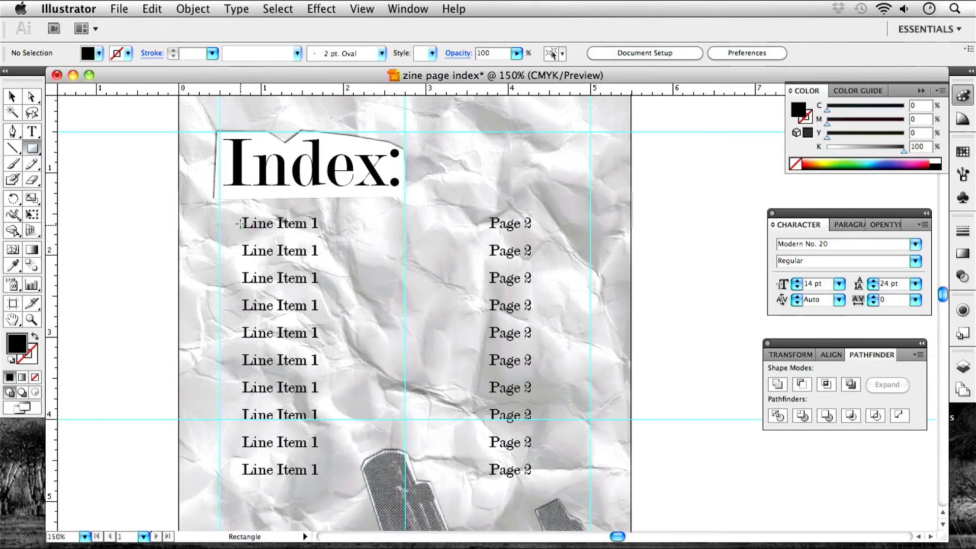
{"action": "left_click_drag", "start_coordinate": [238, 212], "coordinate": [323, 483]}
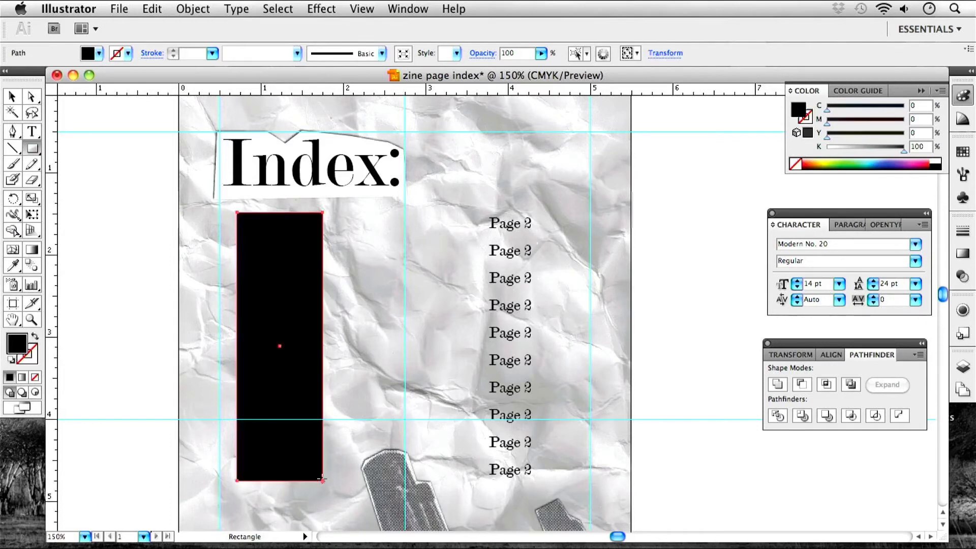
Pull the rectangle's lower-right and upper-left corner anchor points slightly outward to make its edges uneven like cut paper
{"action": "key", "text": "v"}
{"action": "left_click", "coordinate": [31, 97]}
{"action": "left_click", "coordinate": [135, 460]}
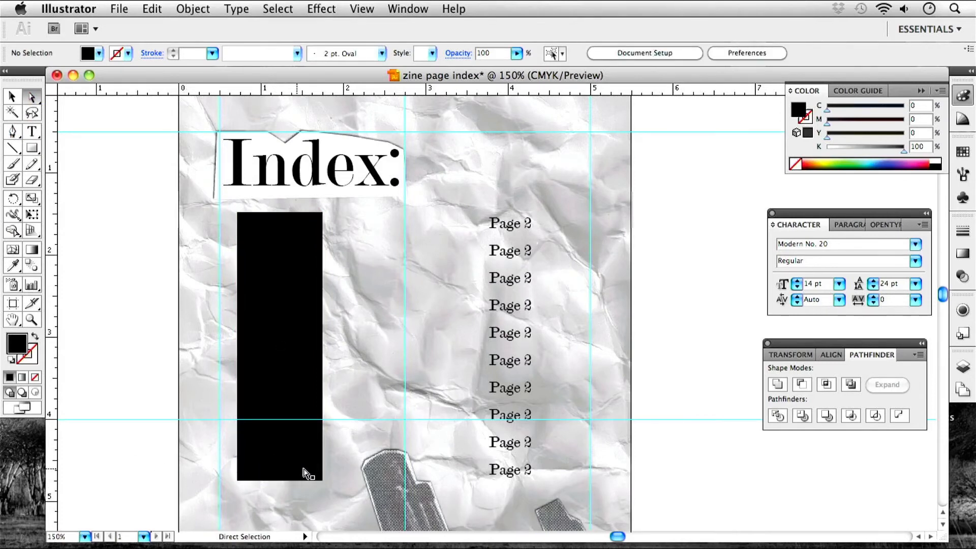
{"action": "left_click_drag", "start_coordinate": [322, 481], "coordinate": [327, 487]}
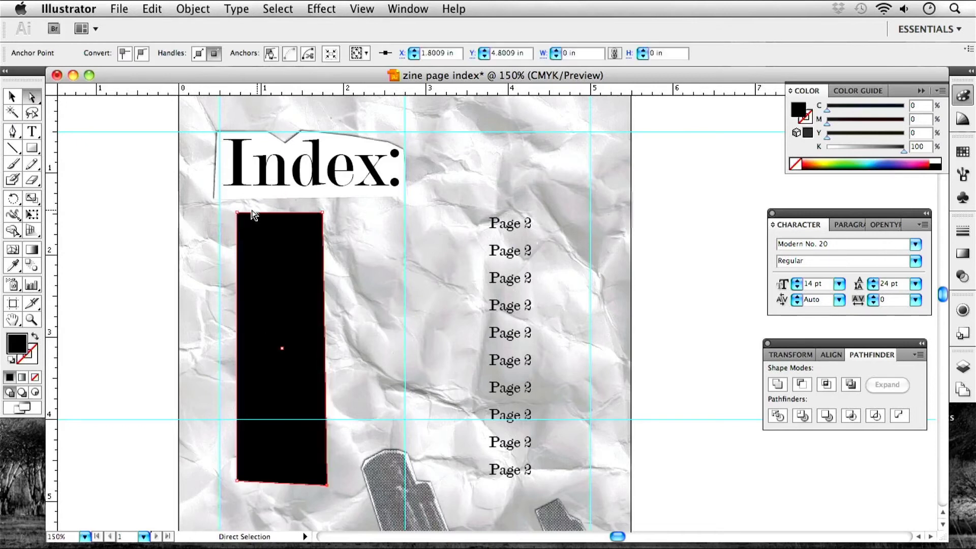
{"action": "left_click_drag", "start_coordinate": [237, 213], "coordinate": [234, 211]}
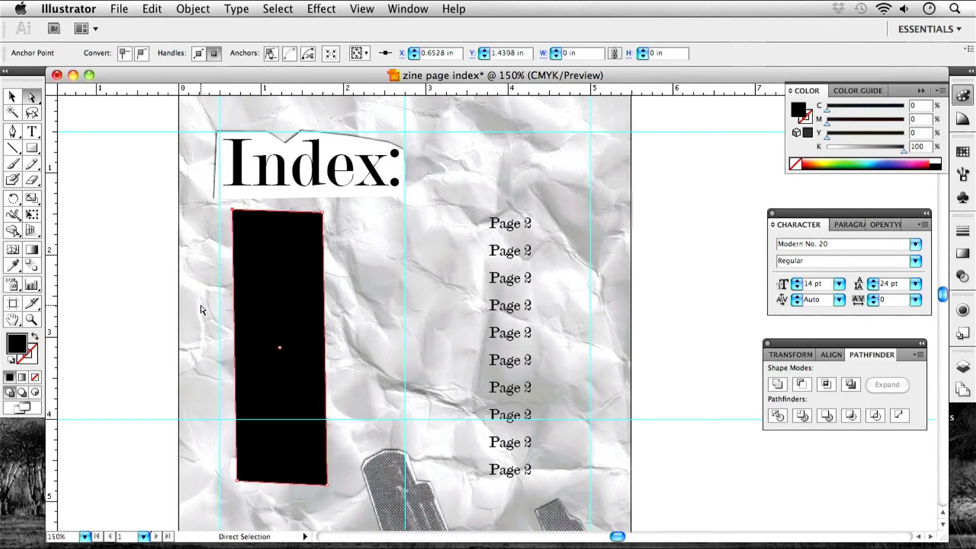
Fill the uneven rectangle with white (FFFFFF) and send it behind the list text
{"action": "double_click", "coordinate": [23, 348]}
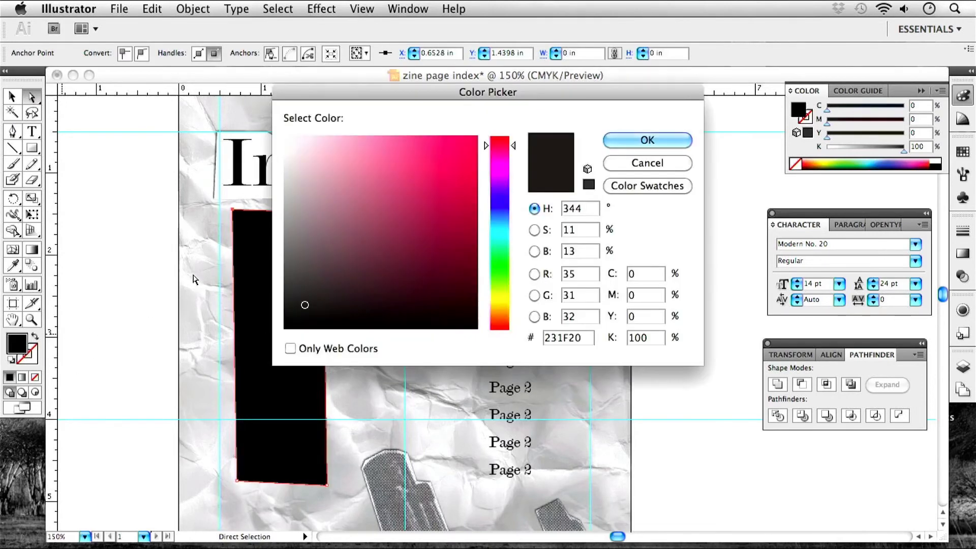
{"action": "left_click_drag", "start_coordinate": [293, 147], "coordinate": [264, 121]}
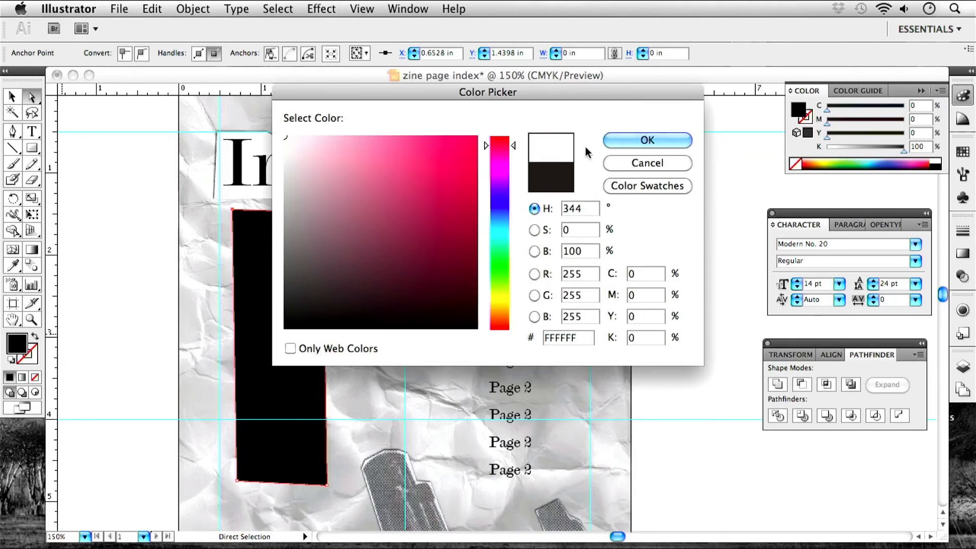
{"action": "left_click", "coordinate": [630, 143]}
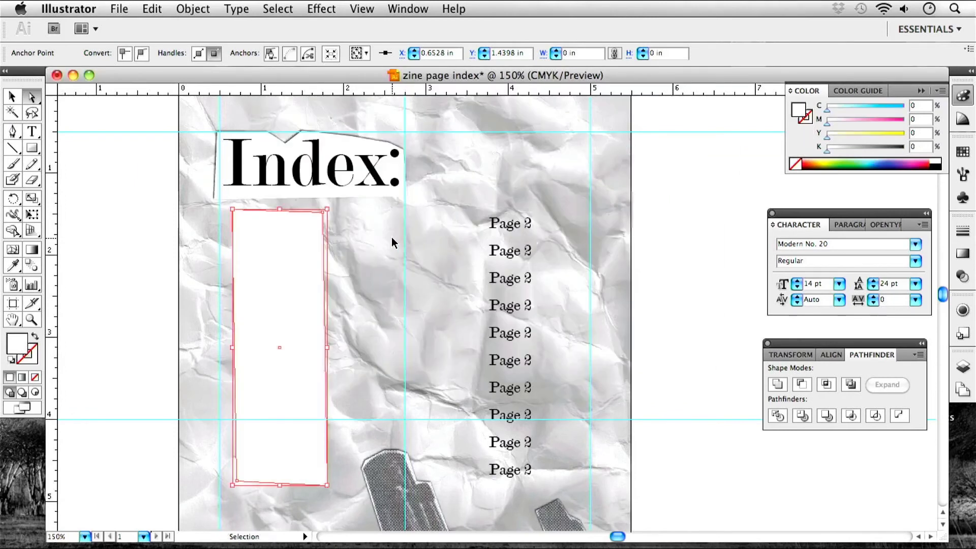
{"action": "key", "text": "super+bracketleft"}
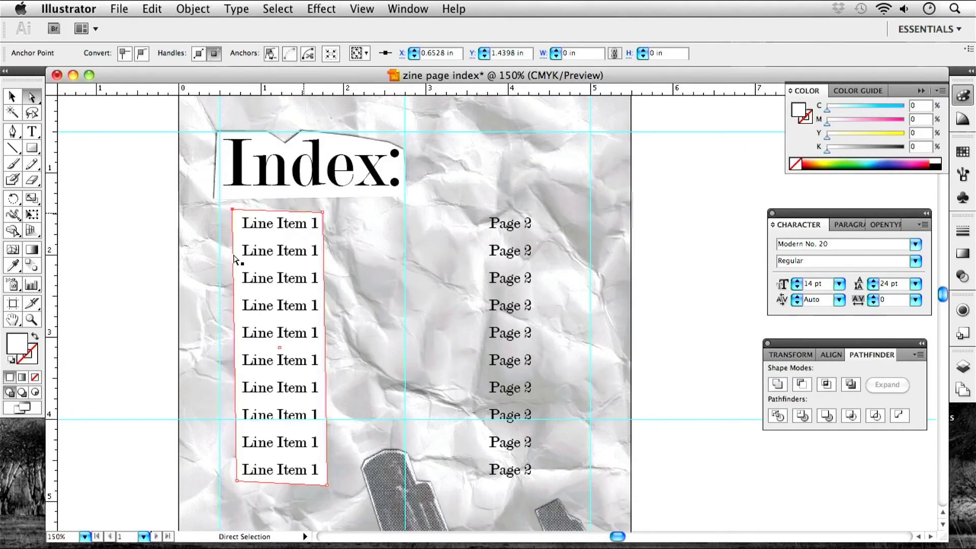
{"action": "left_click", "coordinate": [147, 289]}
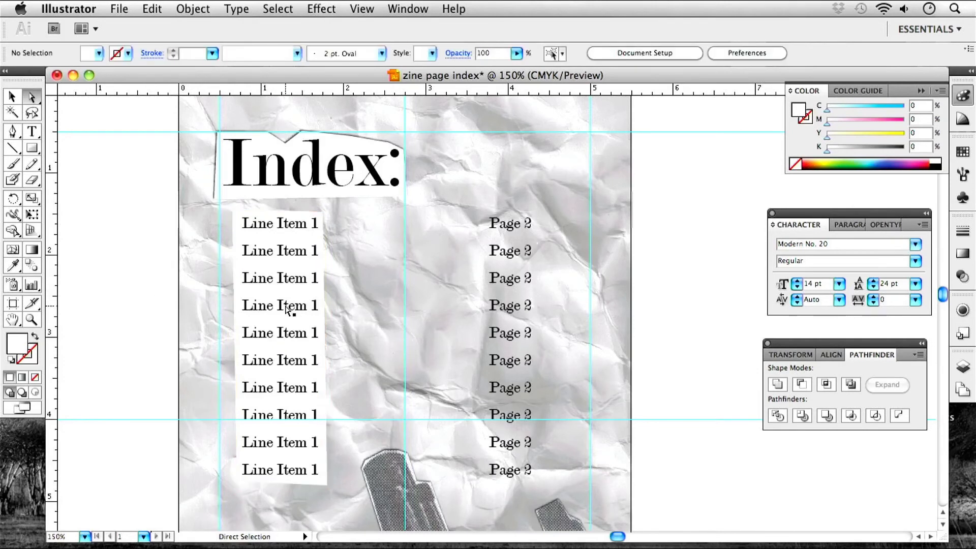
Apply a Multiply drop shadow to the white scrap with 100% opacity, -0.01 in X and Y offsets and 0.01 in blur
{"action": "left_click", "coordinate": [322, 338]}
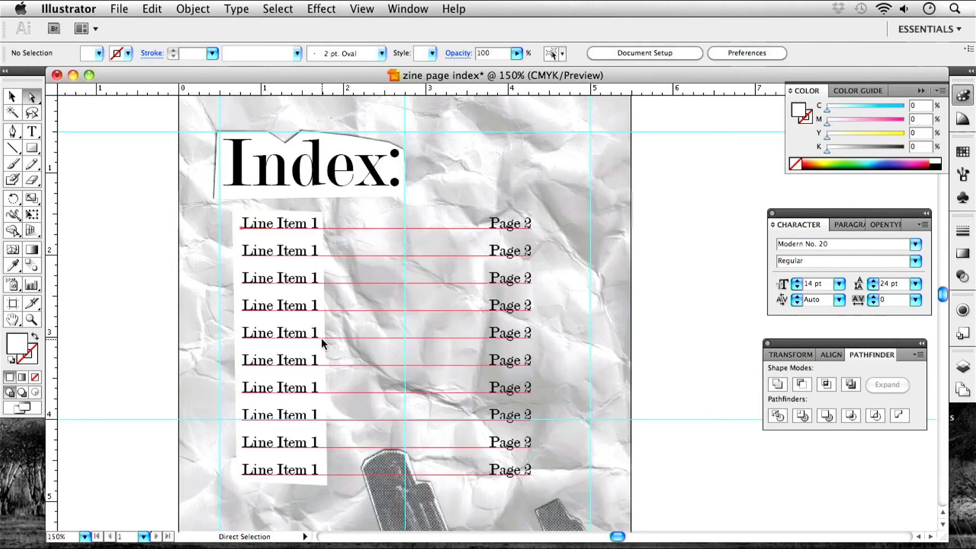
{"action": "left_click", "coordinate": [150, 240]}
{"action": "left_click", "coordinate": [14, 98]}
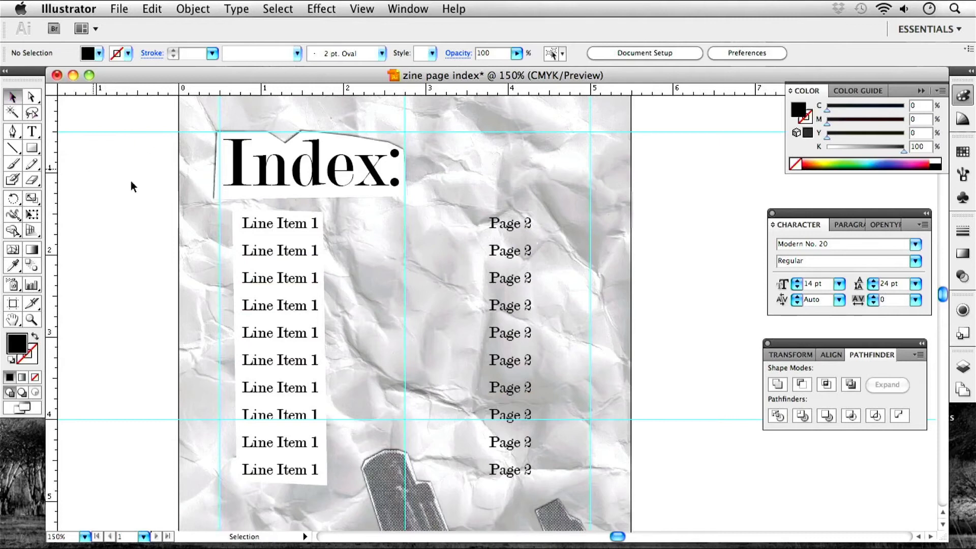
{"action": "left_click", "coordinate": [237, 232]}
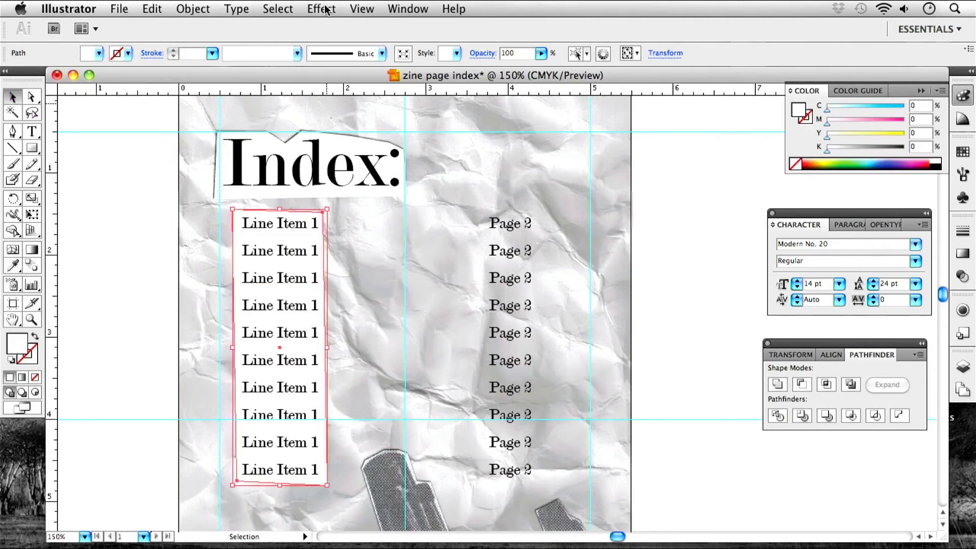
{"action": "left_click", "coordinate": [321, 9]}
{"action": "mouse_move", "coordinate": [483, 216]}
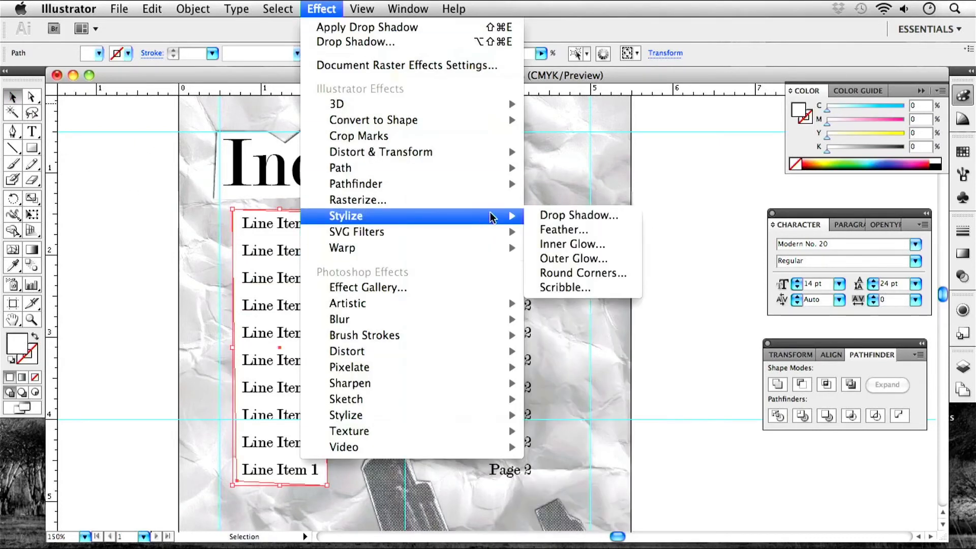
{"action": "left_click", "coordinate": [572, 218]}
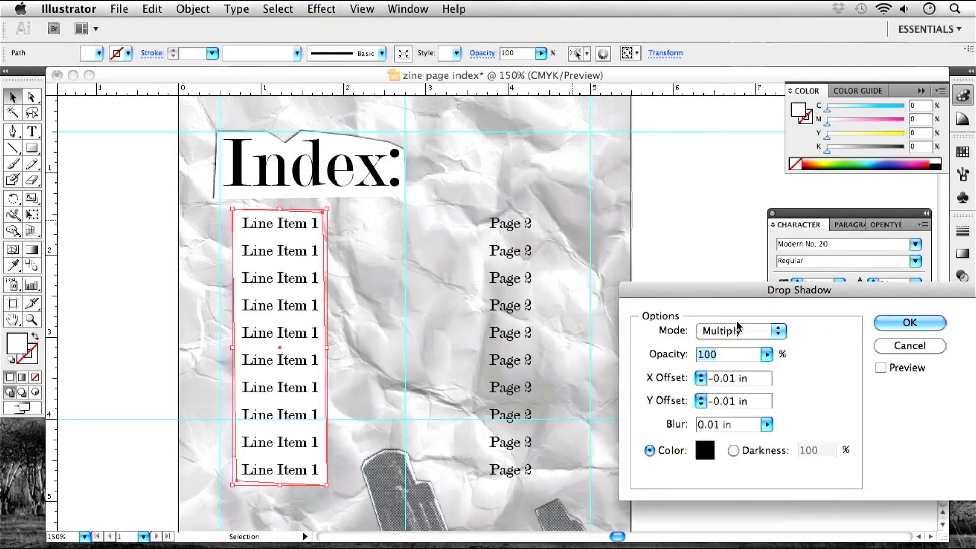
{"action": "left_click", "coordinate": [910, 323]}
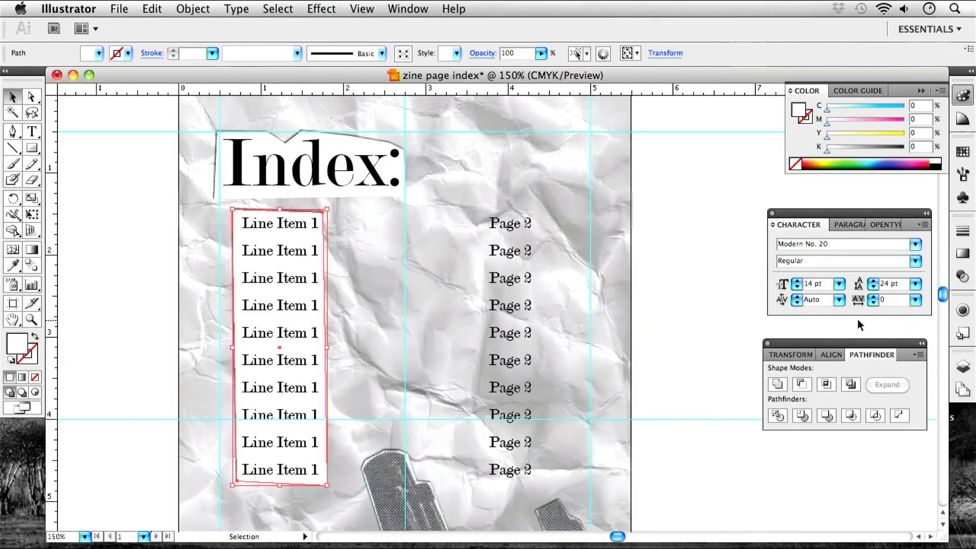
{"action": "left_click", "coordinate": [702, 297]}
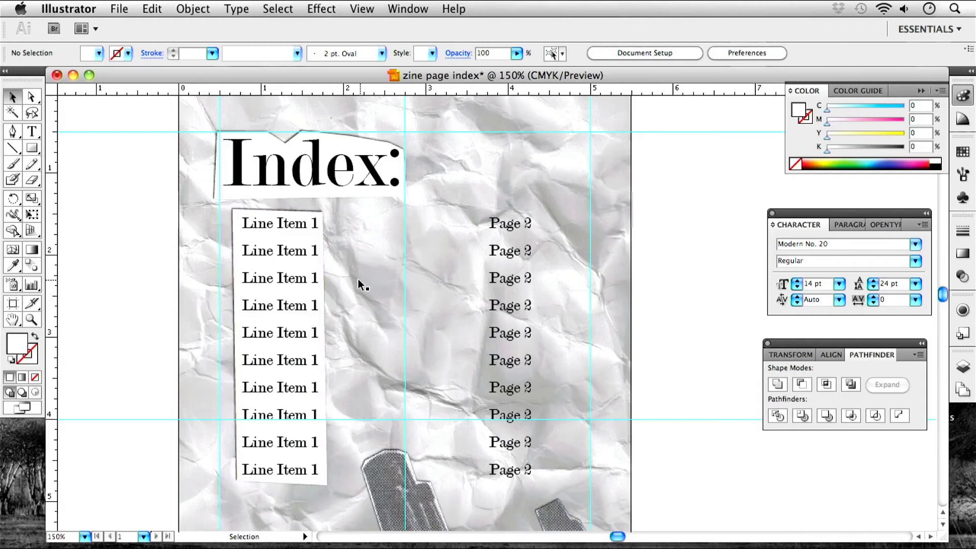
Duplicate the shadowed white scrap behind the Page 2 column and narrow it evenly around the text
{"action": "left_click_drag", "start_coordinate": [463, 326], "coordinate": [396, 293]}
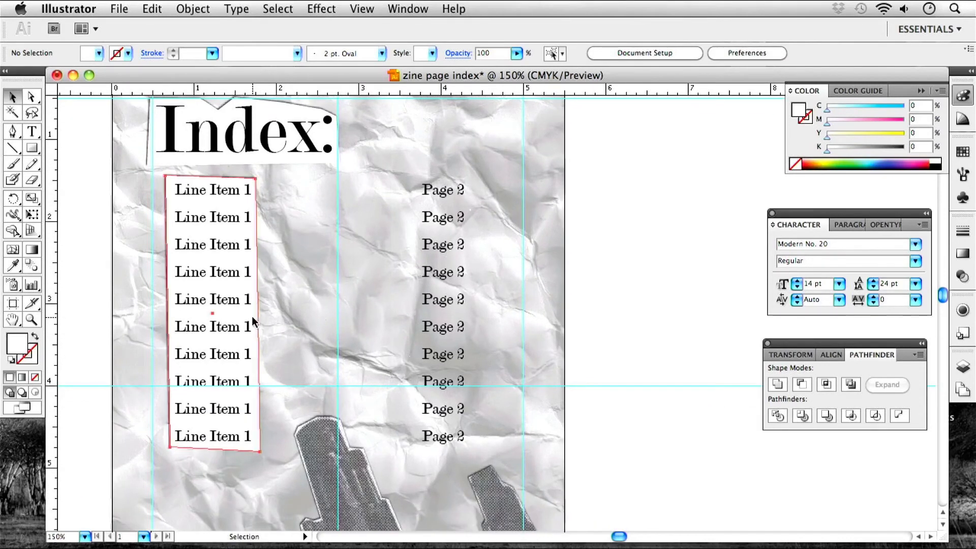
{"action": "left_click_drag", "start_coordinate": [257, 322], "coordinate": [480, 320]}
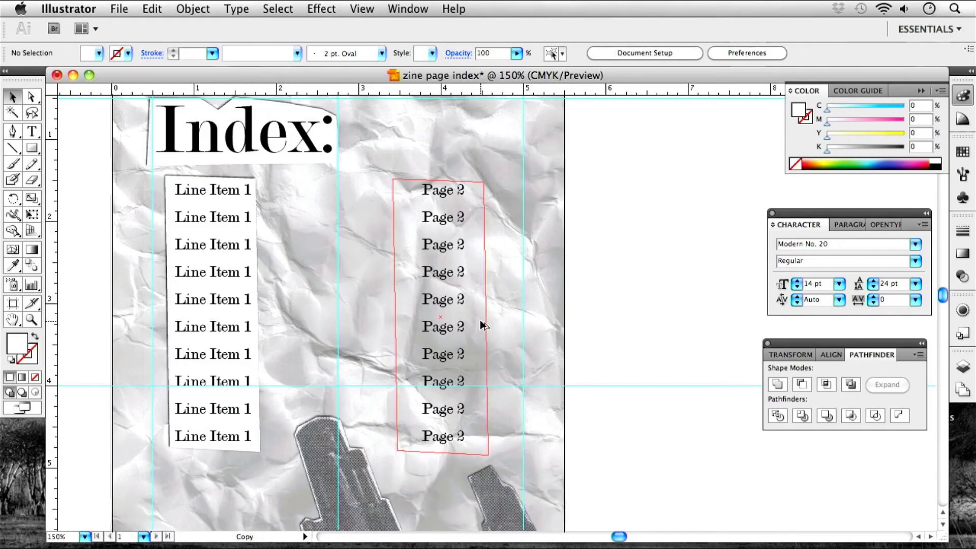
{"action": "left_click_drag", "start_coordinate": [482, 325], "coordinate": [484, 323]}
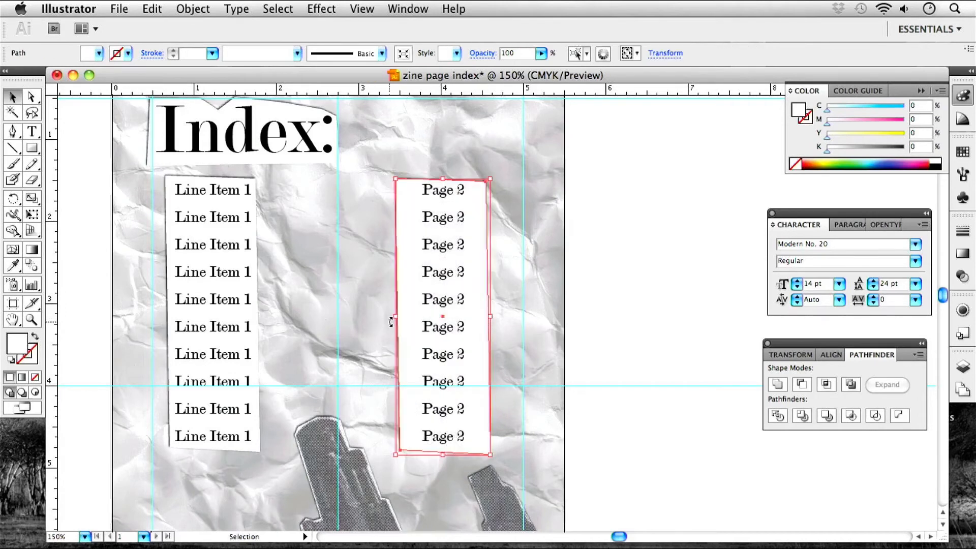
{"action": "left_click_drag", "start_coordinate": [396, 315], "coordinate": [414, 316]}
{"action": "left_click_drag", "start_coordinate": [474, 324], "coordinate": [471, 323]}
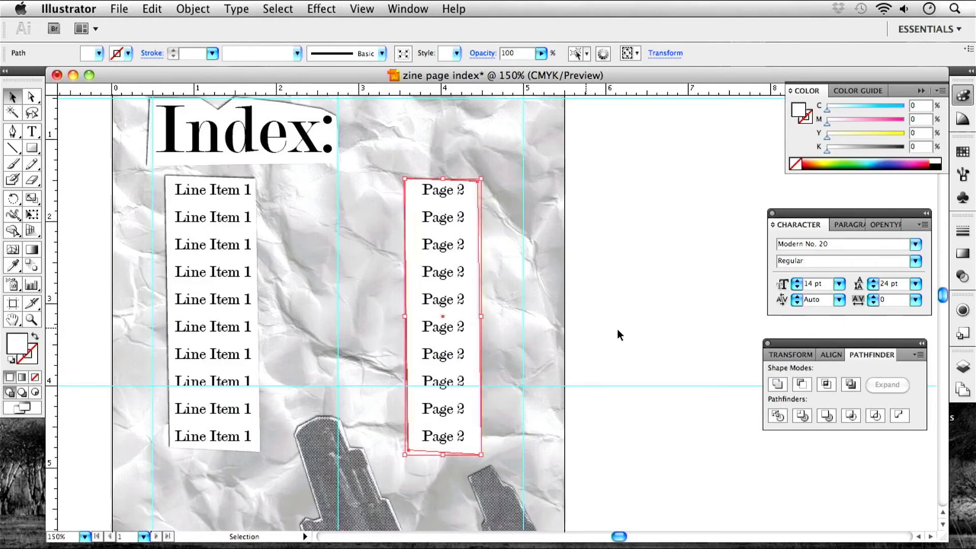
{"action": "left_click", "coordinate": [654, 333]}
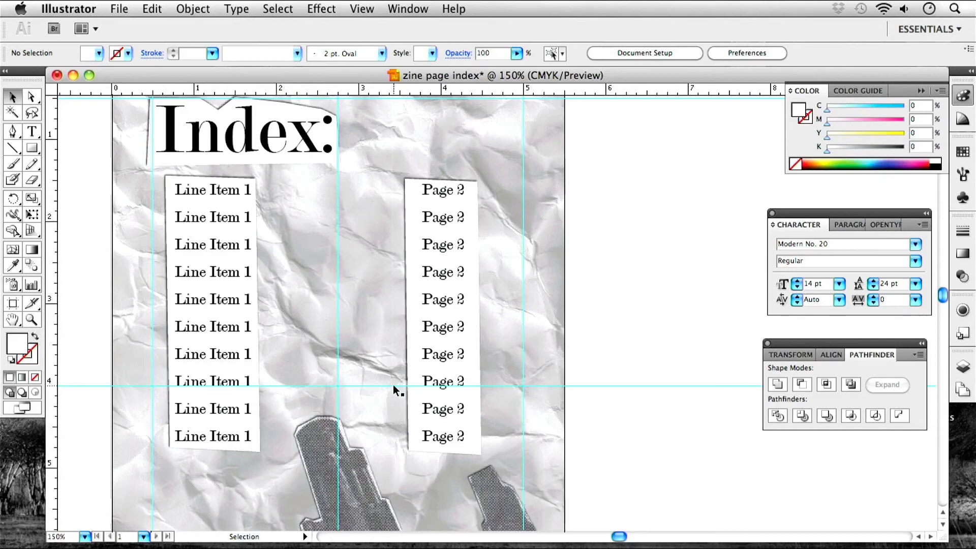
{"action": "scroll", "coordinate": [392, 385], "scroll_direction": "left", "scroll_amount": 5}
{"action": "scroll", "coordinate": [392, 385], "scroll_direction": "up", "scroll_amount": 1}
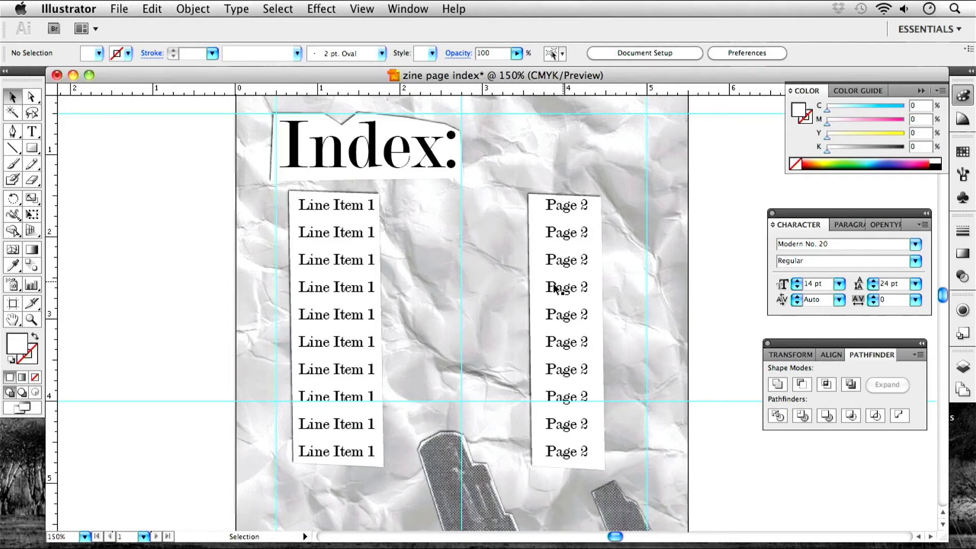
{"action": "scroll", "coordinate": [484, 236], "scroll_direction": "right", "scroll_amount": 5}
{"action": "scroll", "coordinate": [483, 235], "scroll_direction": "down", "scroll_amount": 1}
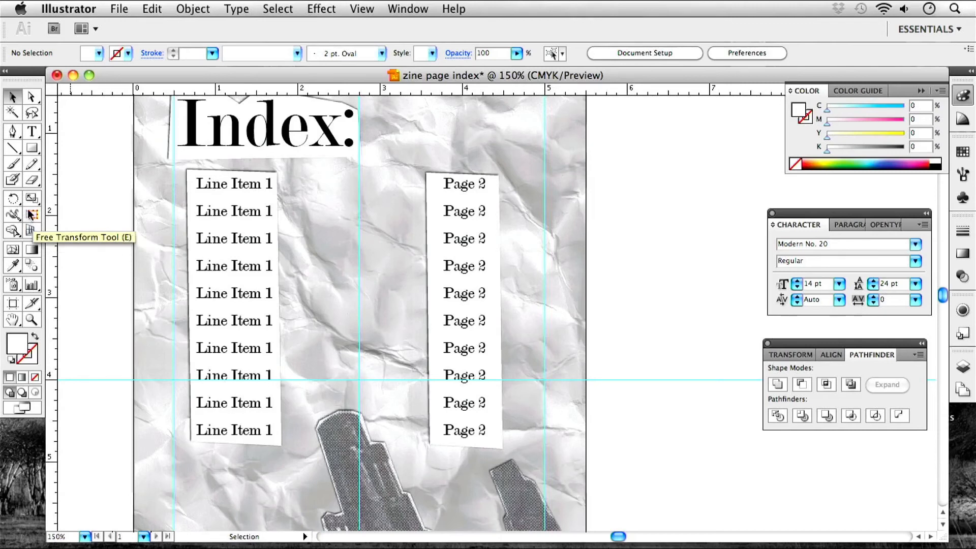
Draw a thin closed white sliver with the Pen tool, about 1.6 in long, between the two scraps at the first list line
{"action": "left_click", "coordinate": [12, 131]}
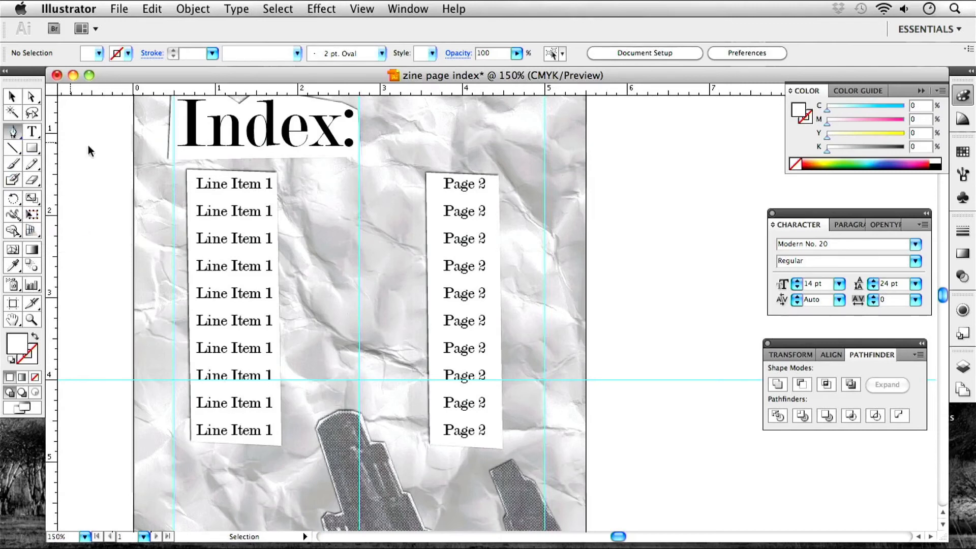
{"action": "left_click", "coordinate": [283, 183]}
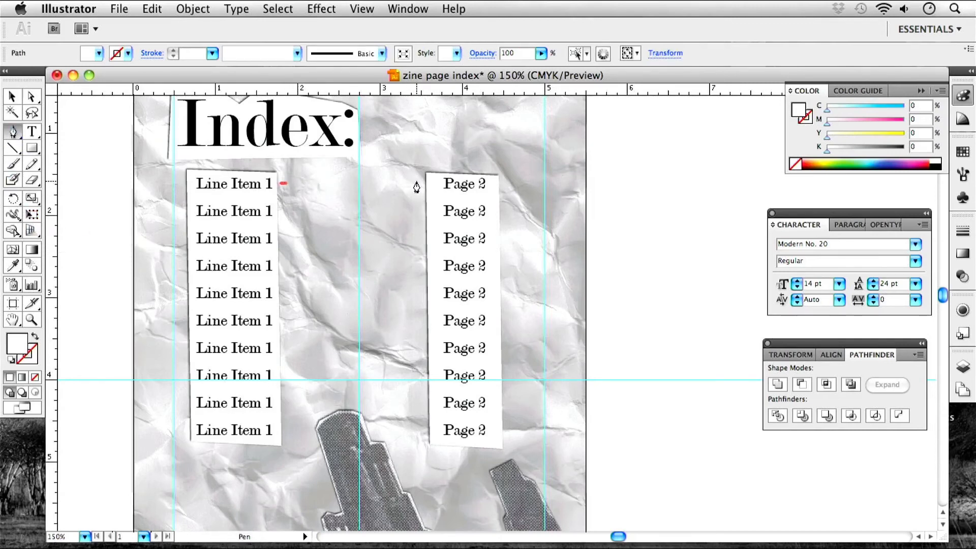
{"action": "left_click", "coordinate": [416, 181]}
{"action": "left_click", "coordinate": [283, 184]}
{"action": "left_click", "coordinate": [13, 97]}
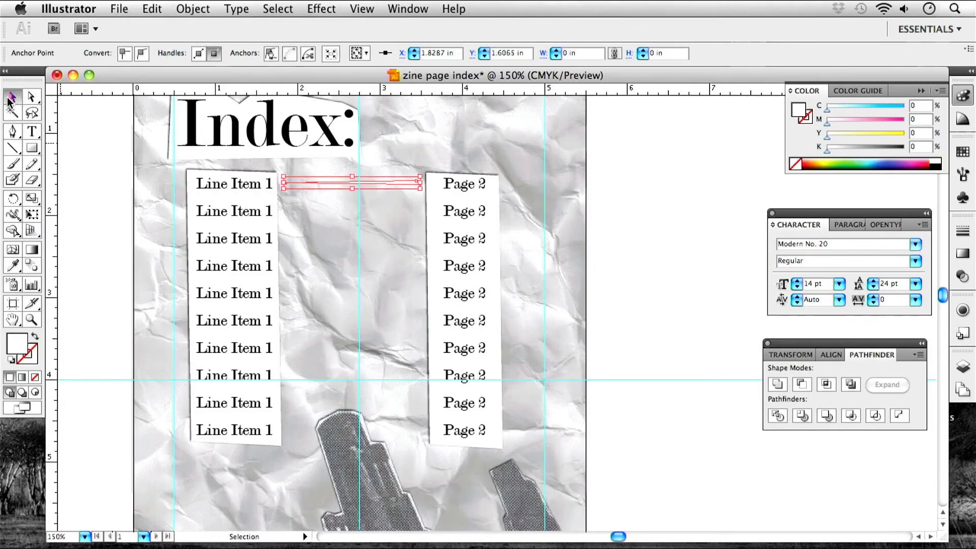
{"action": "left_click", "coordinate": [78, 203]}
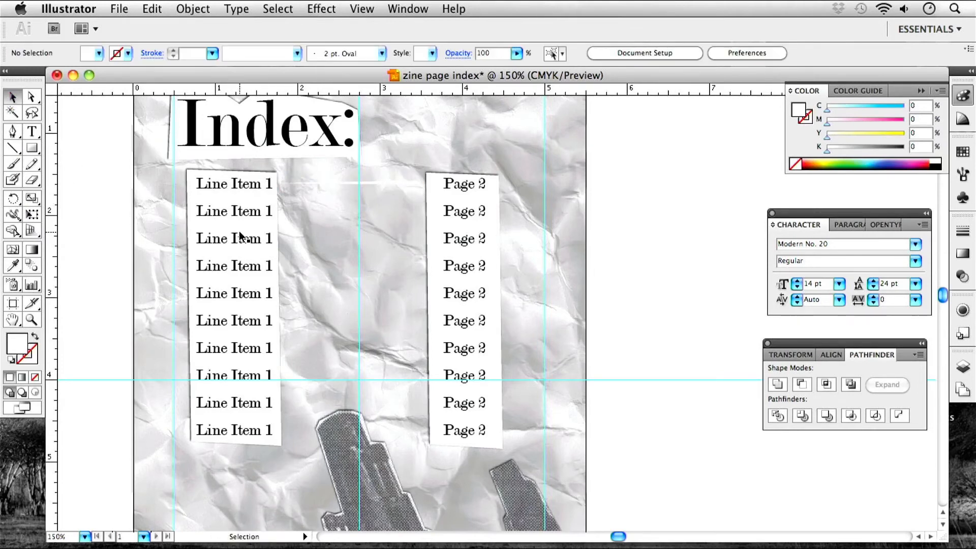
Give the thin connecting sliver a Multiply drop shadow with 100% opacity, -0.01 in X and Y offsets and 0.01 in blur
{"action": "left_click", "coordinate": [377, 183]}
{"action": "left_click", "coordinate": [319, 9]}
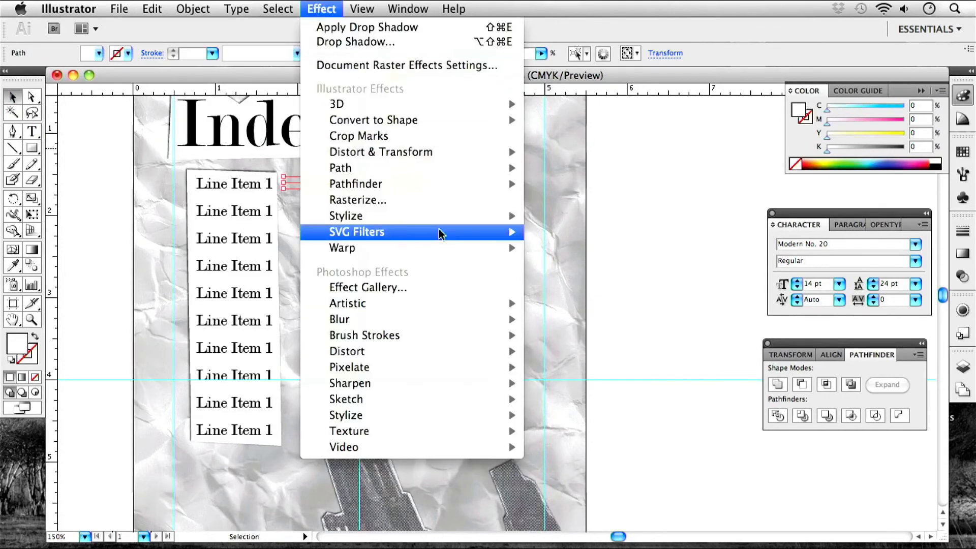
{"action": "mouse_move", "coordinate": [471, 224]}
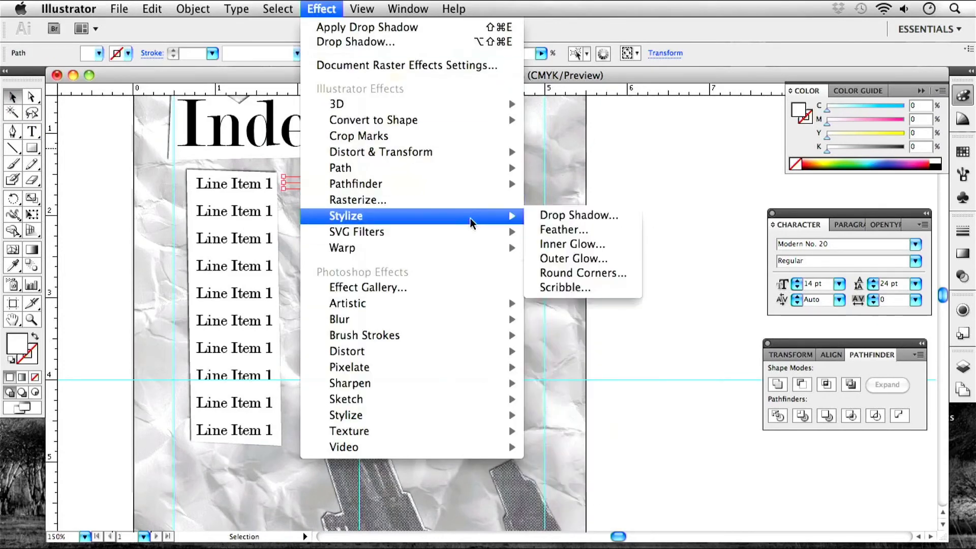
{"action": "left_click", "coordinate": [577, 218]}
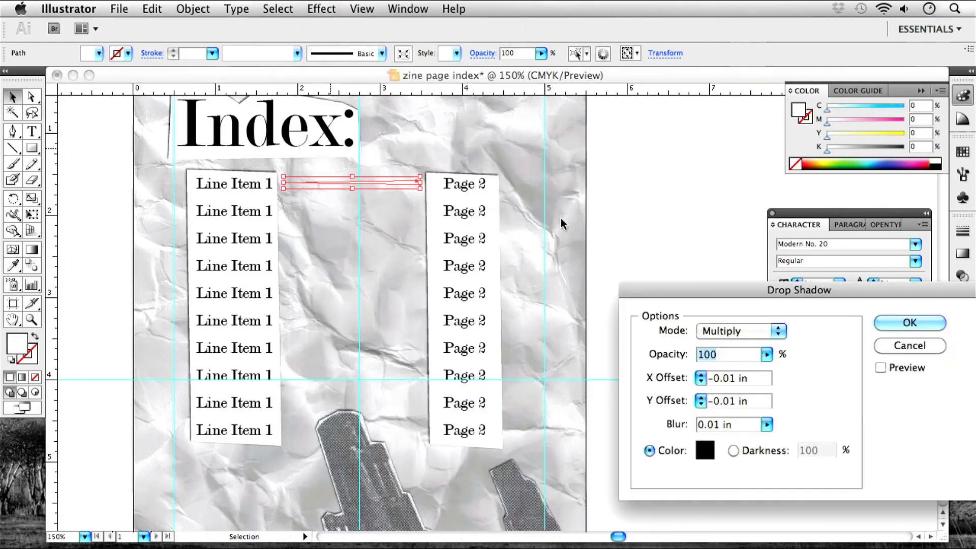
{"action": "left_click", "coordinate": [895, 328]}
{"action": "left_click", "coordinate": [651, 306]}
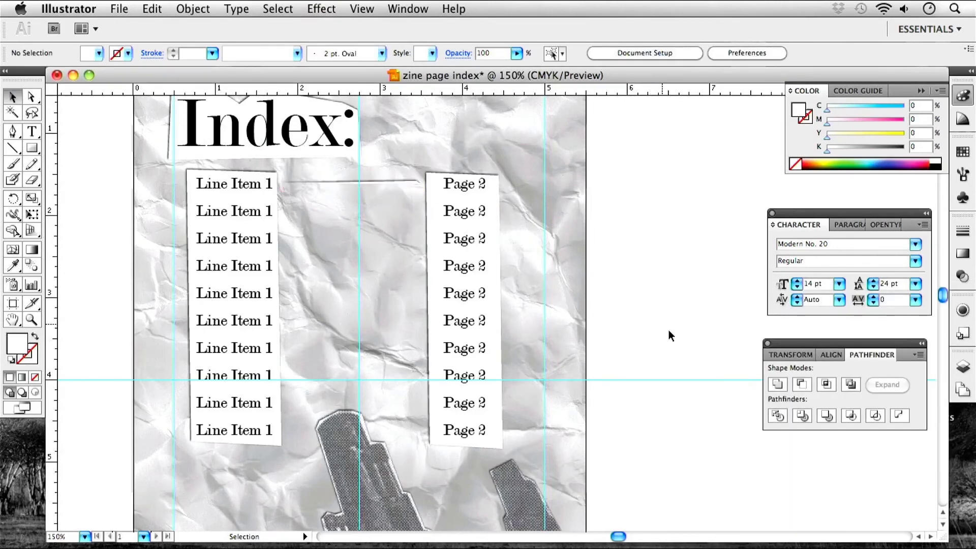
Copy the shadowed sliver down to the second list line and repeat the duplication eight times, giving every list line a connector
{"action": "left_click", "coordinate": [378, 185]}
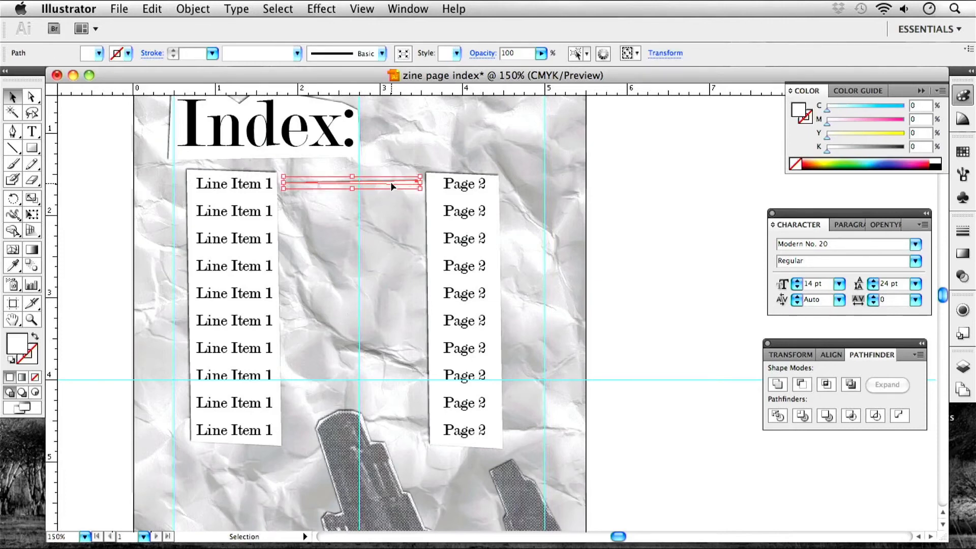
{"action": "left_click_drag", "start_coordinate": [394, 182], "coordinate": [394, 209]}
{"action": "key", "text": "alt"}
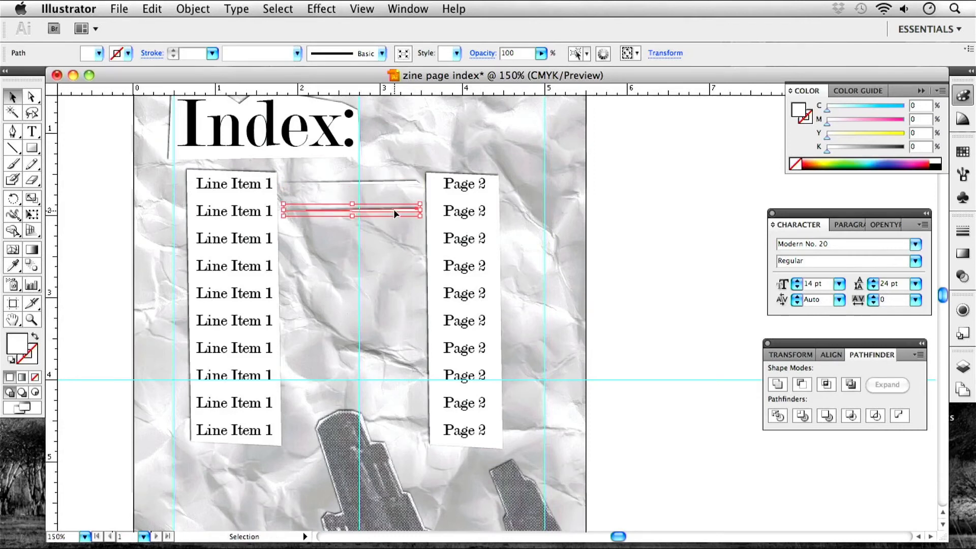
{"action": "key", "text": "super+d"}
{"action": "key", "text": "super+d"}
{"action": "key", "text": "super+d"}
{"action": "key", "text": "super+d"}
{"action": "key", "text": "super+d"}
{"action": "key", "text": "super+d"}
{"action": "key", "text": "super+d"}
{"action": "key", "text": "super+d"}
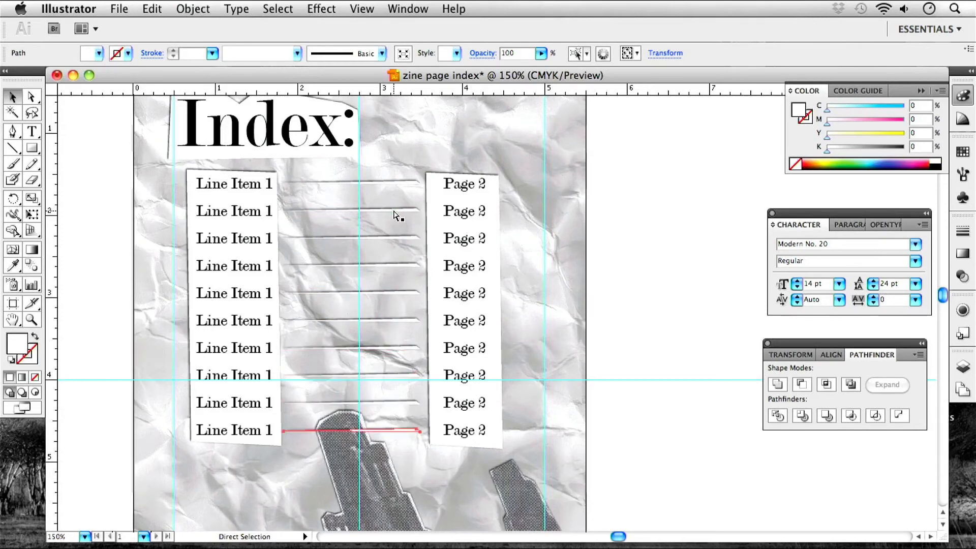
{"action": "left_click", "coordinate": [677, 279]}
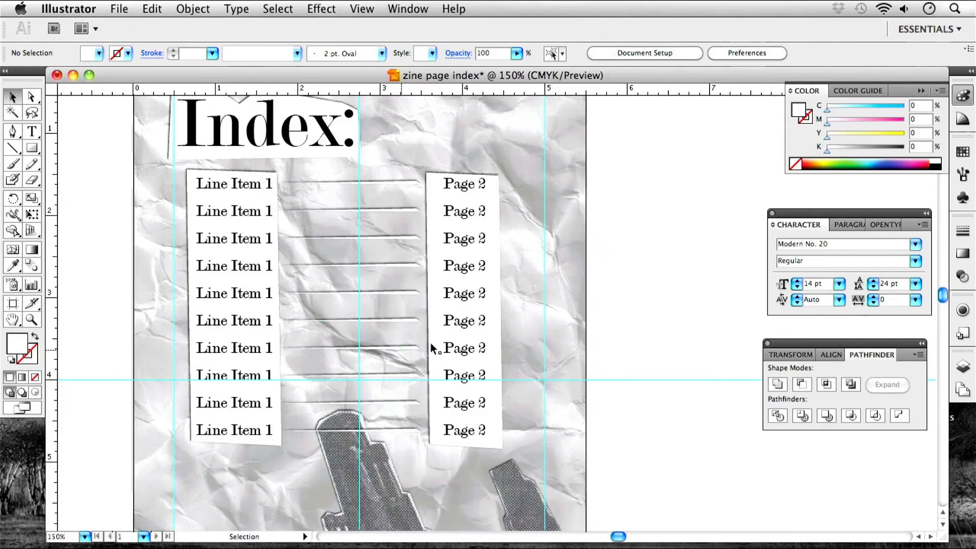
Delete every other connecting sliver, on the second, fourth, sixth, eighth and tenth list lines
{"action": "left_click", "coordinate": [394, 213]}
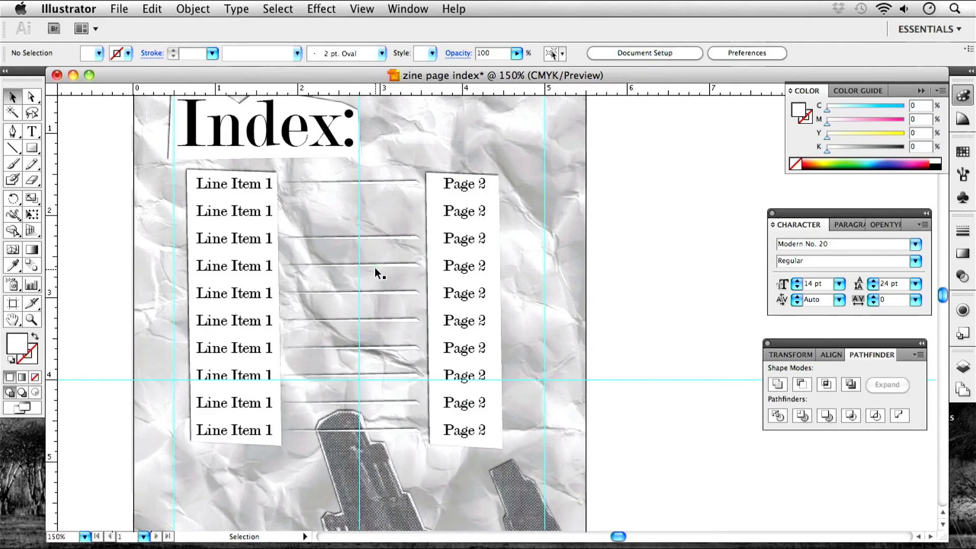
{"action": "left_click", "coordinate": [387, 325]}
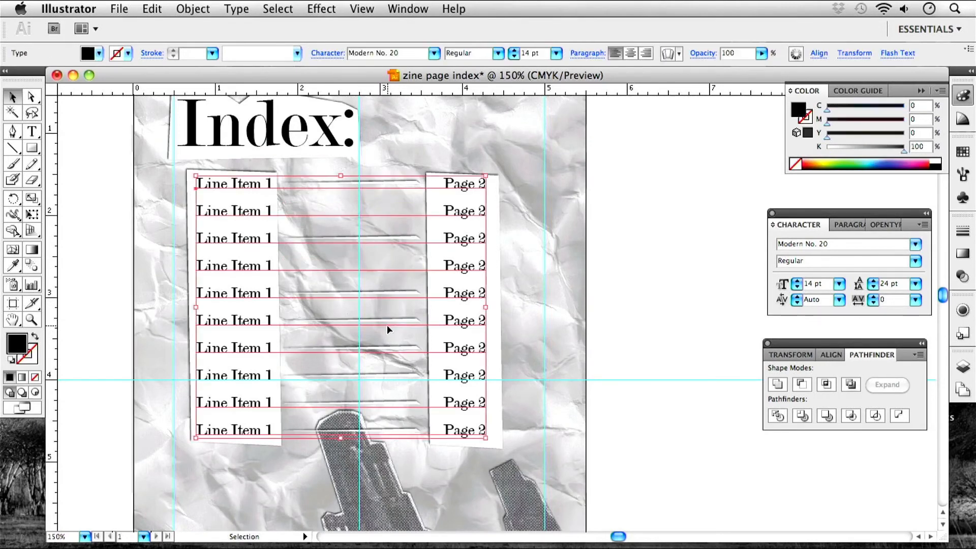
{"action": "left_click", "coordinate": [392, 322]}
{"action": "key", "text": "Delete"}
{"action": "left_click", "coordinate": [392, 377]}
{"action": "key", "text": "Delete"}
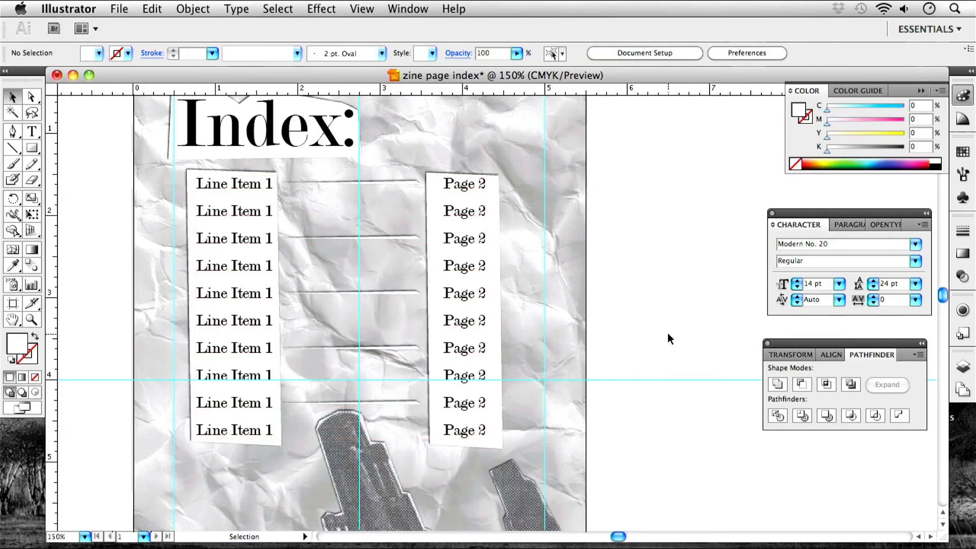
Place Scan2022-02-28_125730.jpg from the Desktop into the document as a linked image
{"action": "key", "text": "super+minus"}
{"action": "key", "text": "super+minus"}
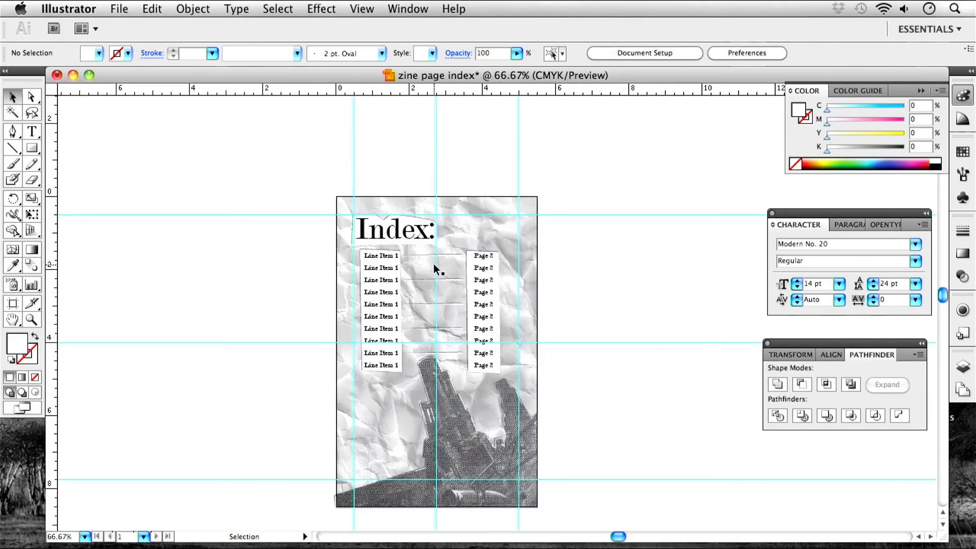
{"action": "left_click_drag", "start_coordinate": [586, 325], "coordinate": [536, 294]}
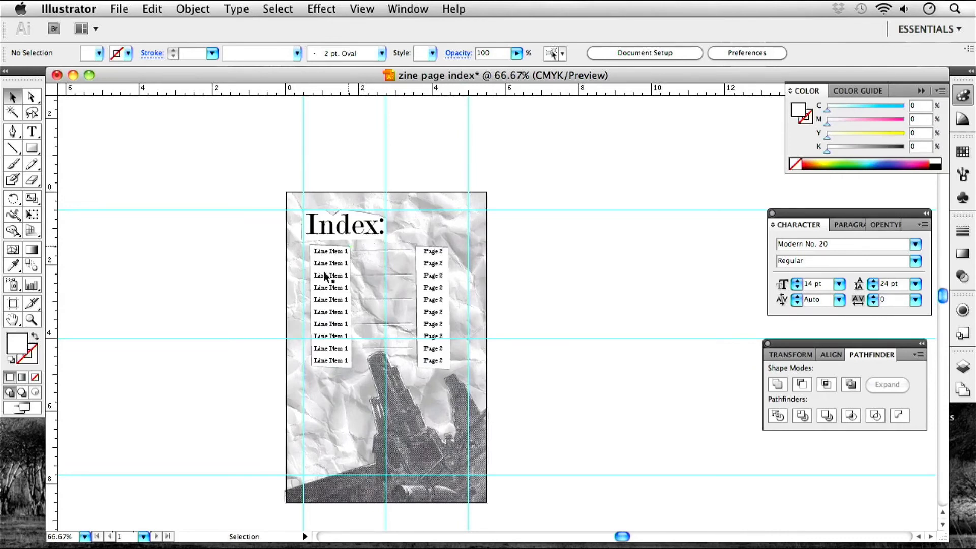
{"action": "left_click", "coordinate": [119, 8]}
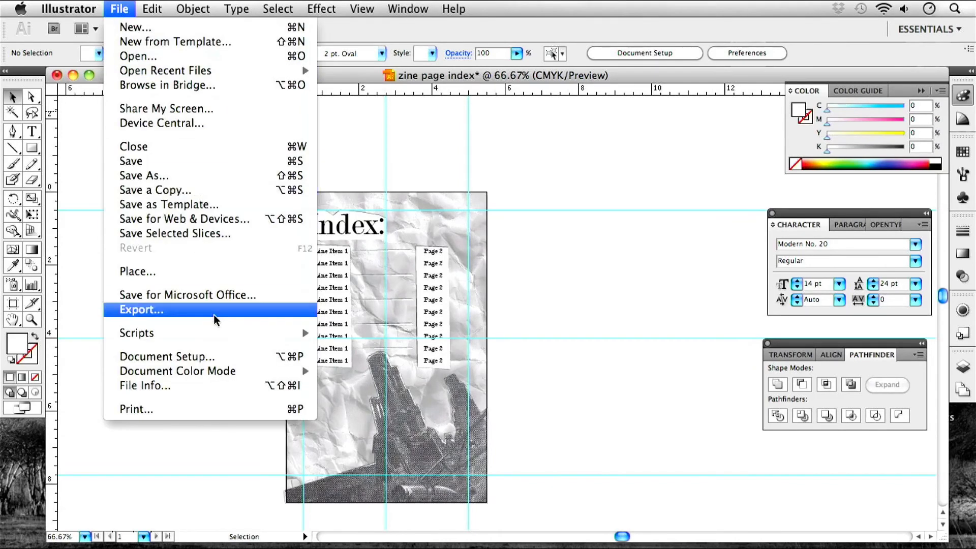
{"action": "left_click", "coordinate": [137, 272]}
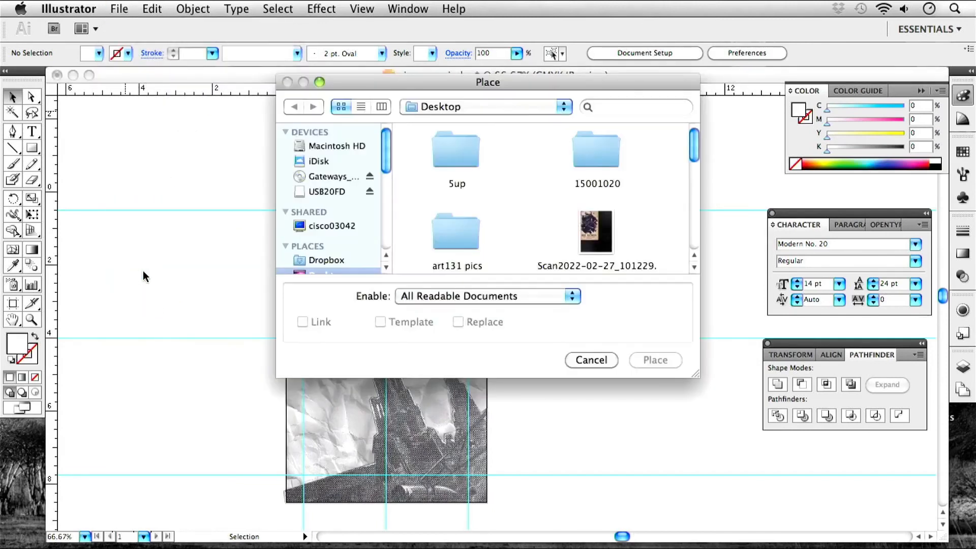
{"action": "left_click_drag", "start_coordinate": [695, 141], "coordinate": [687, 178]}
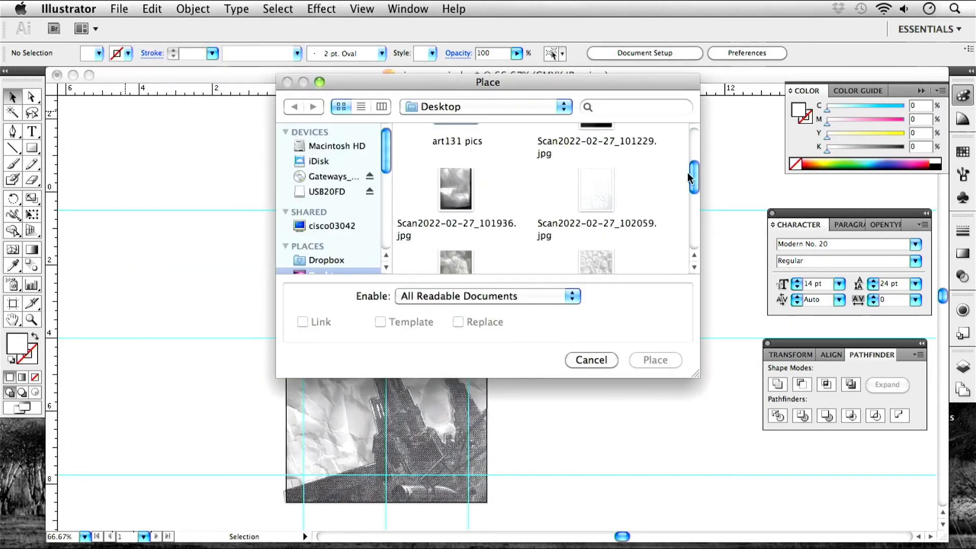
{"action": "left_click_drag", "start_coordinate": [687, 173], "coordinate": [696, 206]}
{"action": "left_click", "coordinate": [593, 194]}
{"action": "scroll", "coordinate": [697, 207], "scroll_direction": "down", "scroll_amount": 3}
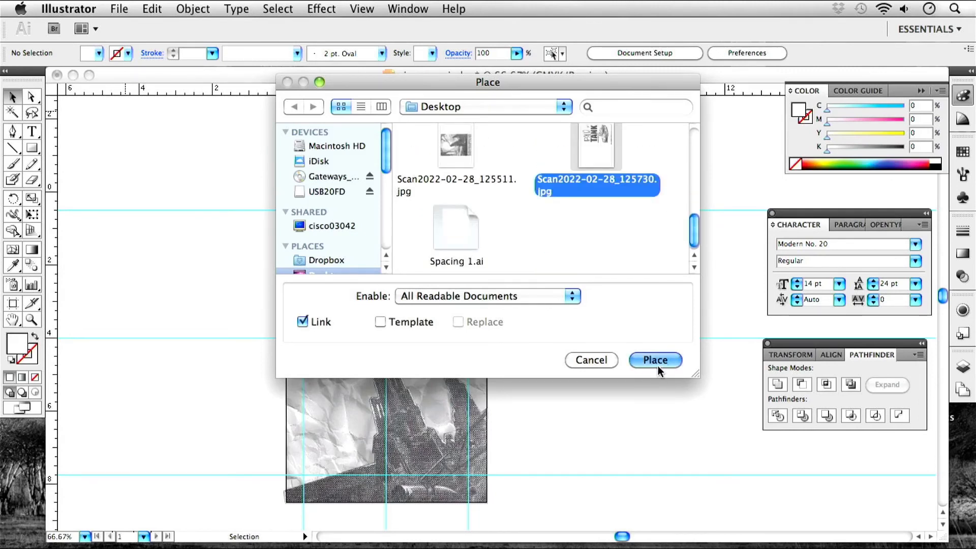
{"action": "left_click", "coordinate": [657, 361]}
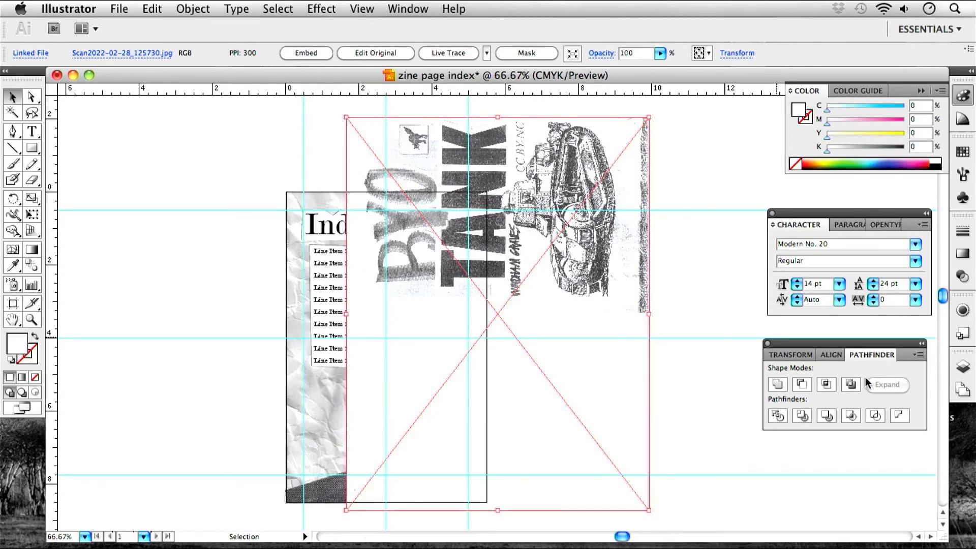
Create a new layer named Details above the cannons layer and lock the cannons layer
{"action": "left_click", "coordinate": [962, 366]}
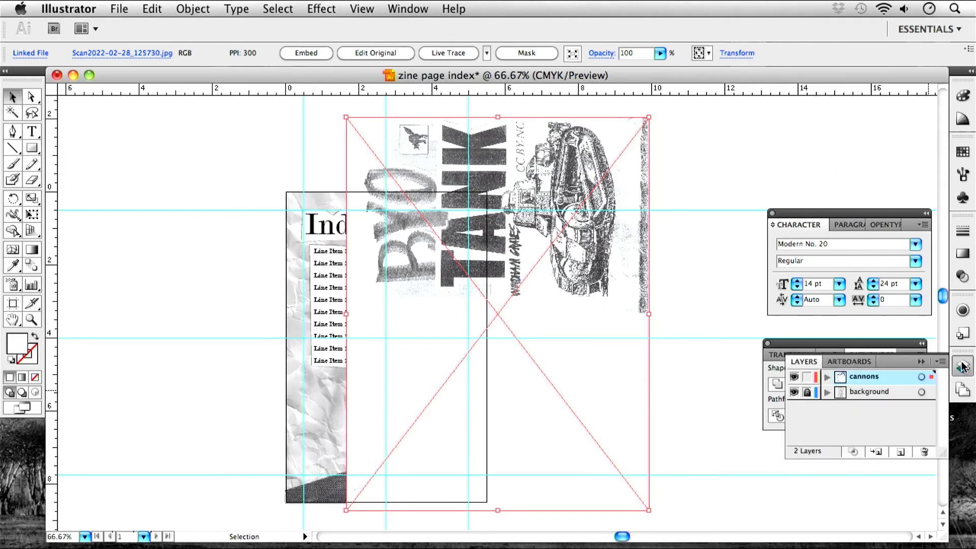
{"action": "left_click", "coordinate": [875, 452]}
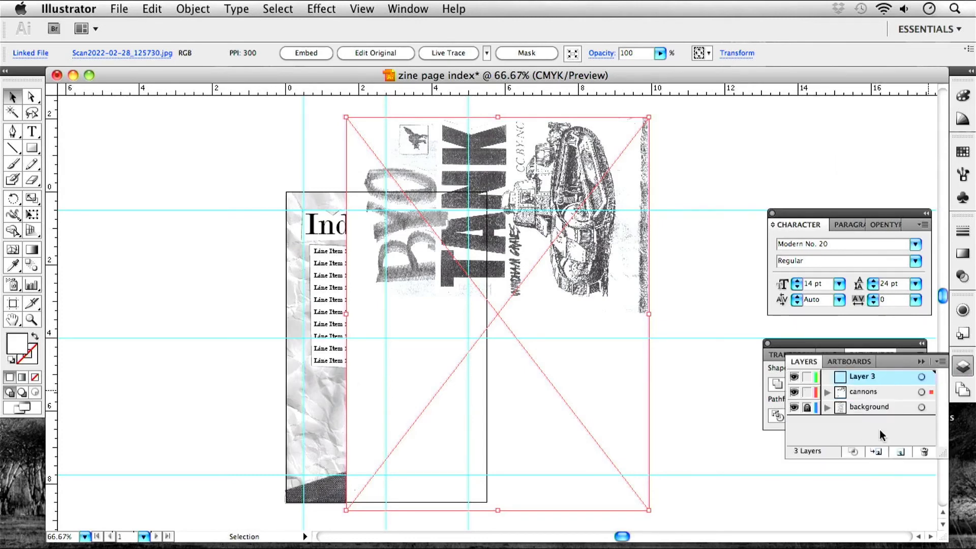
{"action": "left_click", "coordinate": [808, 392]}
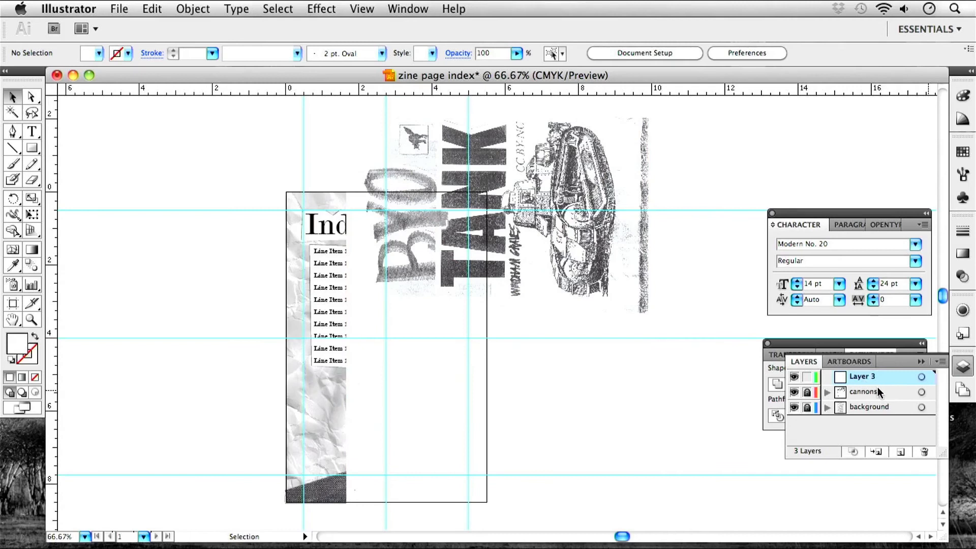
{"action": "double_click", "coordinate": [864, 379]}
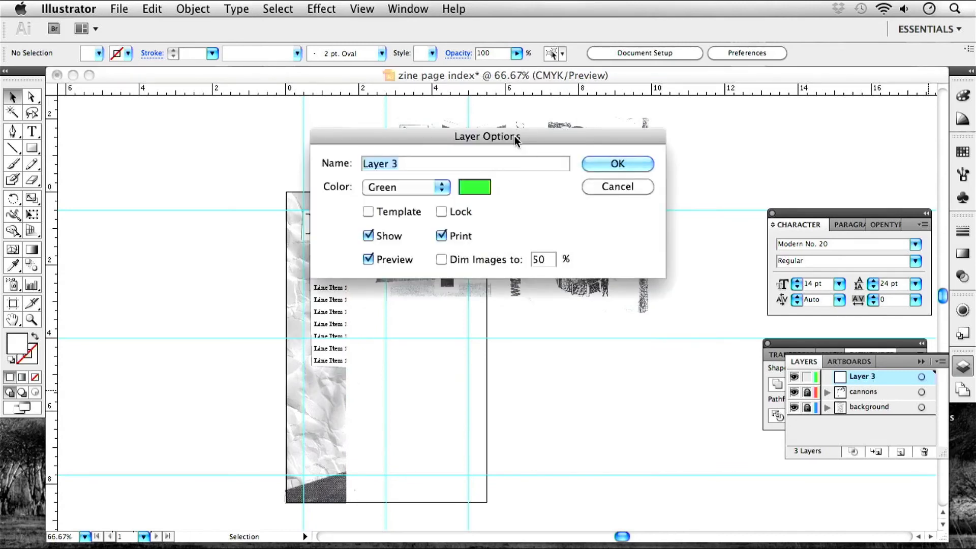
{"action": "key", "text": "Return"}
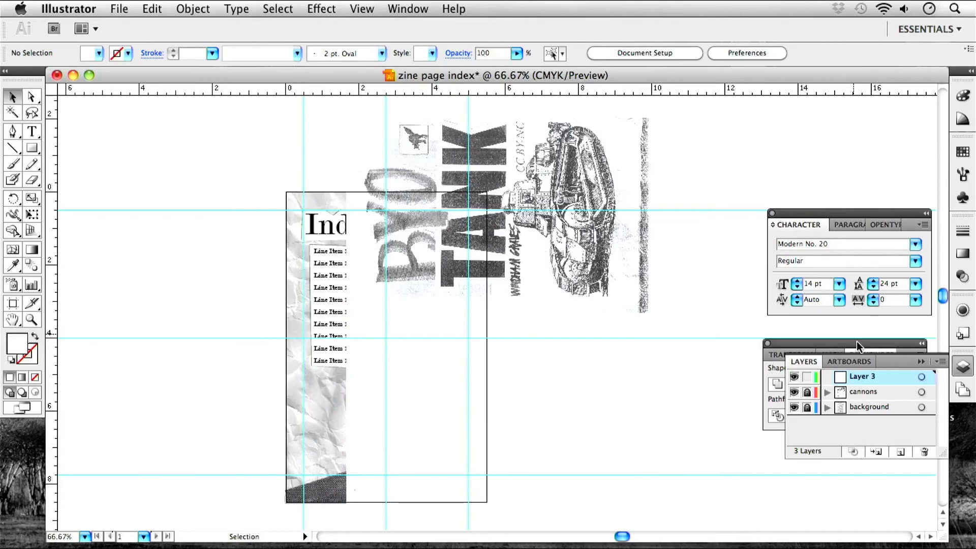
{"action": "double_click", "coordinate": [867, 378]}
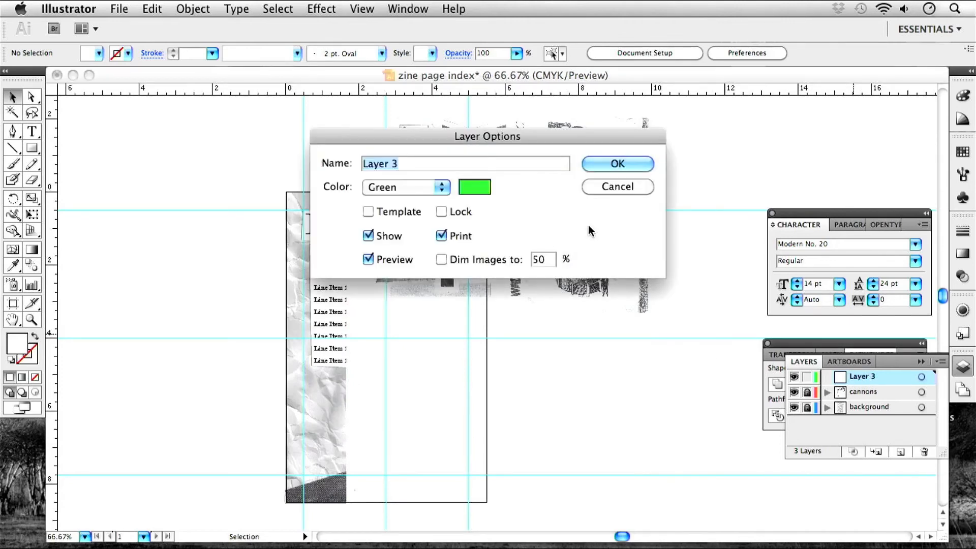
{"action": "type", "text": "Details"}
{"action": "left_click", "coordinate": [625, 163]}
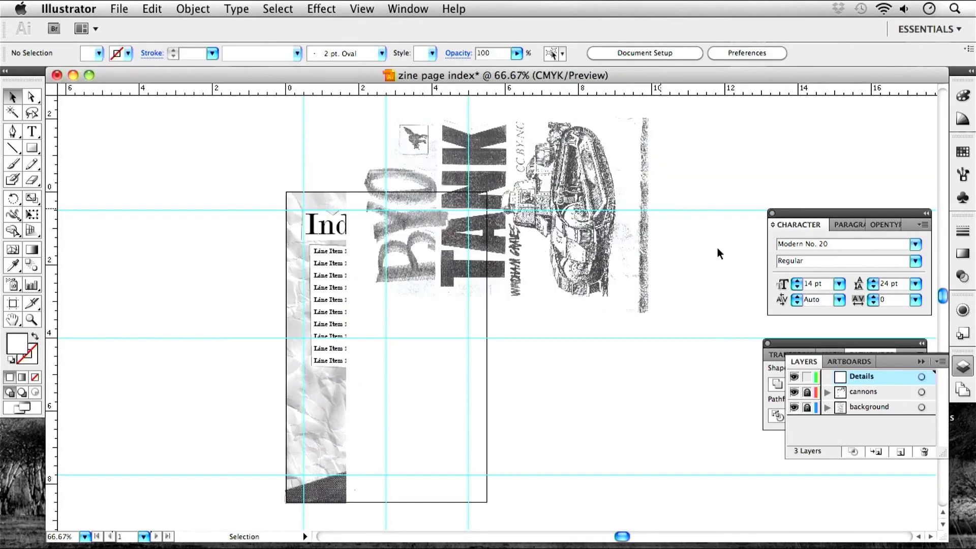
Rename the cannons layer as "cannons and text boxes"
{"action": "left_click", "coordinate": [870, 392]}
{"action": "double_click", "coordinate": [870, 392]}
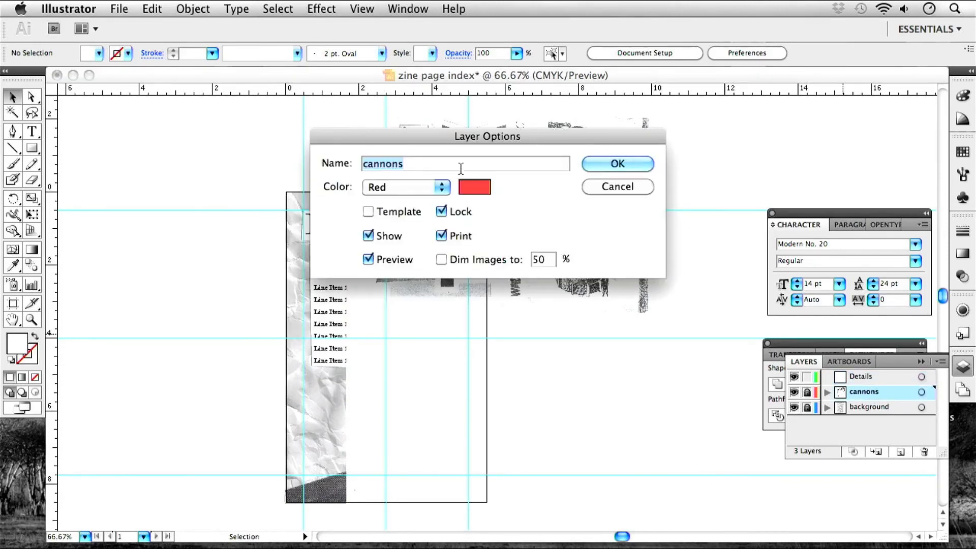
{"action": "left_click", "coordinate": [442, 167]}
{"action": "type", "text": "and"}
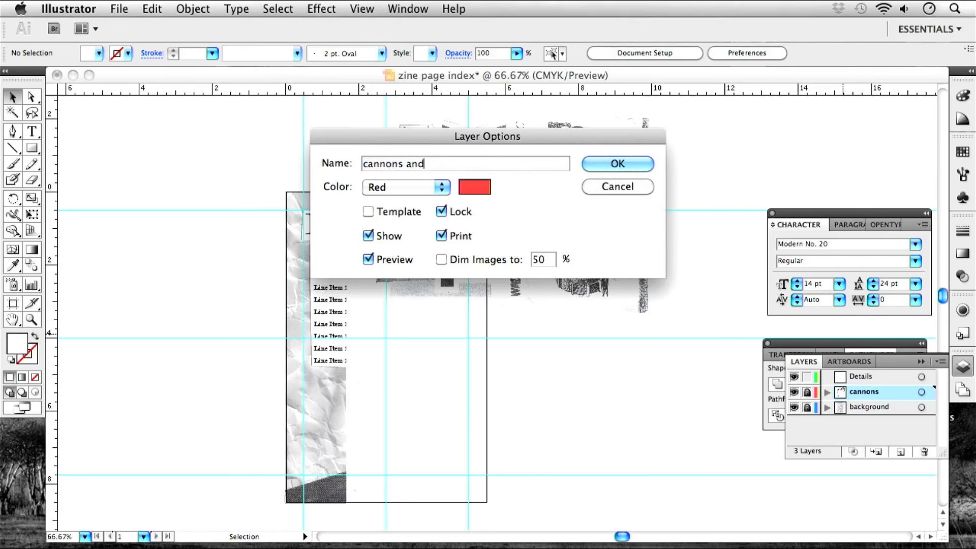
{"action": "type", "text": " text boxes"}
{"action": "key", "text": "Return"}
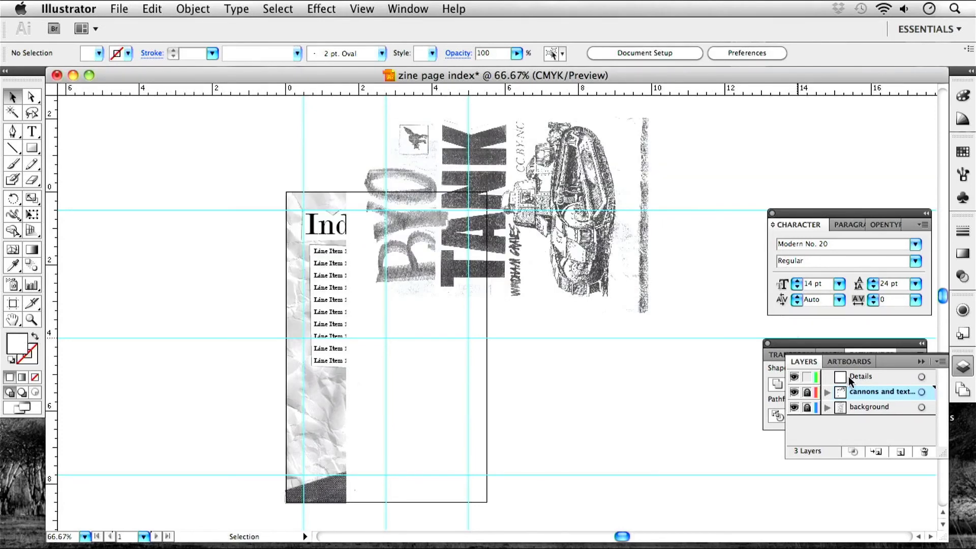
Unlock the cannons and text boxes layer, send the placed tank scan to the Details layer, and relock the cannons layer
{"action": "left_click", "coordinate": [807, 392]}
{"action": "left_click", "coordinate": [645, 235]}
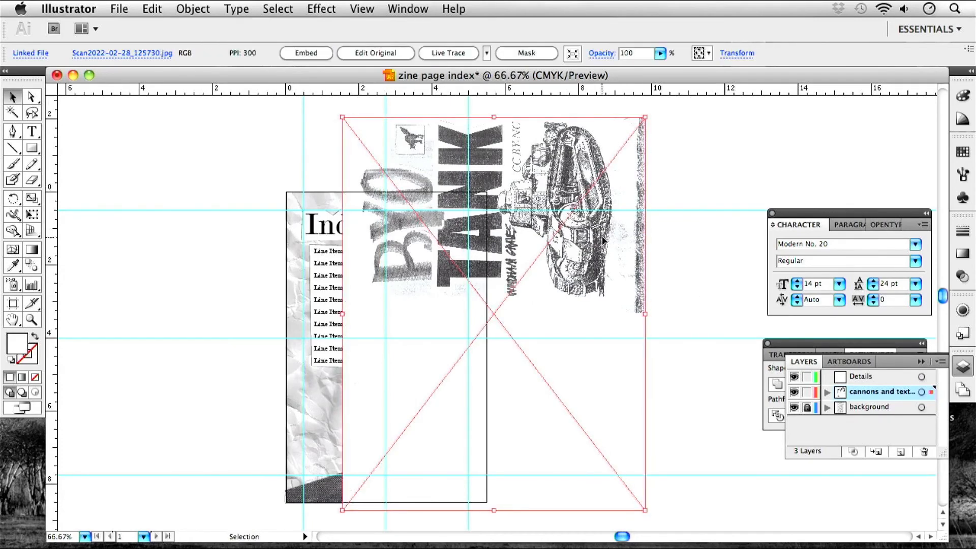
{"action": "left_click", "coordinate": [864, 376]}
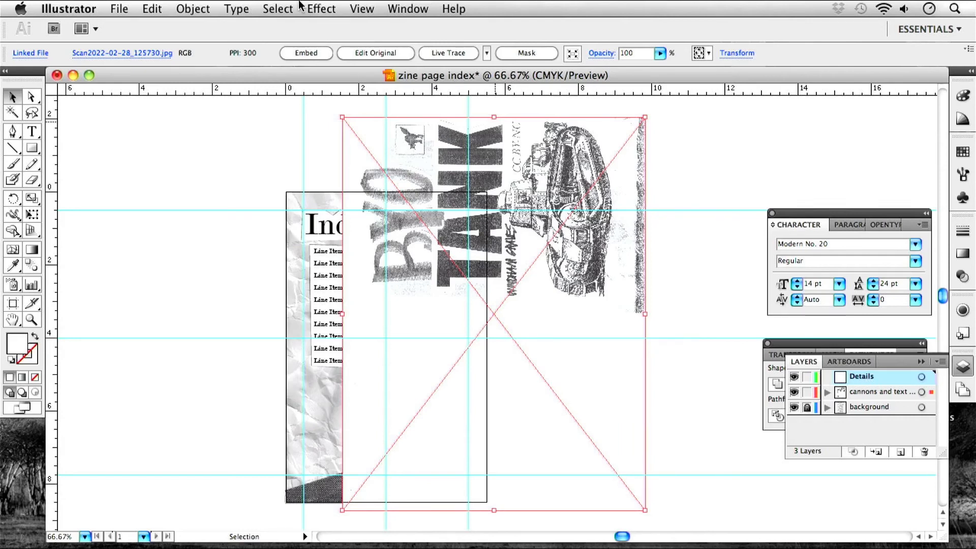
{"action": "left_click", "coordinate": [193, 9]}
{"action": "mouse_move", "coordinate": [265, 45]}
{"action": "left_click", "coordinate": [405, 106]}
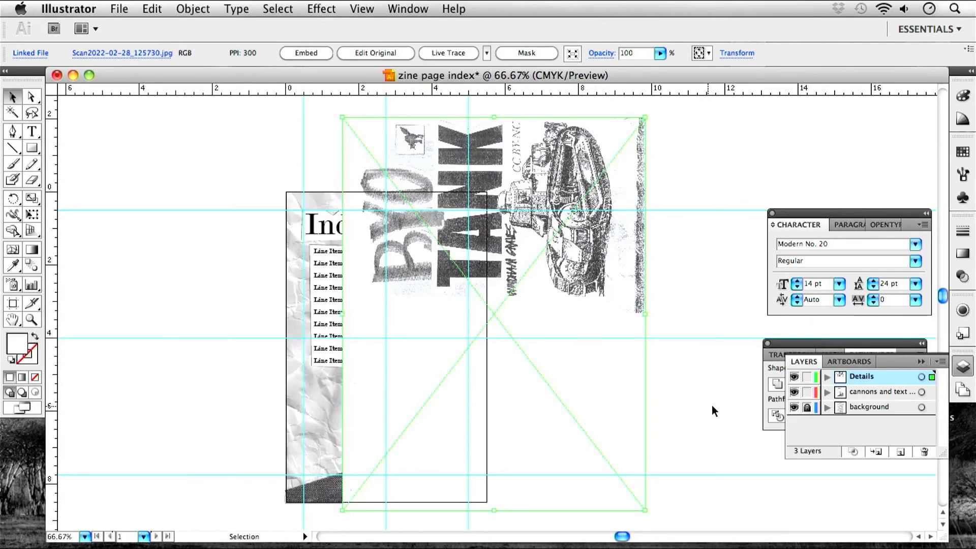
{"action": "left_click", "coordinate": [807, 393]}
Rotate the tank scan 90° clockwise so its lettering reads upright and move it over the lower part of the page
{"action": "left_click_drag", "start_coordinate": [333, 507], "coordinate": [423, 322]}
{"action": "left_click_drag", "start_coordinate": [604, 316], "coordinate": [415, 395]}
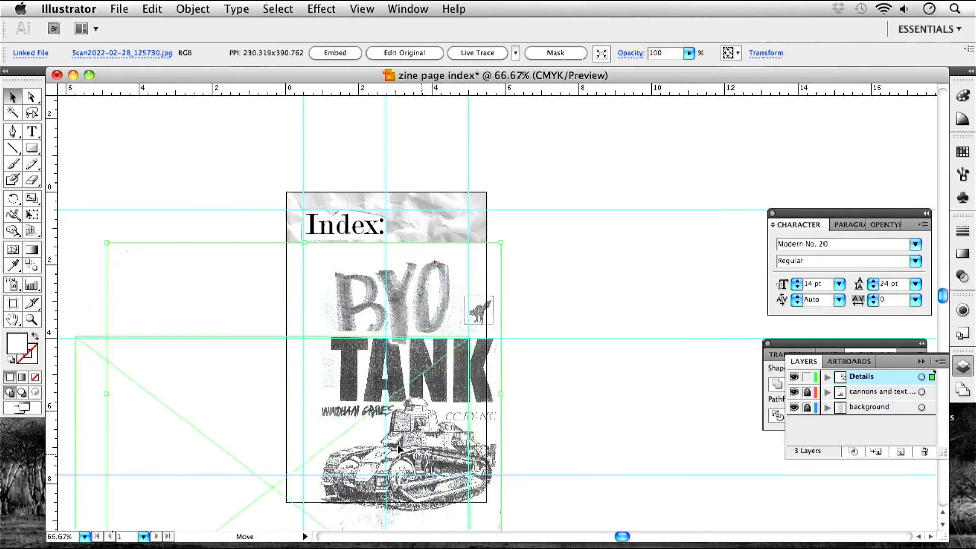
{"action": "left_click_drag", "start_coordinate": [398, 447], "coordinate": [383, 436]}
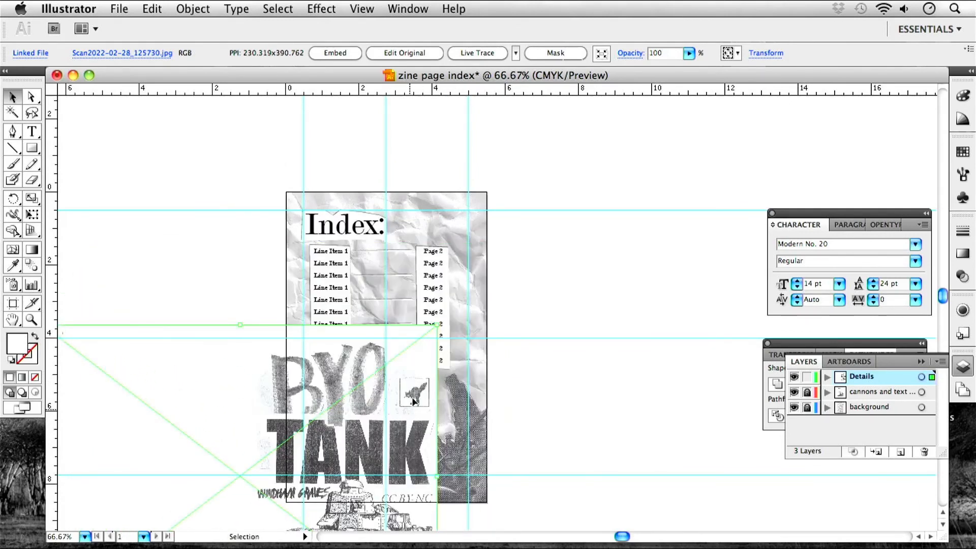
Position the scan's cat picture in the lower-left area of the page and place a copy of the scan beyond the page's right edge
{"action": "left_click_drag", "start_coordinate": [410, 399], "coordinate": [351, 447]}
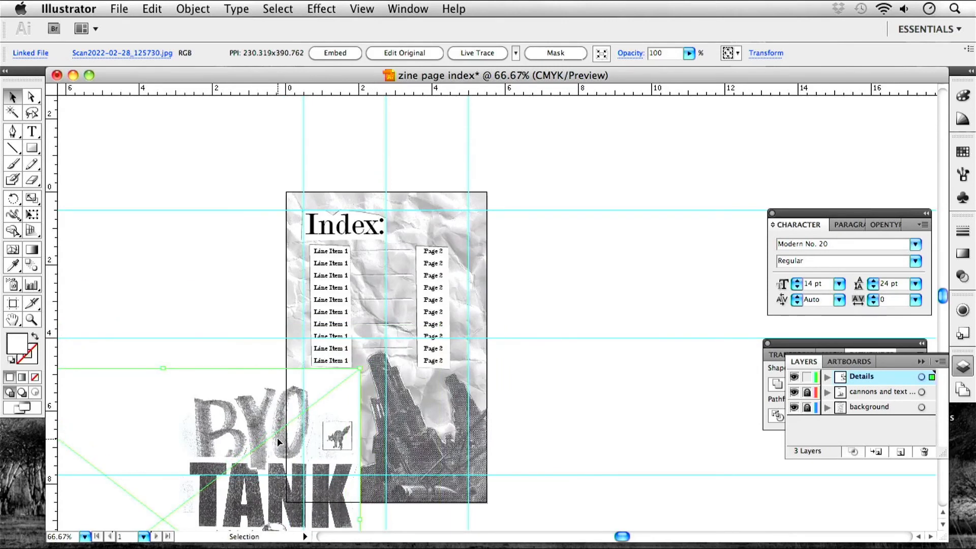
{"action": "scroll", "coordinate": [277, 438], "scroll_direction": "down", "scroll_amount": 1}
{"action": "left_click_drag", "start_coordinate": [213, 460], "coordinate": [777, 468]}
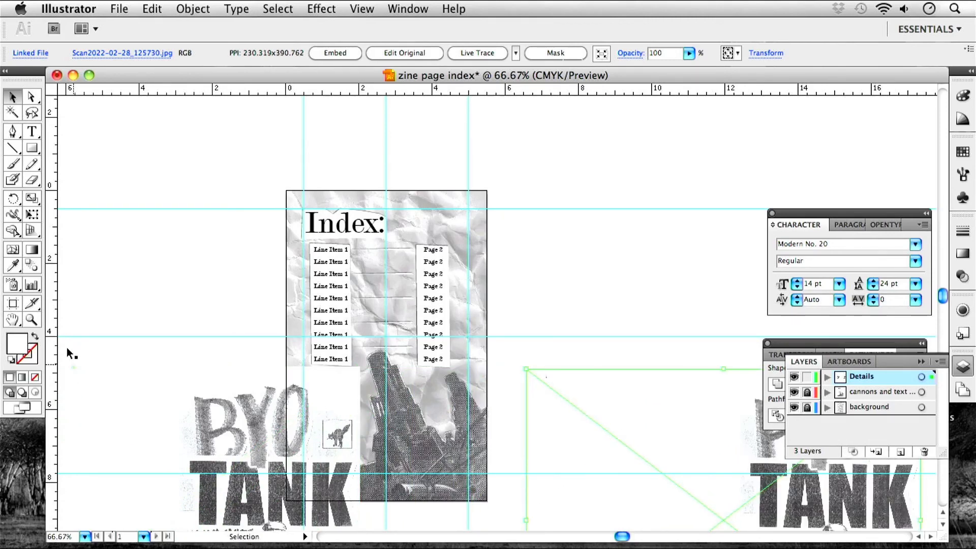
Draw a square about 0.9 in wide around the on-page scan's cat picture and clip the scan to it
{"action": "left_click", "coordinate": [33, 152]}
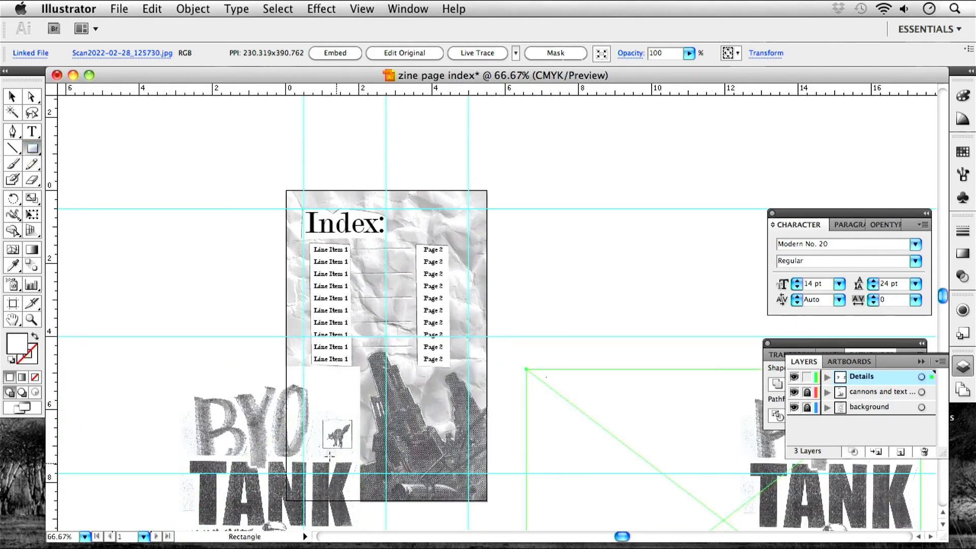
{"action": "left_click", "coordinate": [321, 418]}
{"action": "left_click", "coordinate": [557, 208]}
{"action": "left_click_drag", "start_coordinate": [321, 418], "coordinate": [353, 449]}
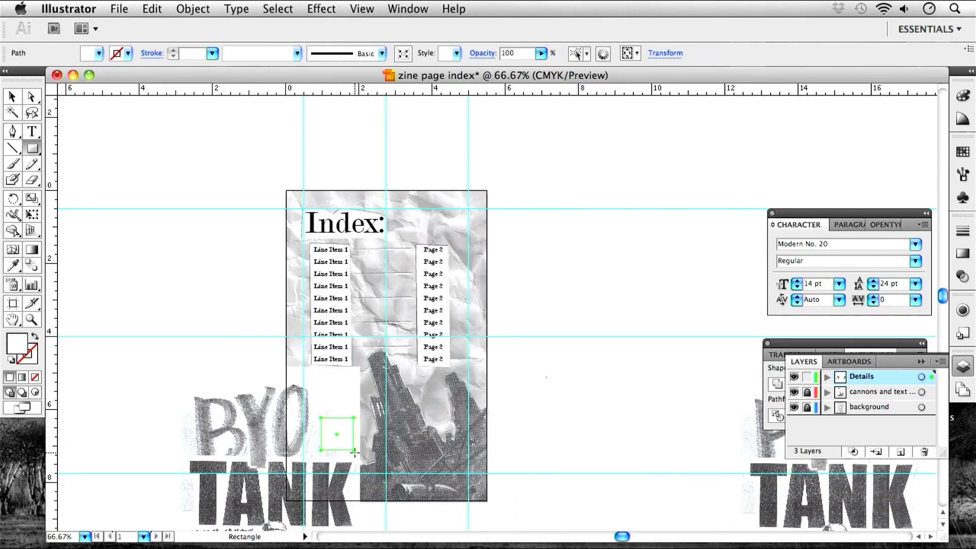
{"action": "left_click", "coordinate": [12, 97]}
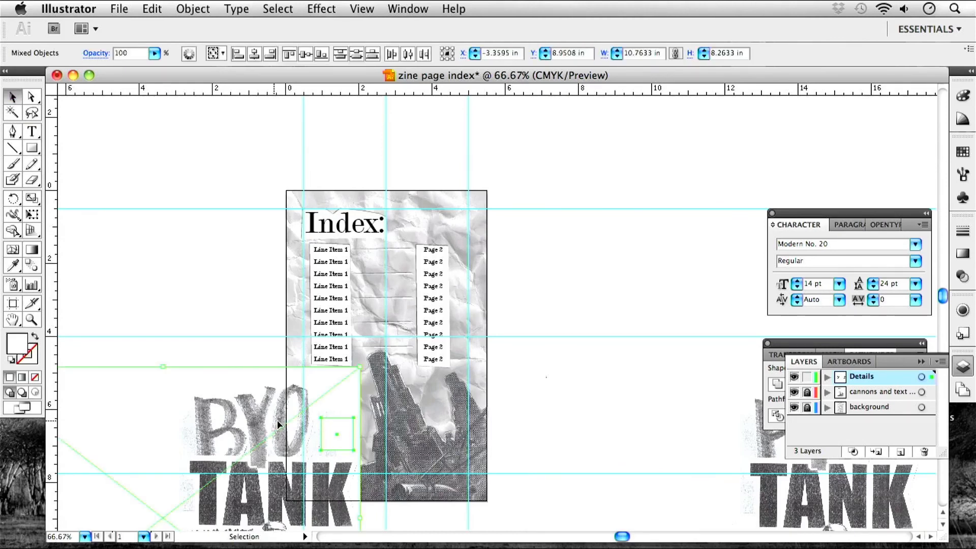
{"action": "right_click", "coordinate": [344, 432]}
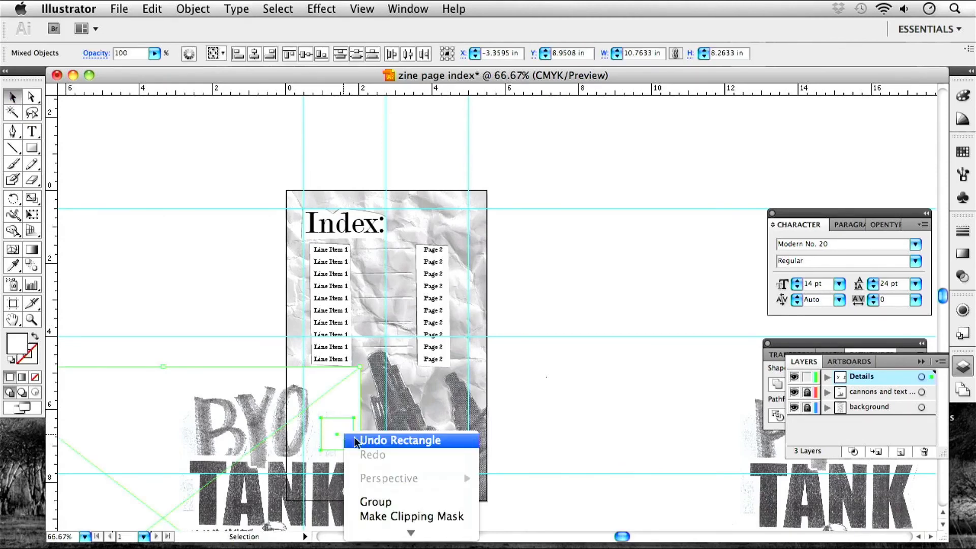
{"action": "left_click", "coordinate": [395, 516]}
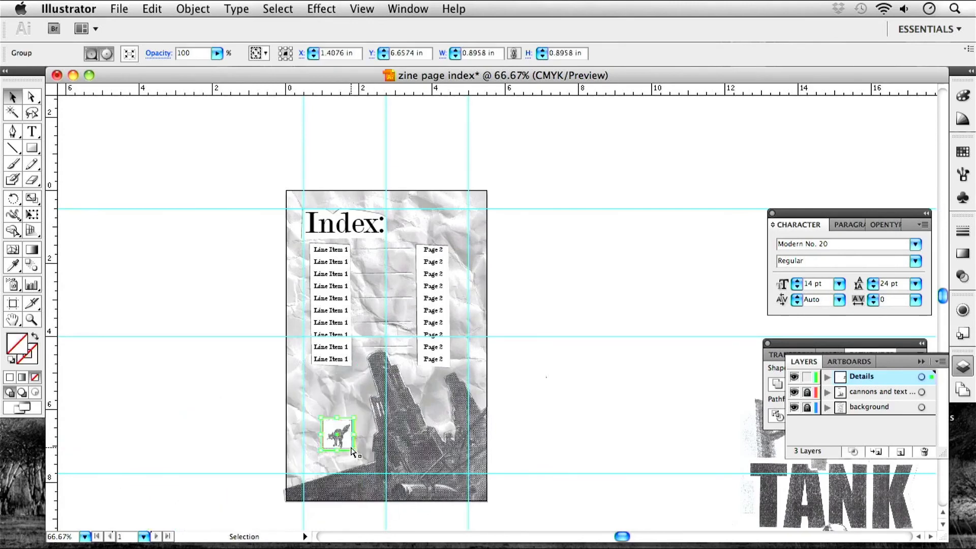
Try placing the clipped cat picture in the gap between the two cannons, below the page-number strip
{"action": "key", "text": "super+equal"}
{"action": "key", "text": "super+equal"}
{"action": "left_click_drag", "start_coordinate": [303, 488], "coordinate": [437, 214]}
{"action": "left_click_drag", "start_coordinate": [312, 271], "coordinate": [279, 356]}
{"action": "left_click_drag", "start_coordinate": [226, 409], "coordinate": [437, 332]}
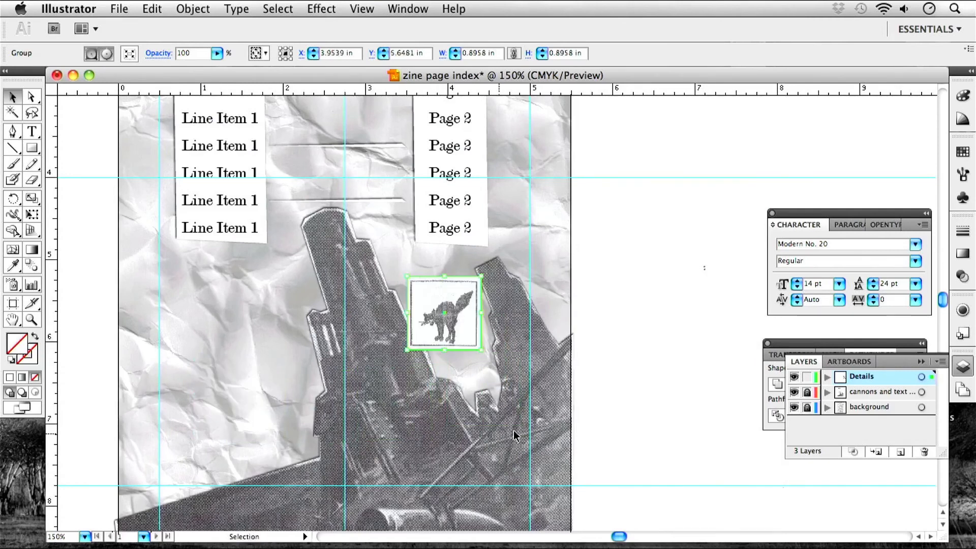
{"action": "left_click", "coordinate": [665, 450]}
Draw a rectangle about 1.5 × 0.3 in around the CC BY-NC lettering on the off-page scan copy and clip the scan to it
{"action": "left_click_drag", "start_coordinate": [718, 457], "coordinate": [271, 275]}
{"action": "left_click_drag", "start_coordinate": [659, 293], "coordinate": [172, 277]}
{"action": "left_click_drag", "start_coordinate": [451, 274], "coordinate": [474, 240]}
{"action": "left_click_drag", "start_coordinate": [529, 381], "coordinate": [376, 325]}
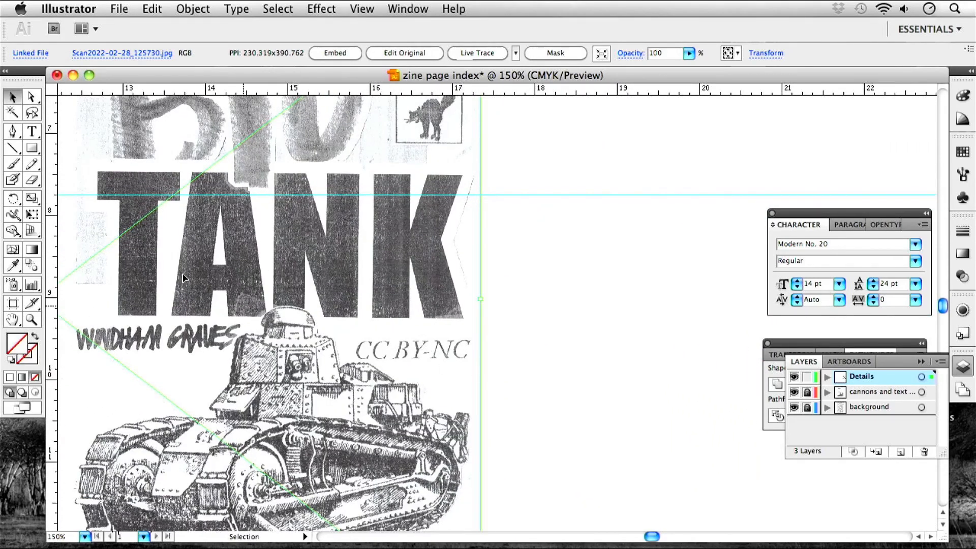
{"action": "left_click", "coordinate": [32, 148]}
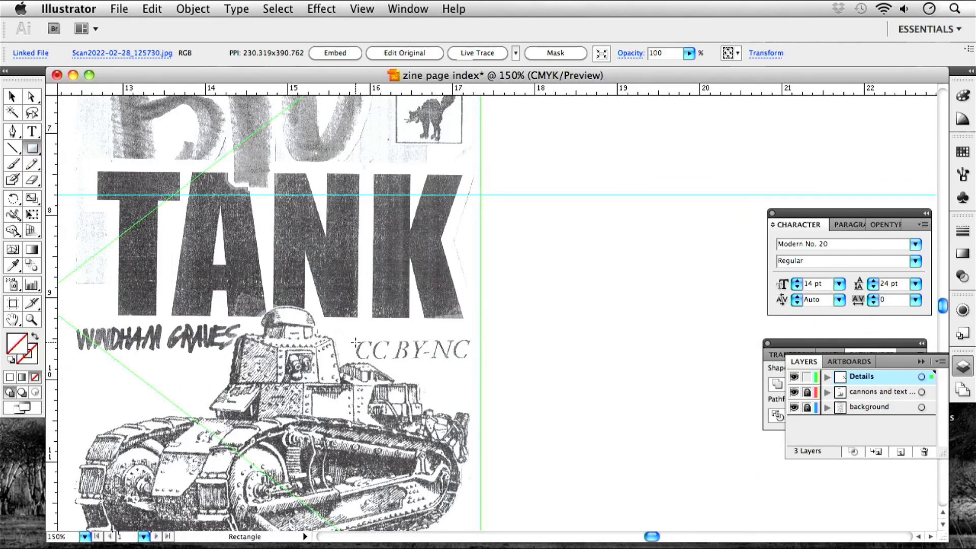
{"action": "left_click_drag", "start_coordinate": [352, 338], "coordinate": [475, 361]}
{"action": "key", "text": "v"}
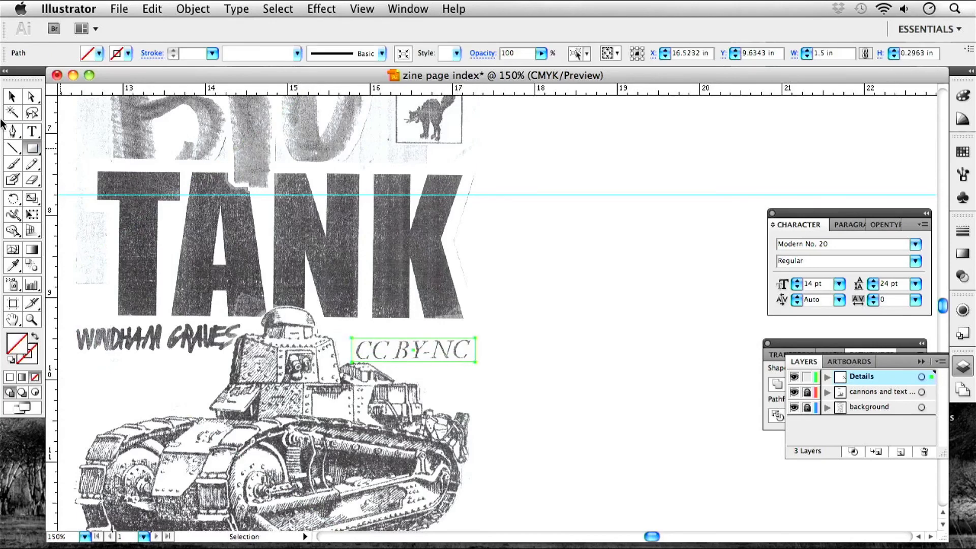
{"action": "left_click", "coordinate": [12, 96]}
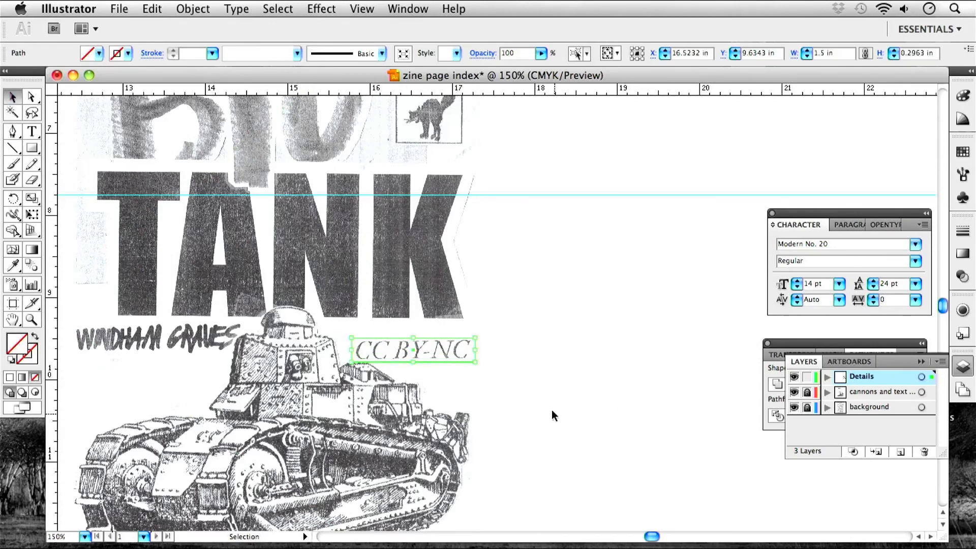
{"action": "key", "text": "super+a"}
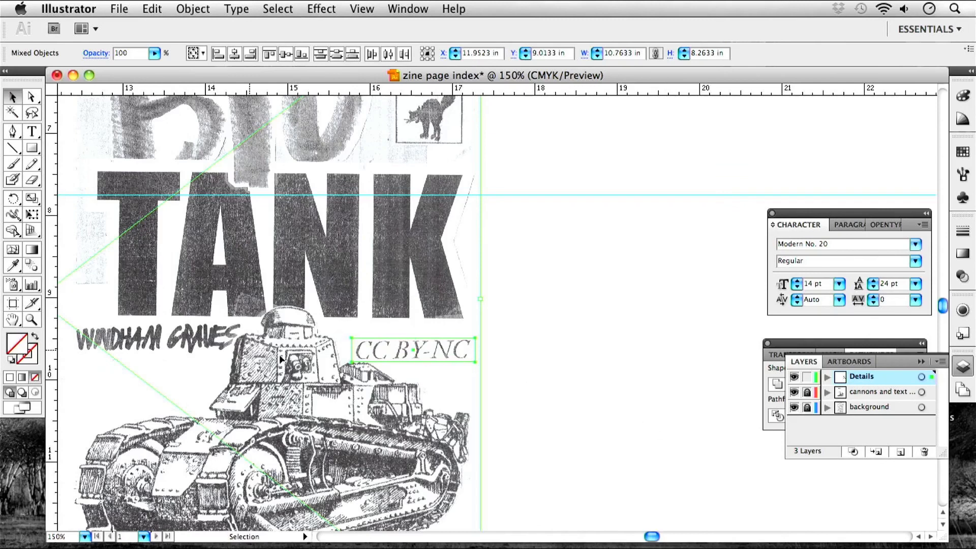
{"action": "right_click", "coordinate": [351, 347]}
{"action": "left_click", "coordinate": [407, 432]}
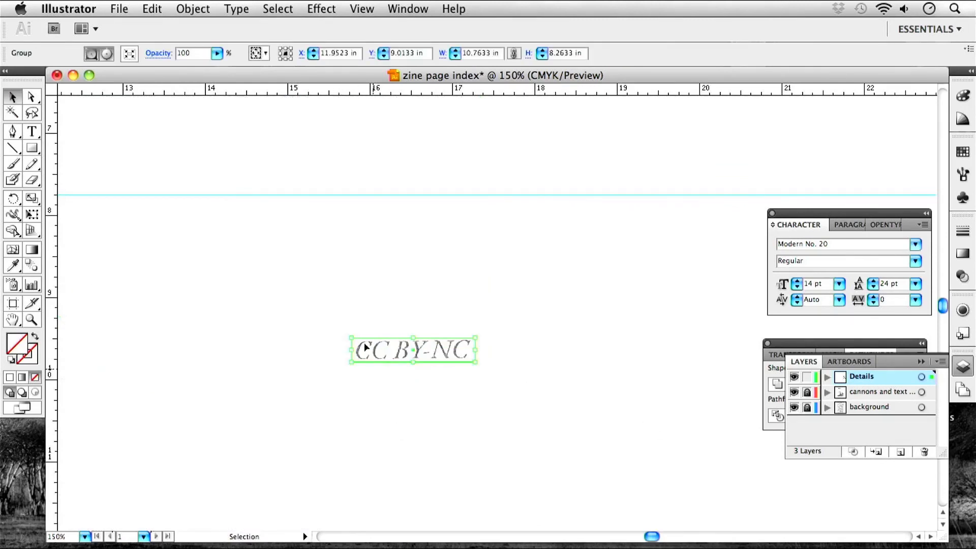
Move the clipped CC BY-NC lettering onto the page, over the cannons where the lower and right margin guides meet
{"action": "key", "text": "super+minus"}
{"action": "key", "text": "super+minus"}
{"action": "key", "text": "super+minus"}
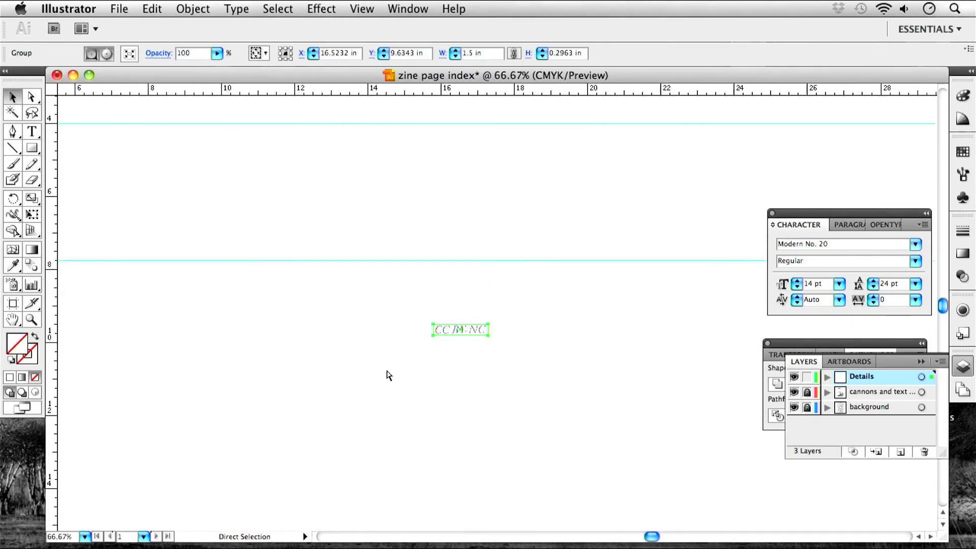
{"action": "left_click_drag", "start_coordinate": [387, 365], "coordinate": [614, 491]}
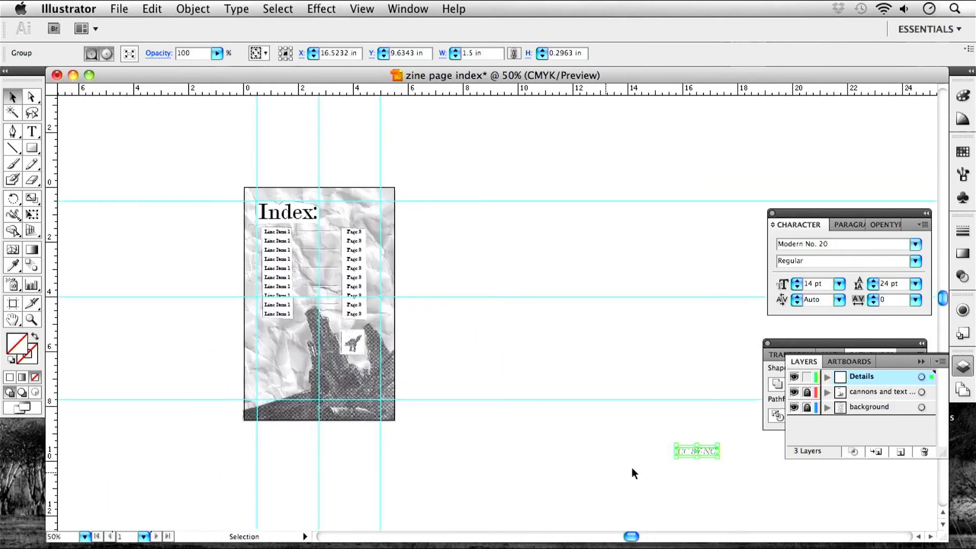
{"action": "left_click_drag", "start_coordinate": [683, 447], "coordinate": [268, 321]}
{"action": "left_click_drag", "start_coordinate": [271, 321], "coordinate": [270, 323]}
{"action": "left_click", "coordinate": [201, 340]}
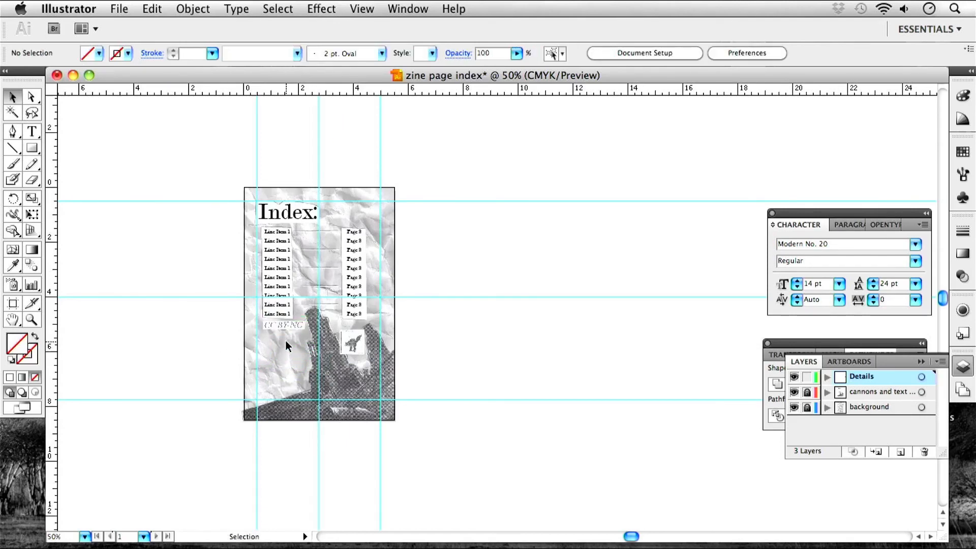
{"action": "left_click_drag", "start_coordinate": [285, 329], "coordinate": [287, 333]}
{"action": "left_click_drag", "start_coordinate": [362, 397], "coordinate": [363, 398]}
{"action": "left_click", "coordinate": [410, 389]}
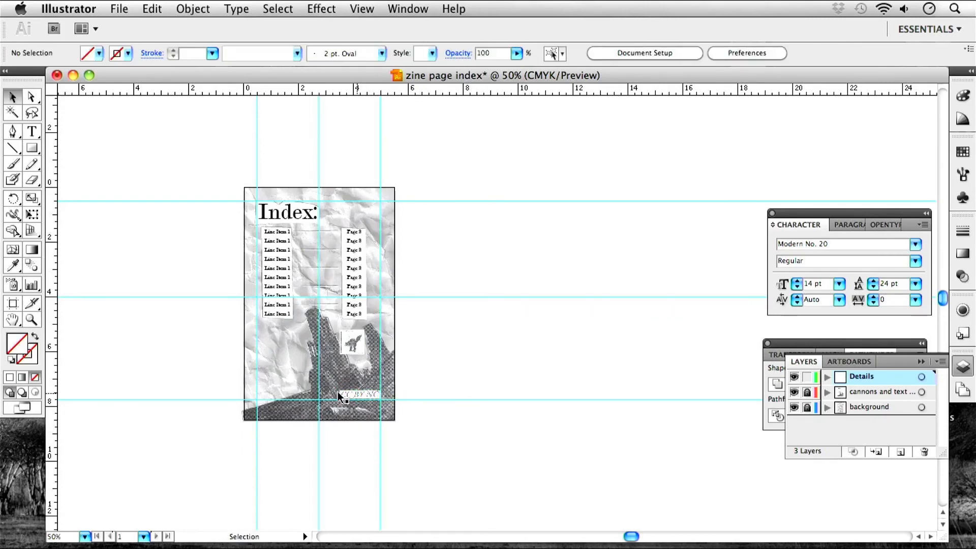
Try placing the clipped cat picture directly beneath the Line Item strip
{"action": "key", "text": "super+equal"}
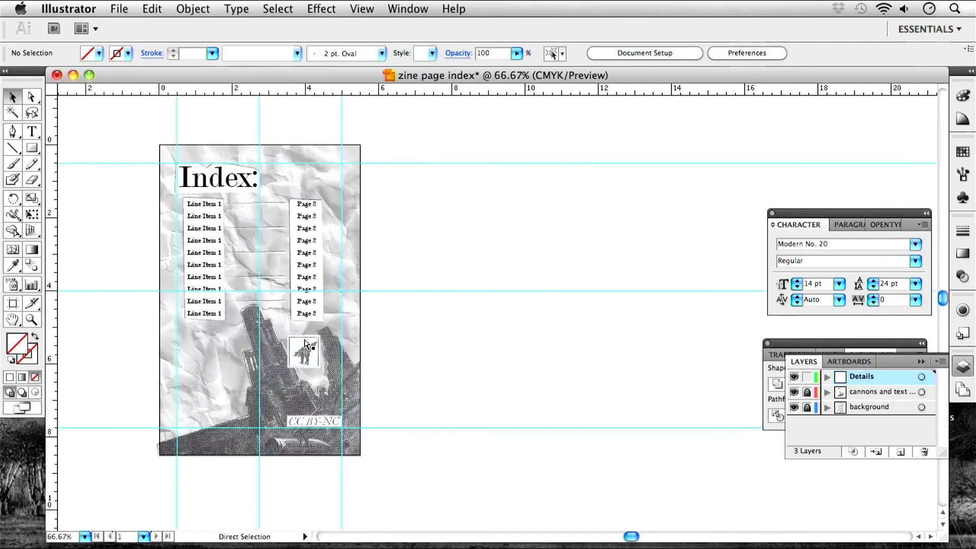
{"action": "key", "text": "super+equal"}
{"action": "left_click_drag", "start_coordinate": [303, 343], "coordinate": [544, 270]}
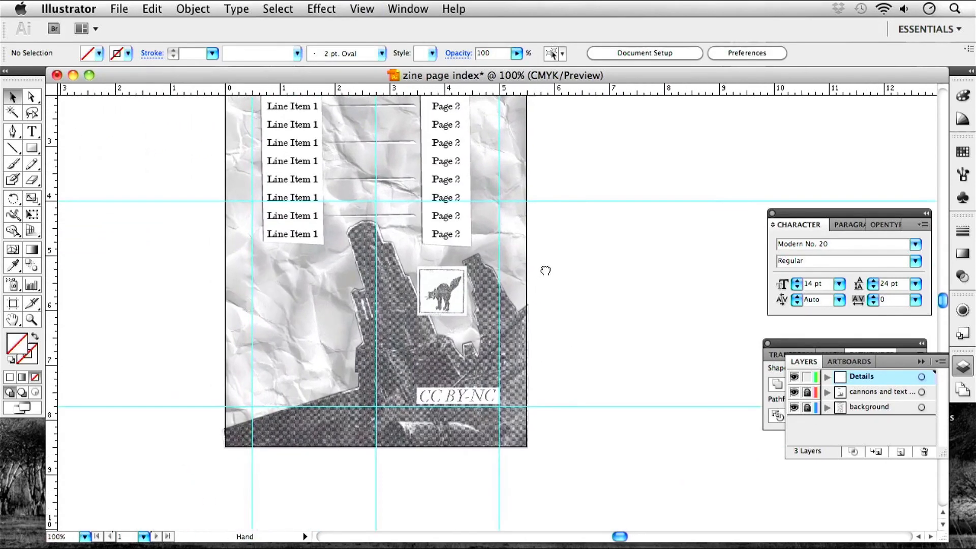
{"action": "left_click_drag", "start_coordinate": [404, 276], "coordinate": [363, 341]}
{"action": "left_click", "coordinate": [226, 328]}
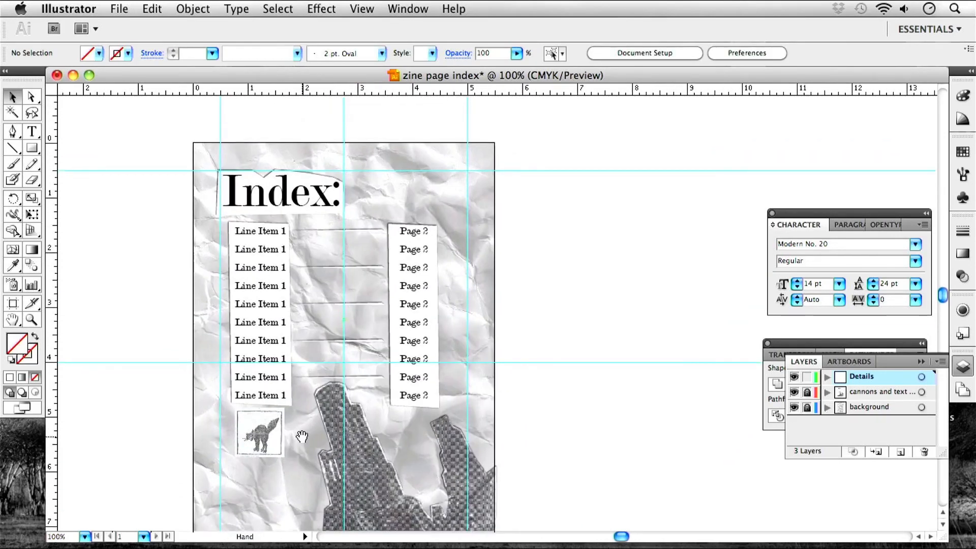
Move the cat picture to the page's upper-right margin corner opposite the Index heading and scale it to about 0.67 in square
{"action": "left_click_drag", "start_coordinate": [291, 430], "coordinate": [278, 432]}
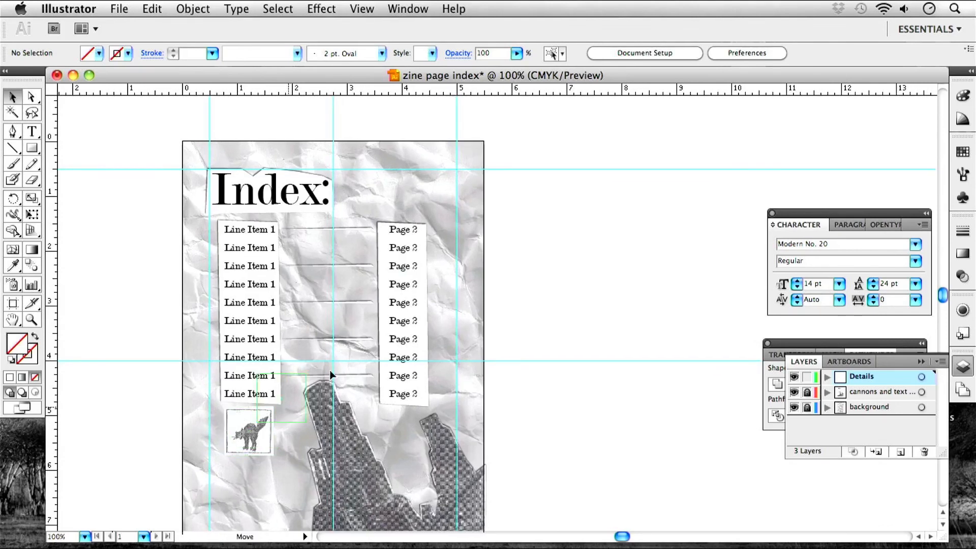
{"action": "left_click_drag", "start_coordinate": [438, 200], "coordinate": [439, 201]}
{"action": "scroll", "coordinate": [404, 179], "scroll_direction": "down", "scroll_amount": 2}
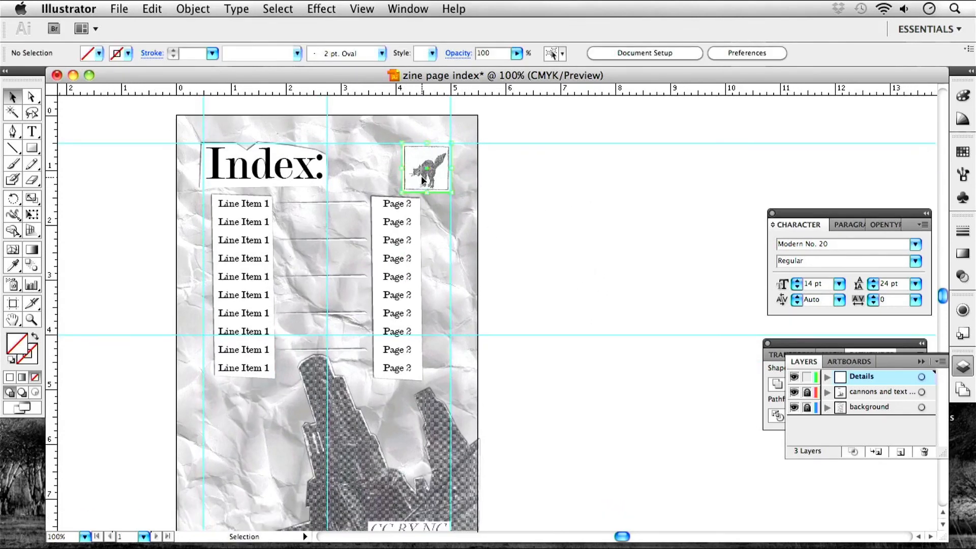
{"action": "left_click", "coordinate": [421, 175]}
{"action": "left_click_drag", "start_coordinate": [410, 183], "coordinate": [414, 180]}
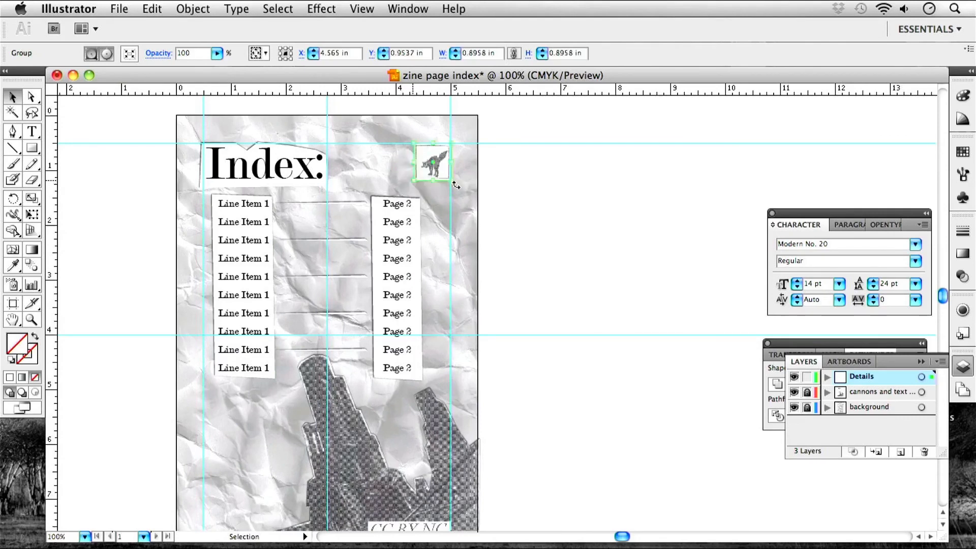
{"action": "left_click", "coordinate": [572, 197]}
{"action": "key", "text": "space"}
{"action": "left_click_drag", "start_coordinate": [573, 244], "coordinate": [587, 172]}
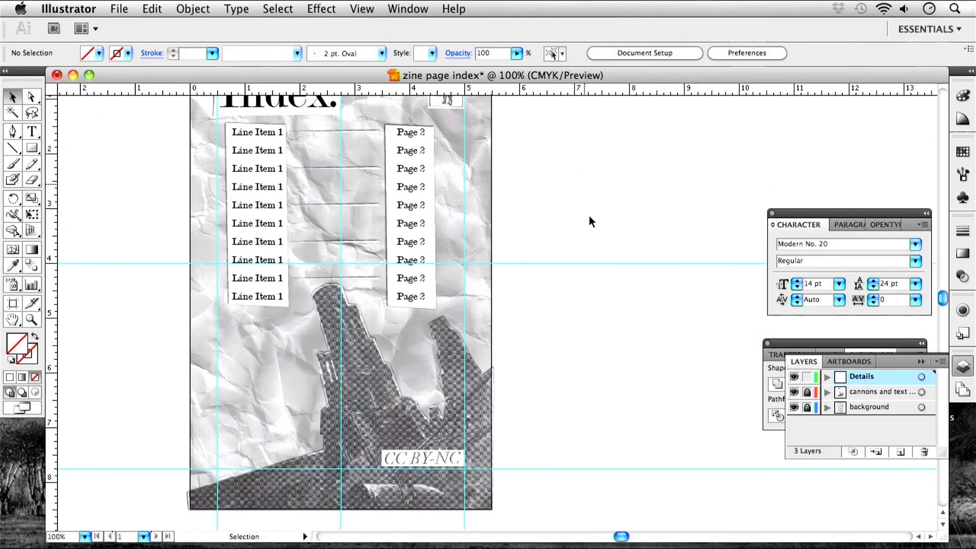
{"action": "key", "text": "space"}
{"action": "left_click_drag", "start_coordinate": [590, 240], "coordinate": [577, 277]}
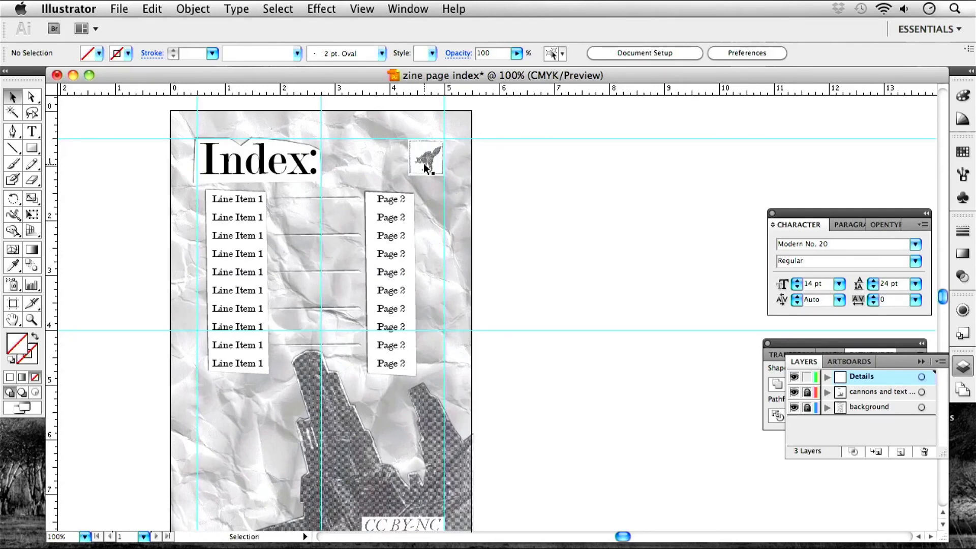
{"action": "left_click", "coordinate": [423, 163]}
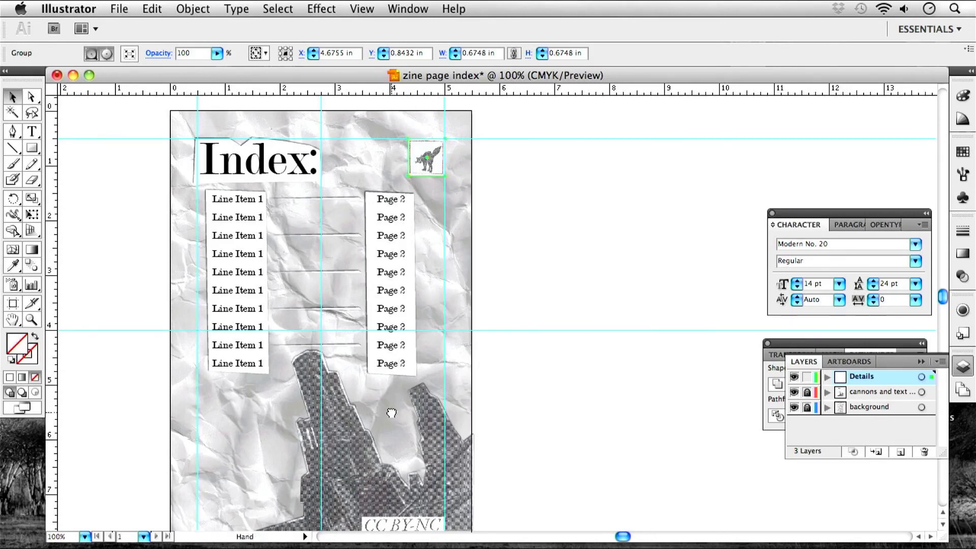
{"action": "key", "text": "super+minus"}
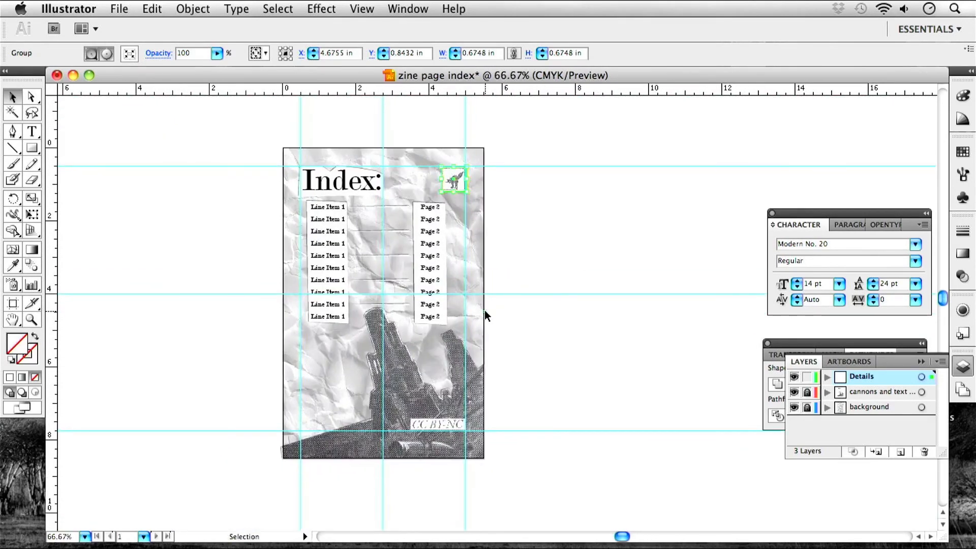